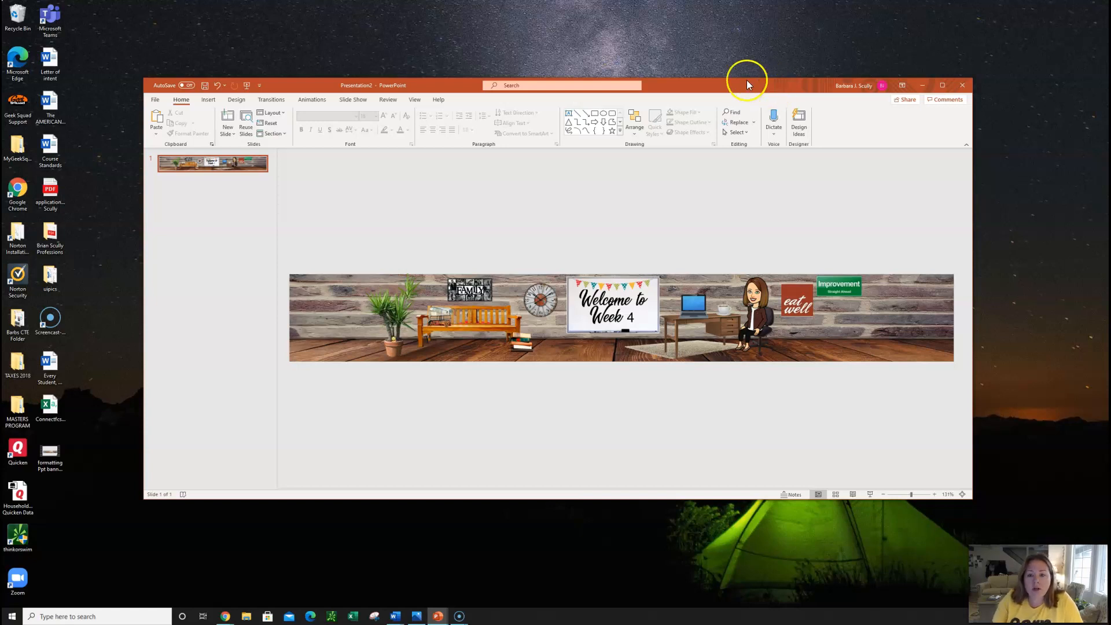
Save the presentation as "Teams Announcement week 4" in the Teams Announcement Banners folder on the USB drive.
drag(746, 86, 752, 66)
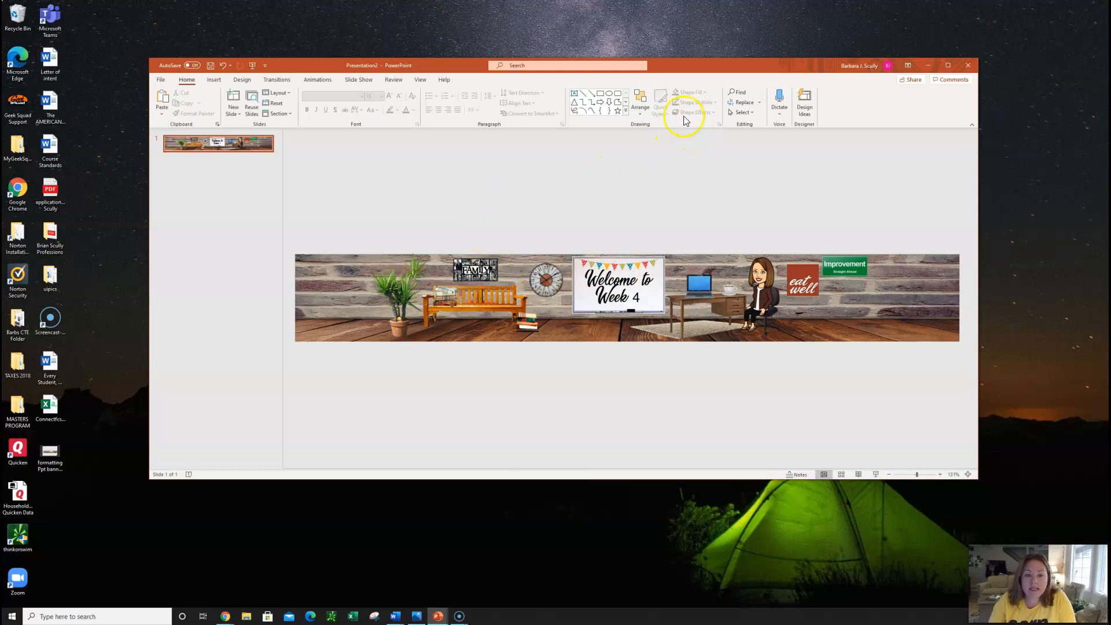
click(163, 81)
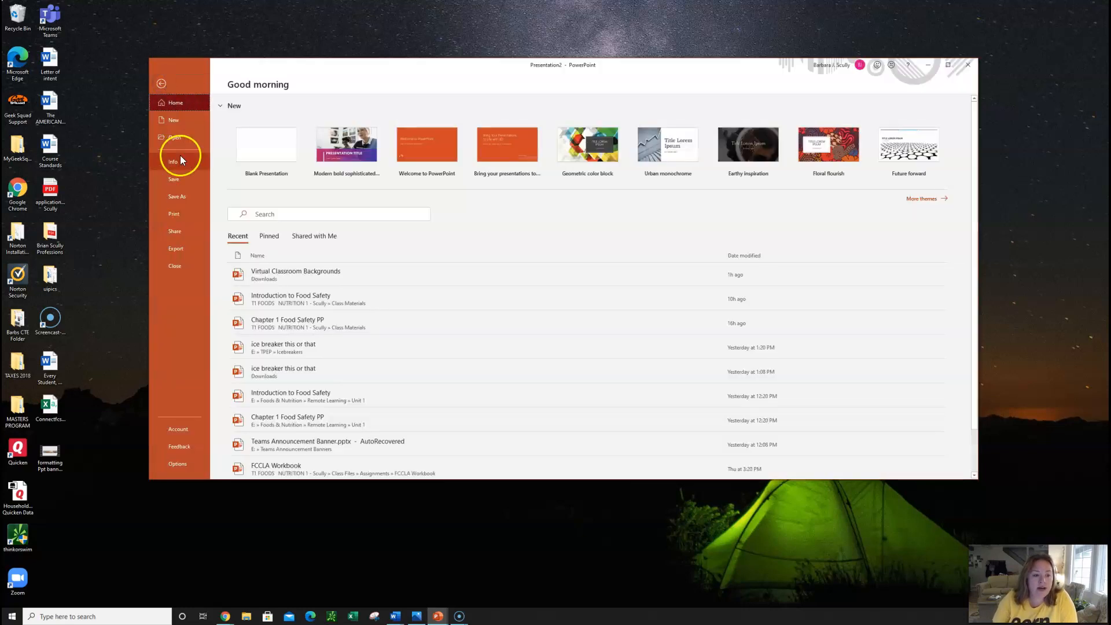
click(182, 197)
click(284, 310)
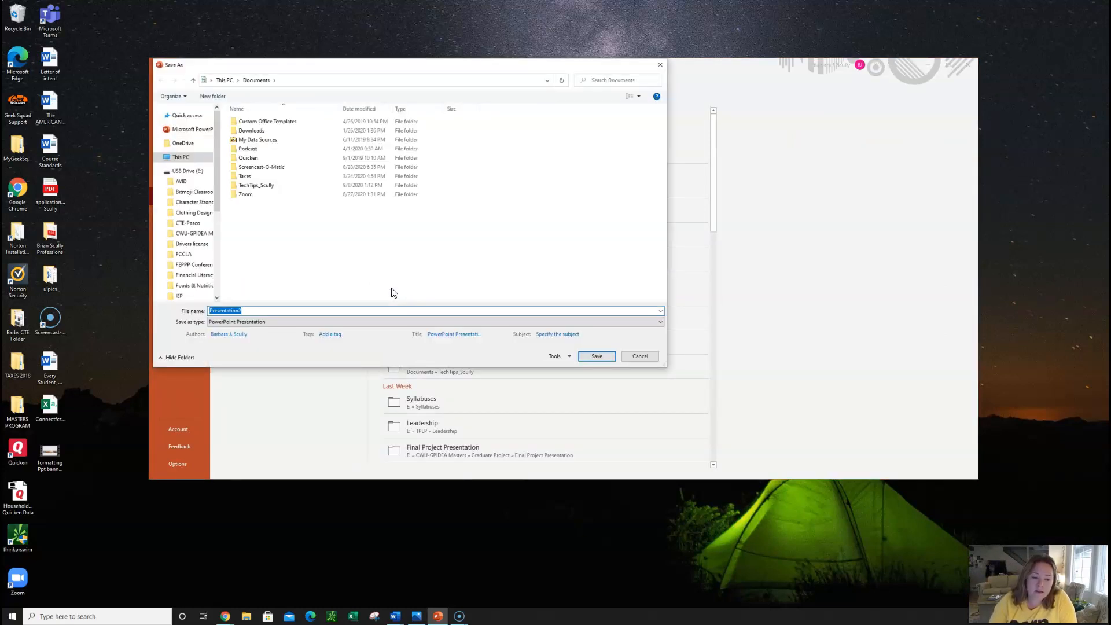
drag(215, 199, 216, 296)
click(197, 264)
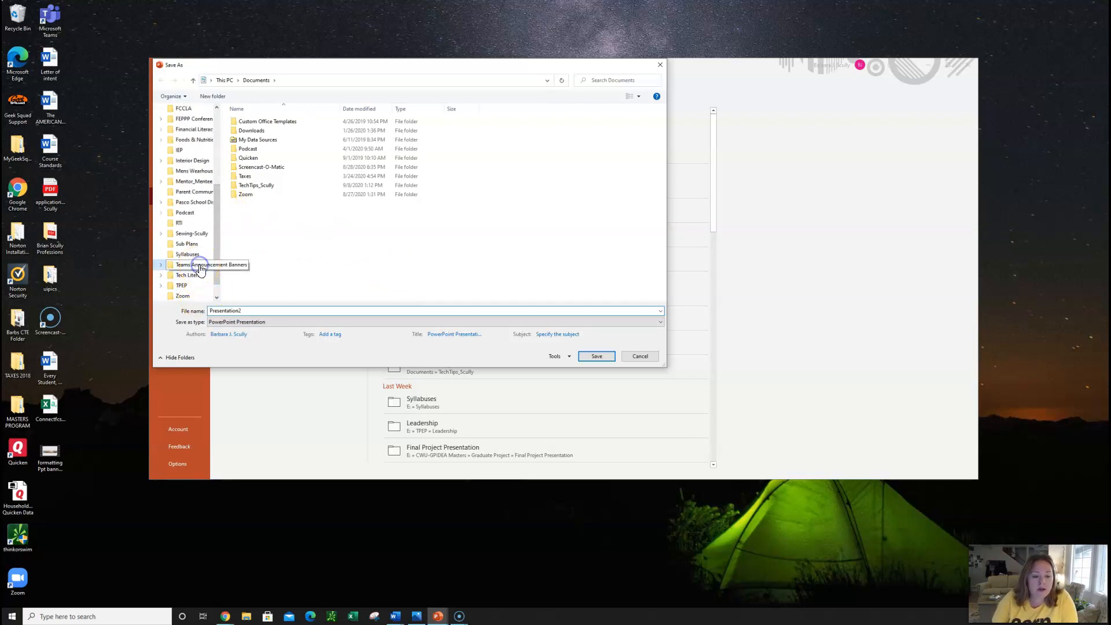
double_click(258, 310)
text(T)
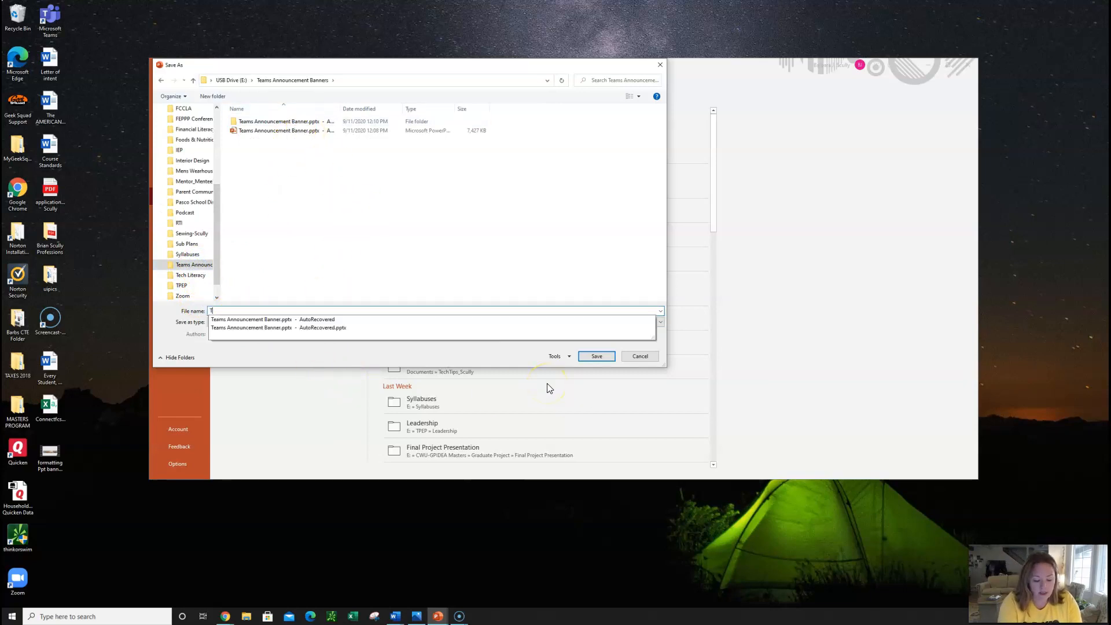
text(eams Announcem)
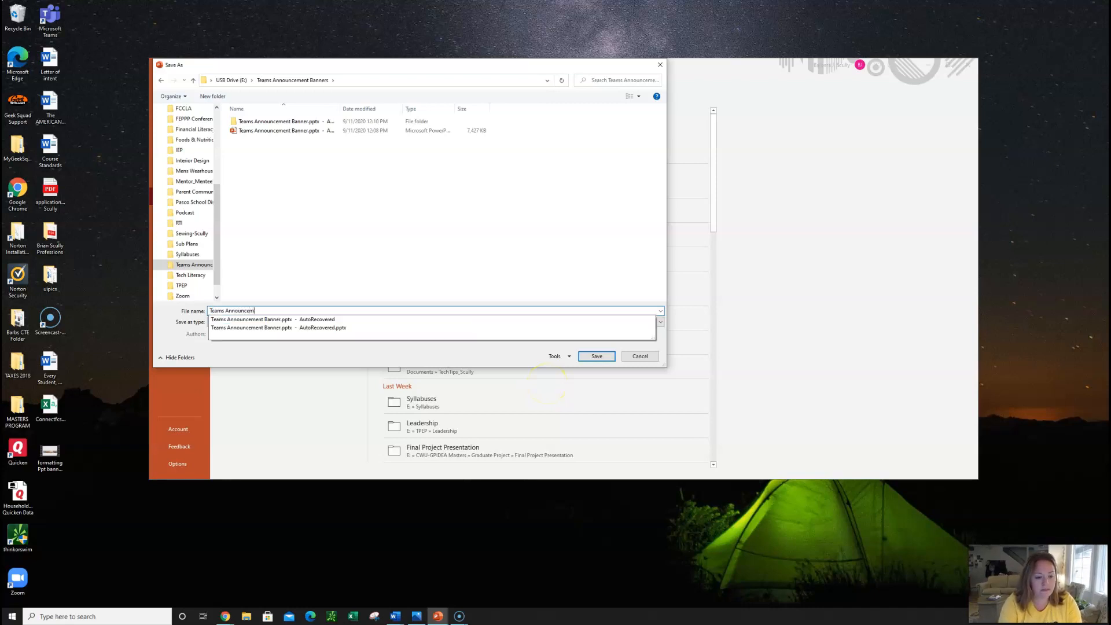
text(ent week 4)
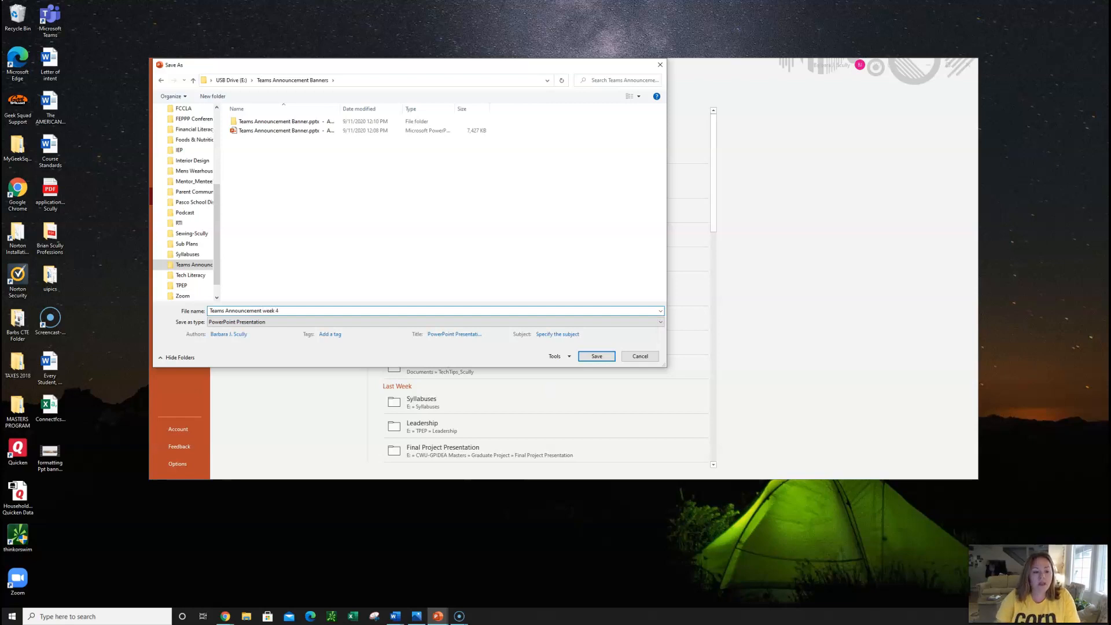
click(598, 357)
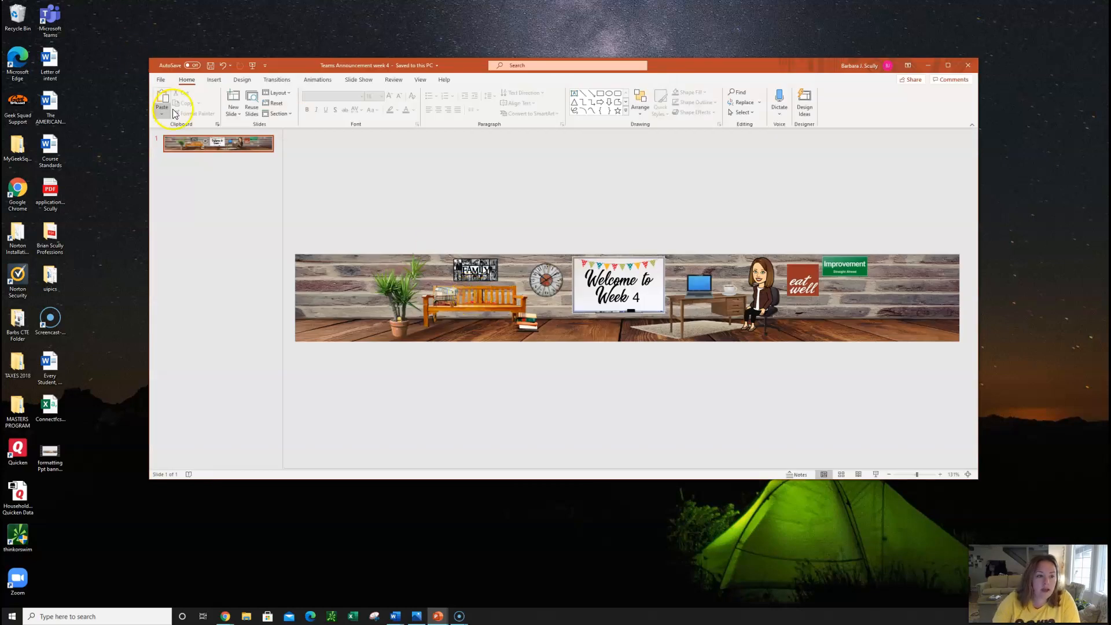
Save all slides of the presentation in JPEG File Interchange Format, keeping the name "Teams Announcement week 4" and the same folder.
click(161, 79)
click(184, 198)
click(282, 310)
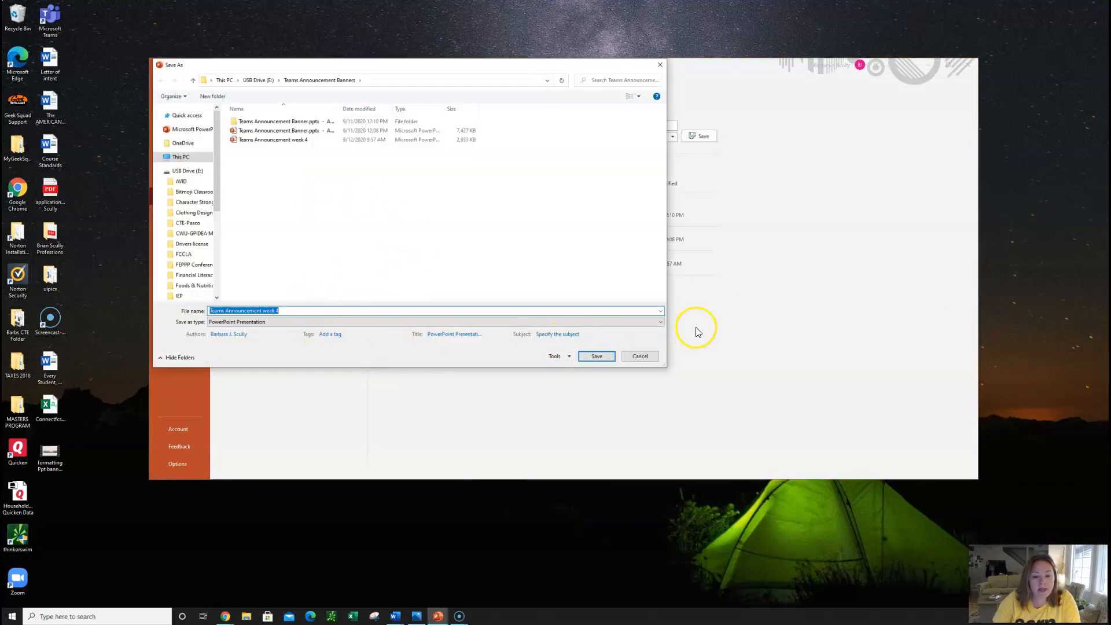
click(660, 322)
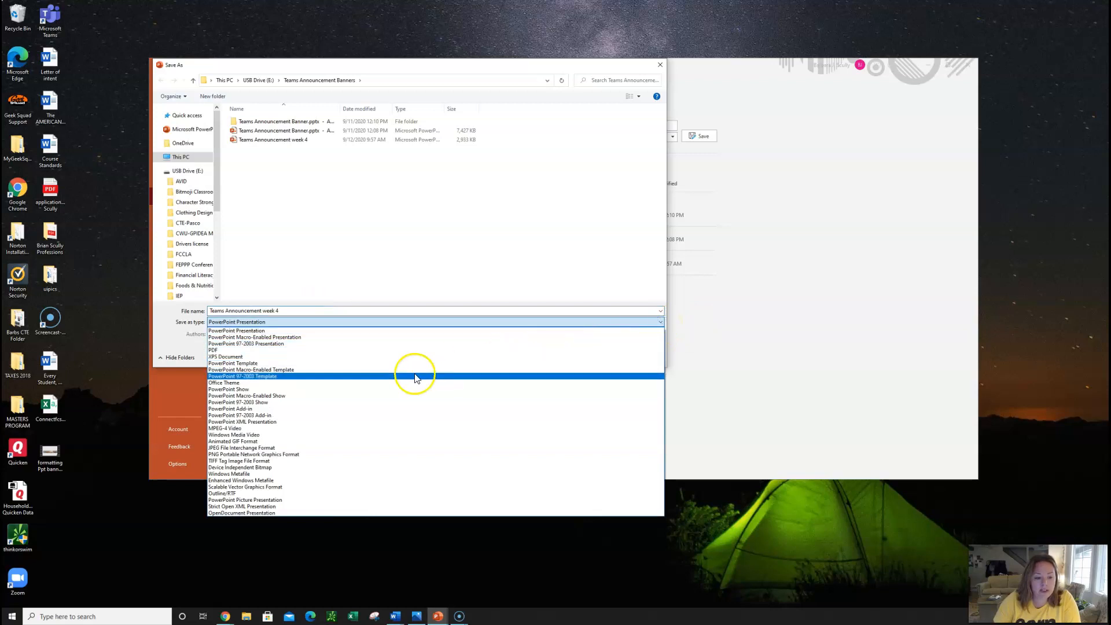
click(357, 449)
click(610, 358)
click(515, 333)
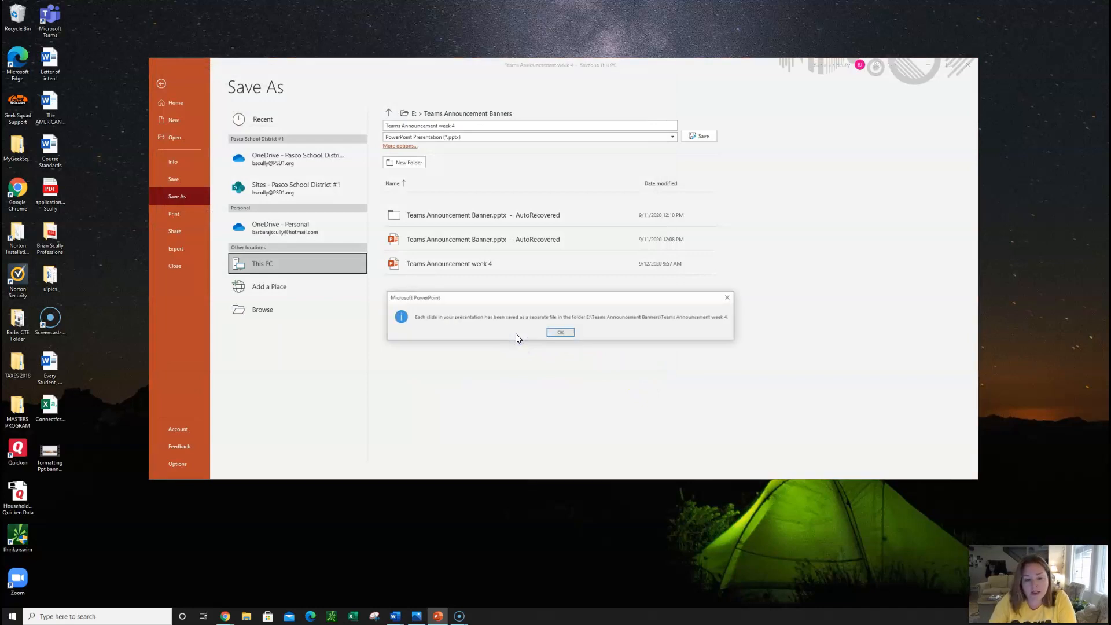
click(562, 331)
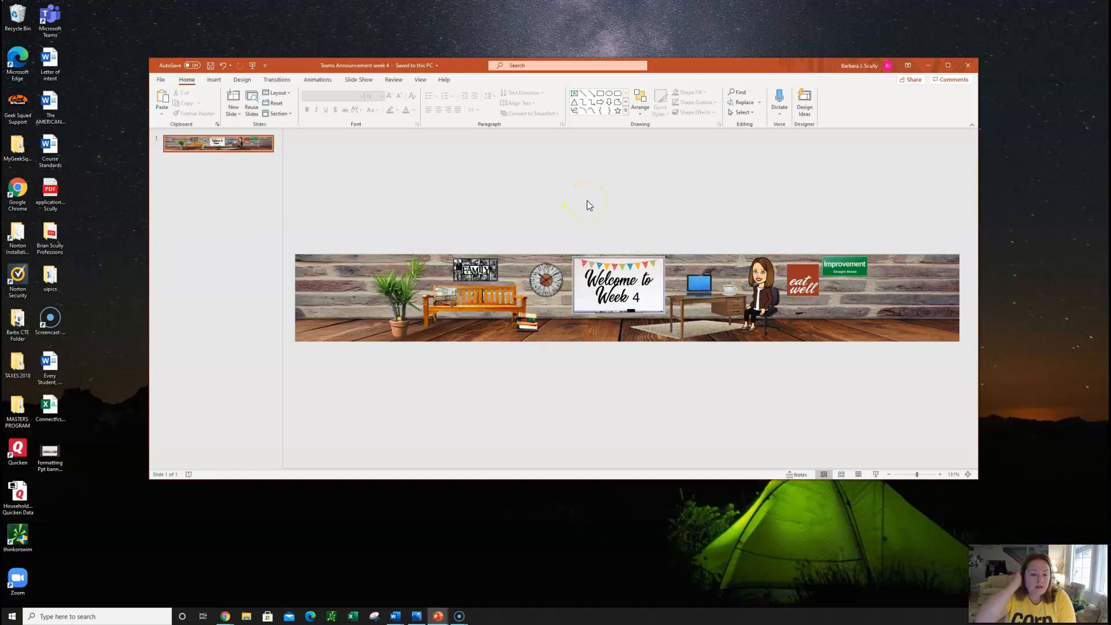
Switch to Microsoft Teams, maximize its window and open the "TRI 1 Foods & Nutrition PER 2" team.
click(51, 24)
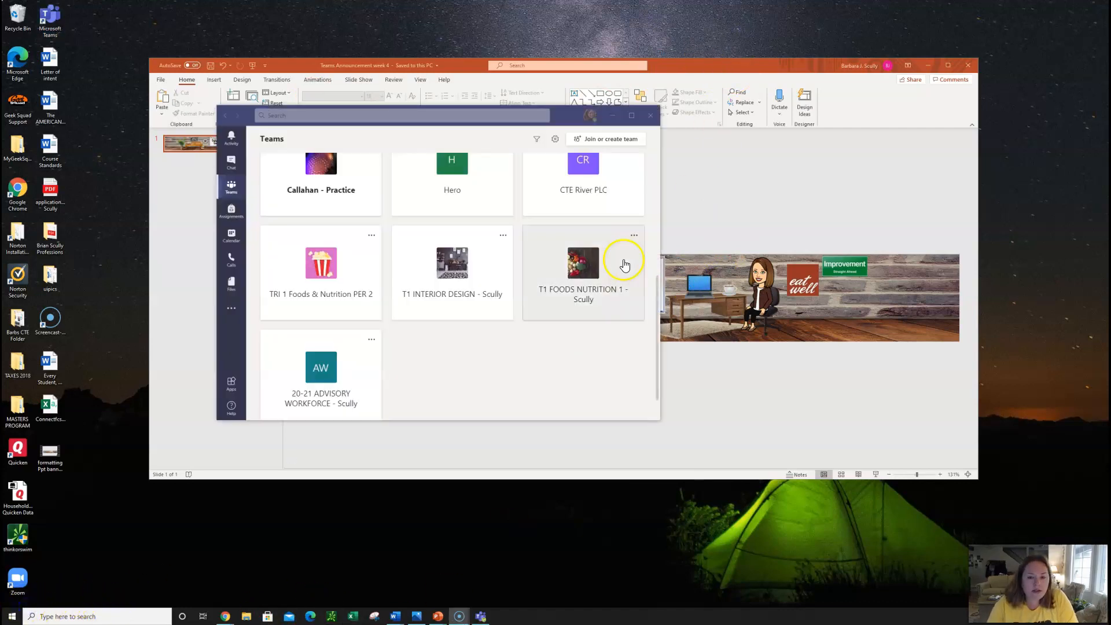
click(631, 115)
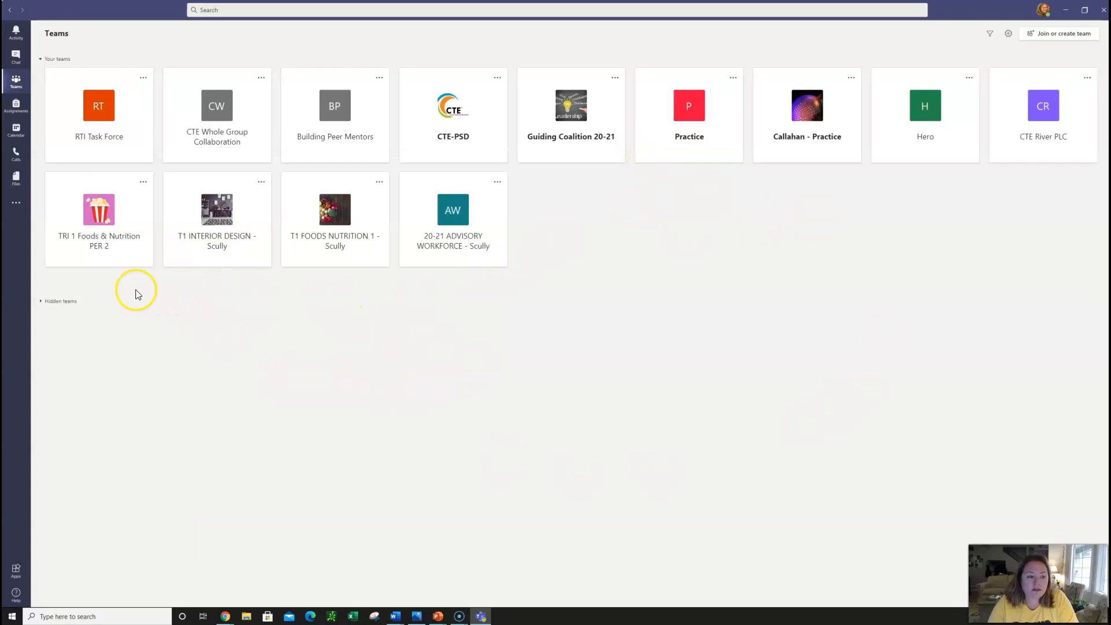
click(103, 240)
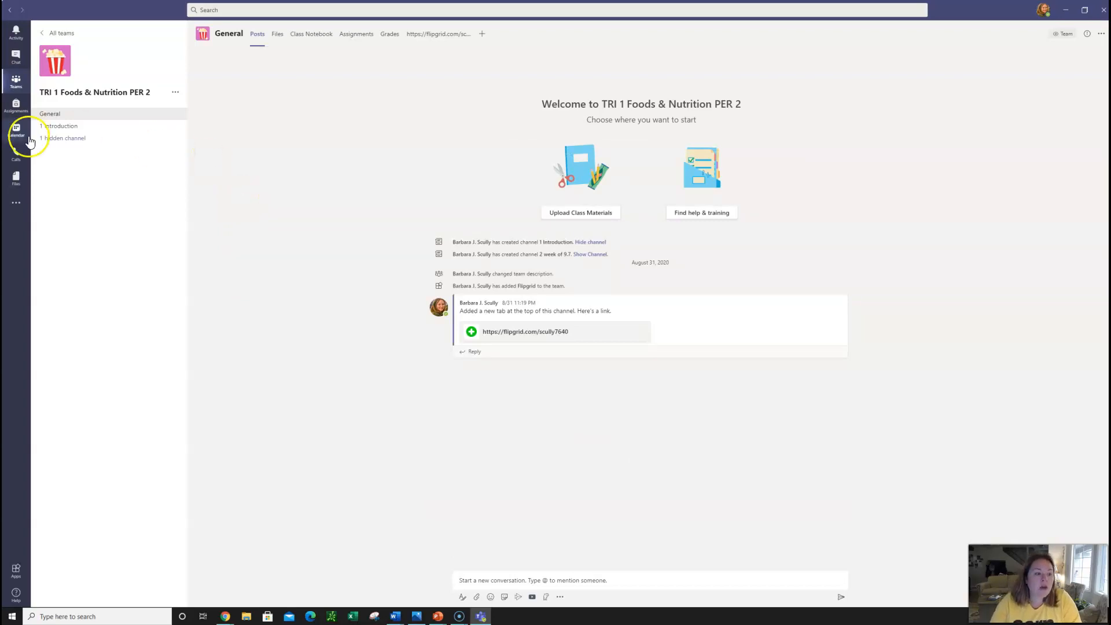
Add a standard channel named "Week 4 (Sept 21 - Sept 25)" to the team.
click(180, 92)
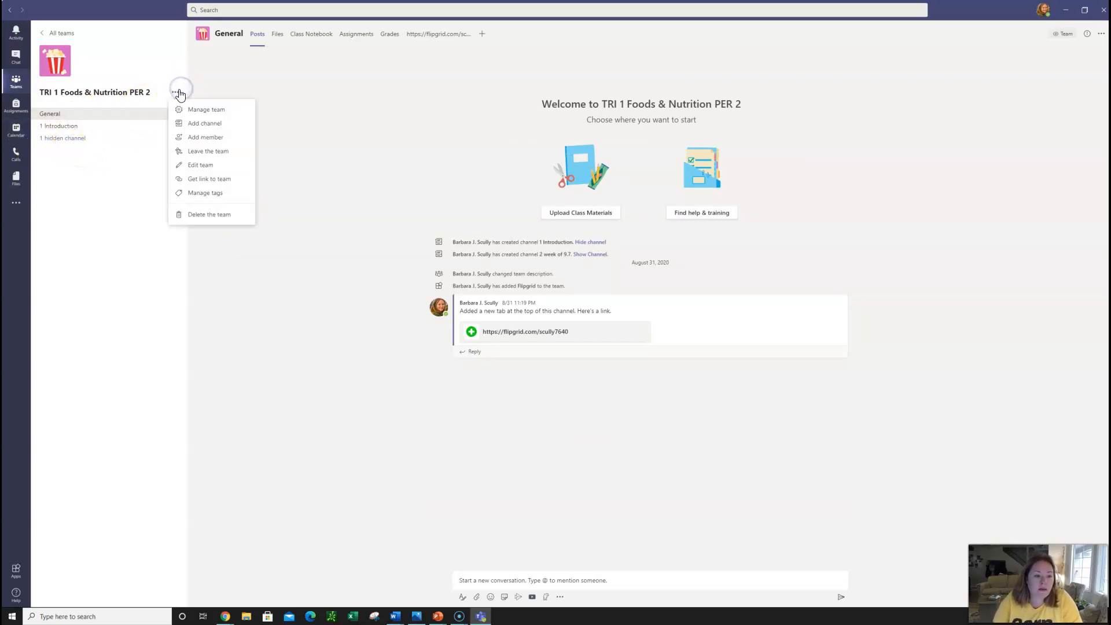
click(206, 126)
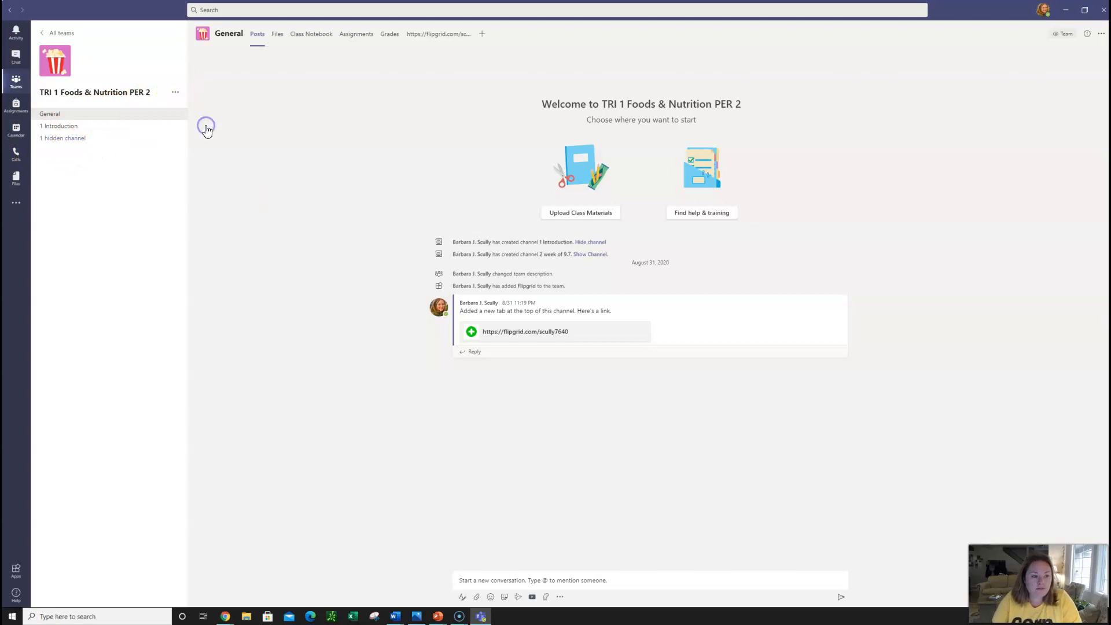
text(Week 4)
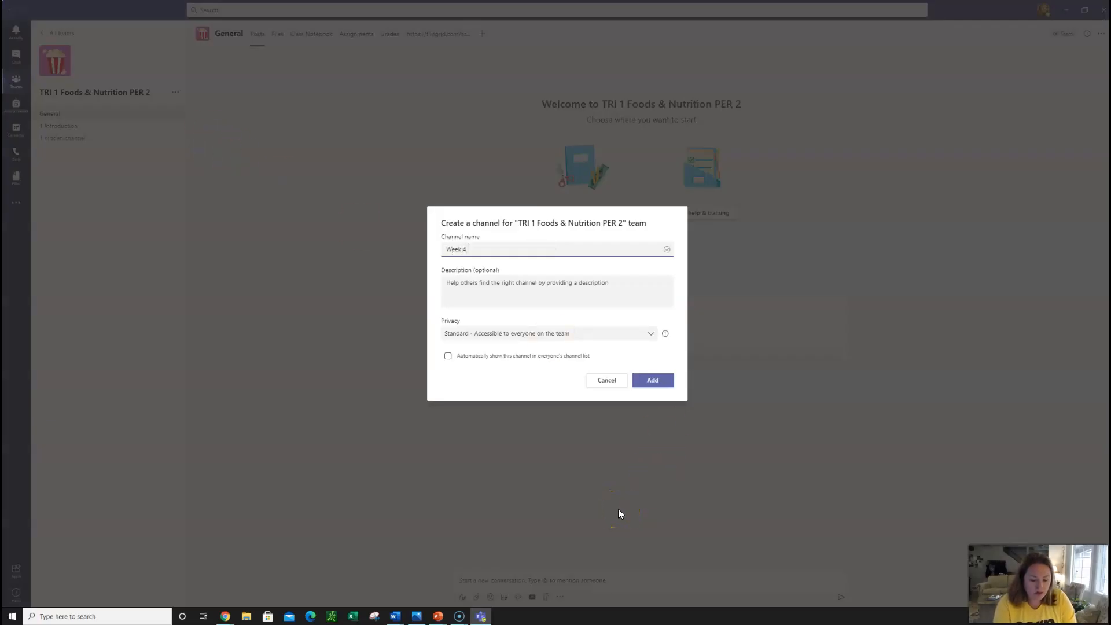
text( (5ept)
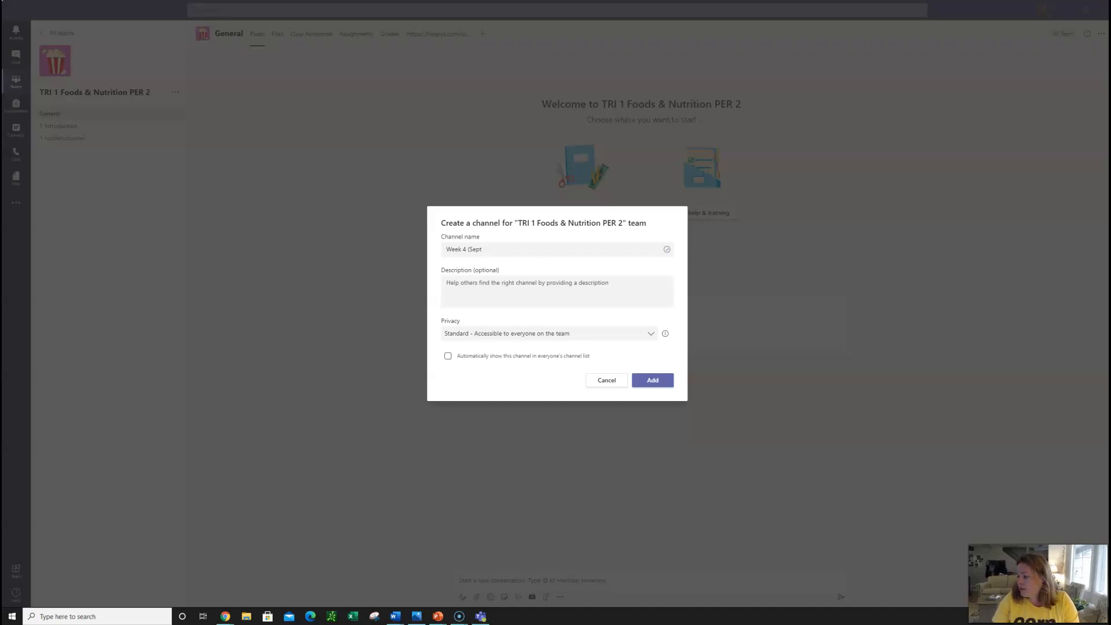
click(515, 249)
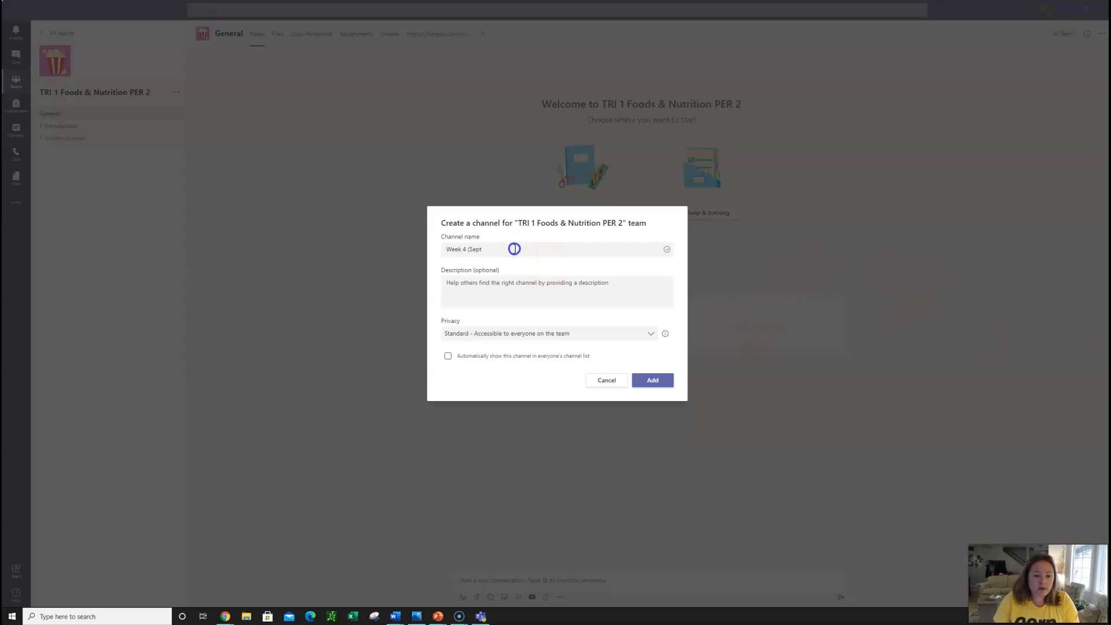
text(21 - Sept 25)
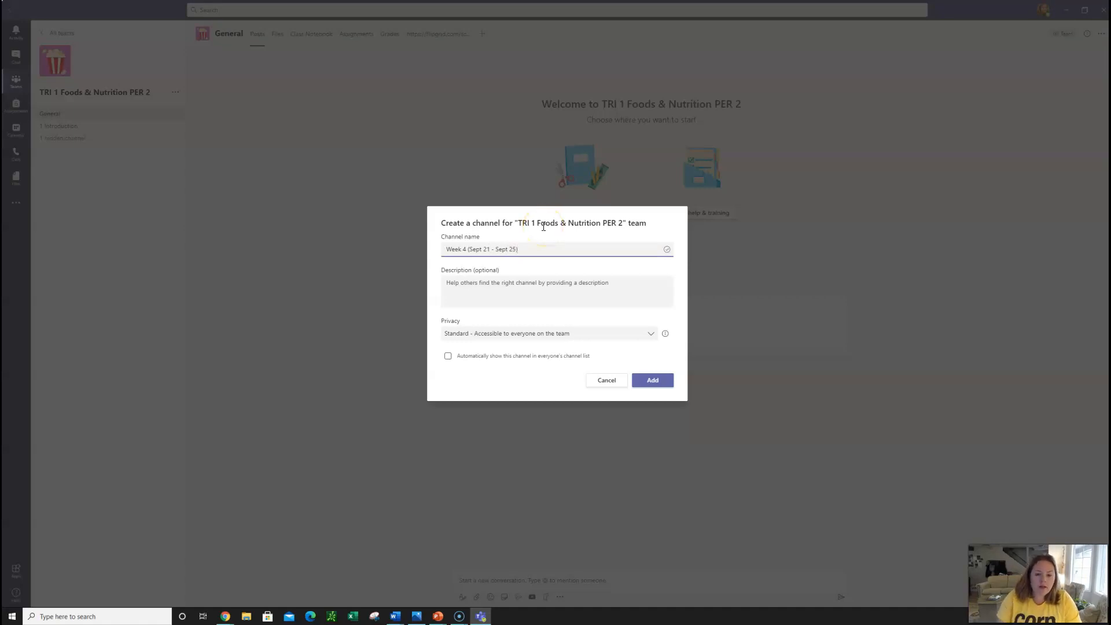
click(654, 381)
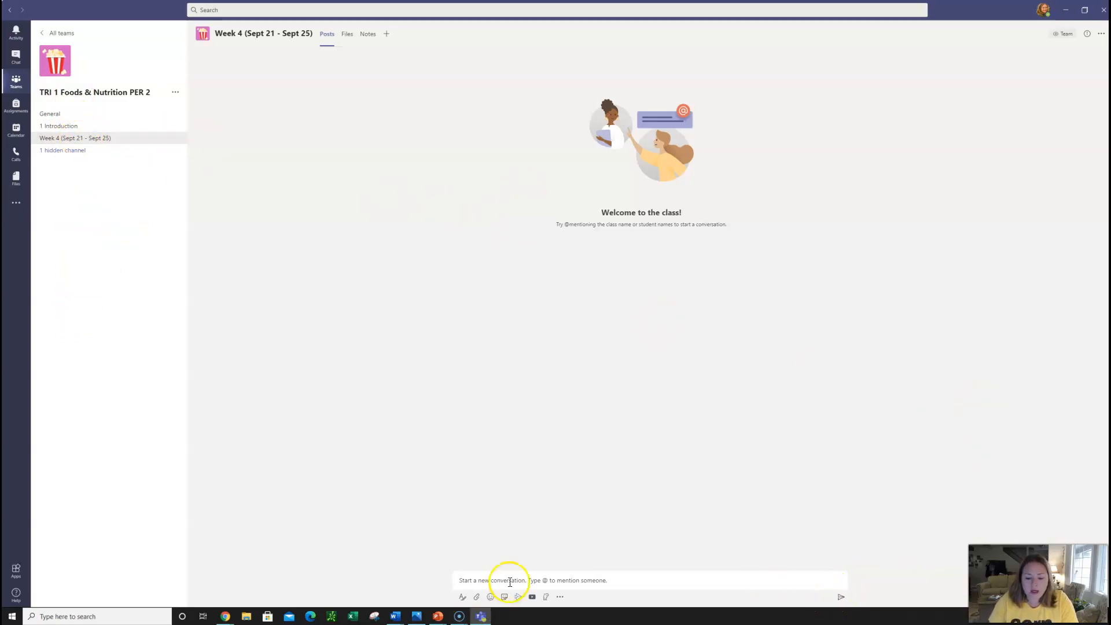
Start a new formatted post in the Week 4 channel and set its type to Announcement.
click(462, 599)
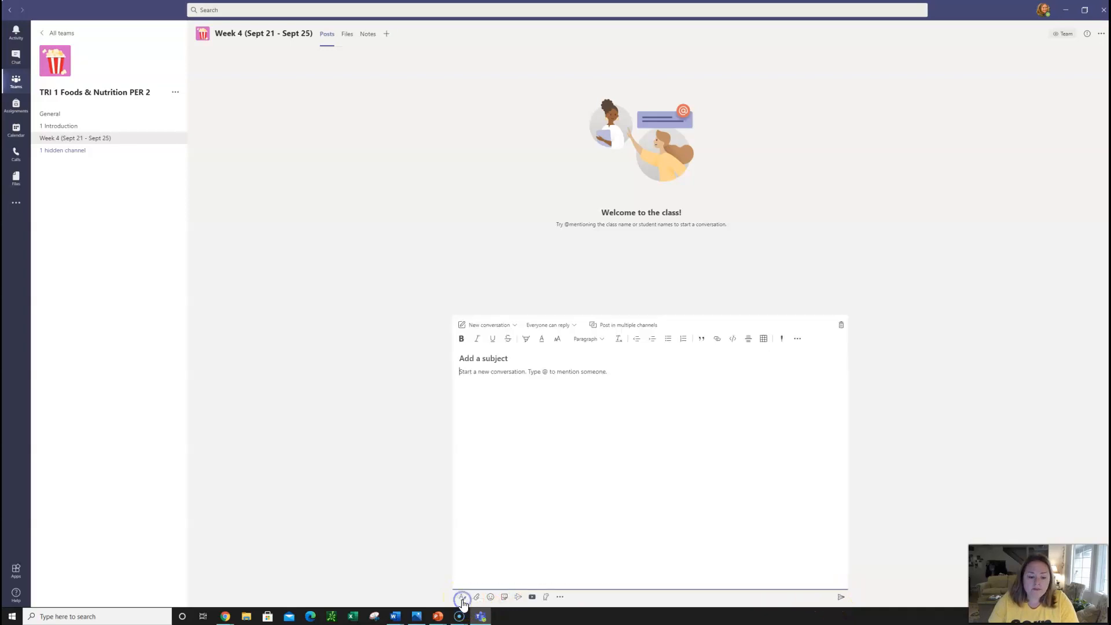
click(514, 326)
click(513, 357)
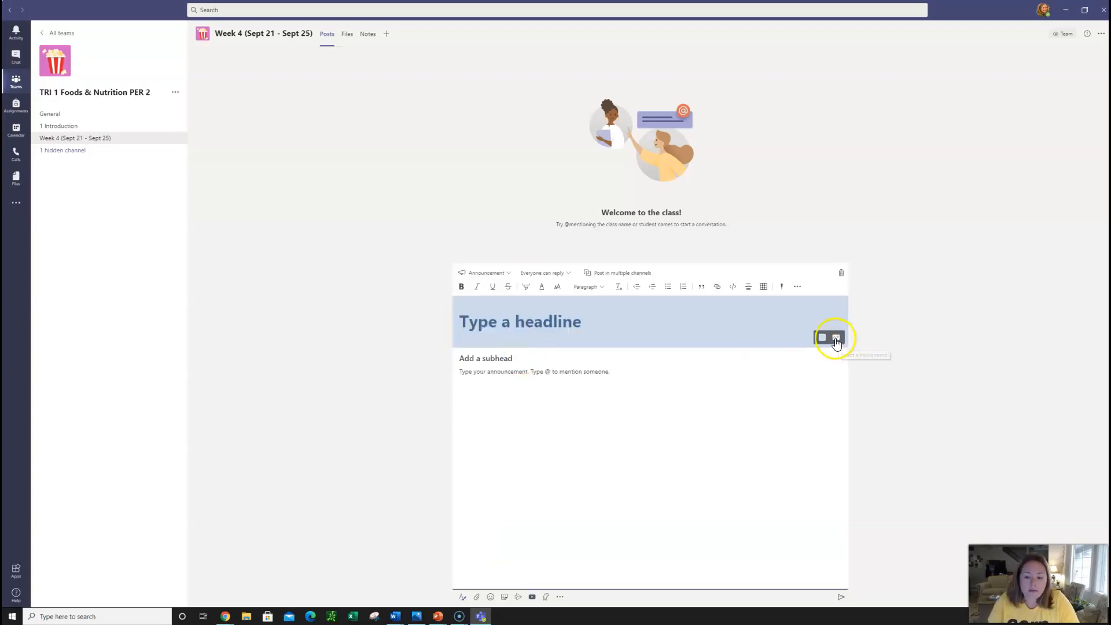
Upload the banner image from the USB drive's "Teams Announcement week 4" folder, inside Teams Announcement Banners, as the headline background.
click(836, 340)
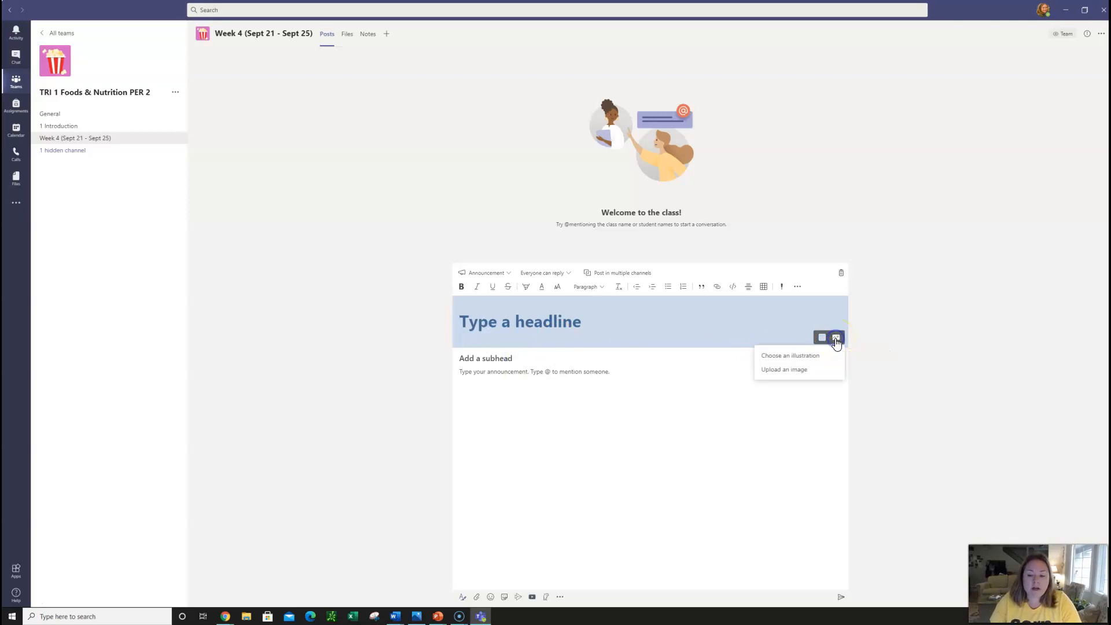
click(804, 375)
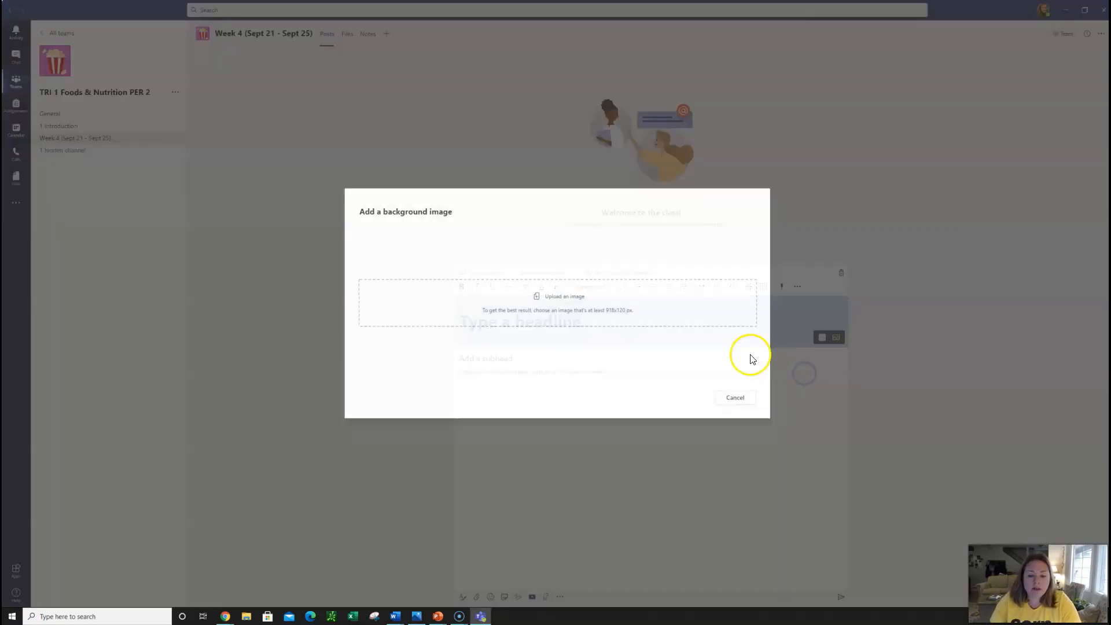
click(559, 296)
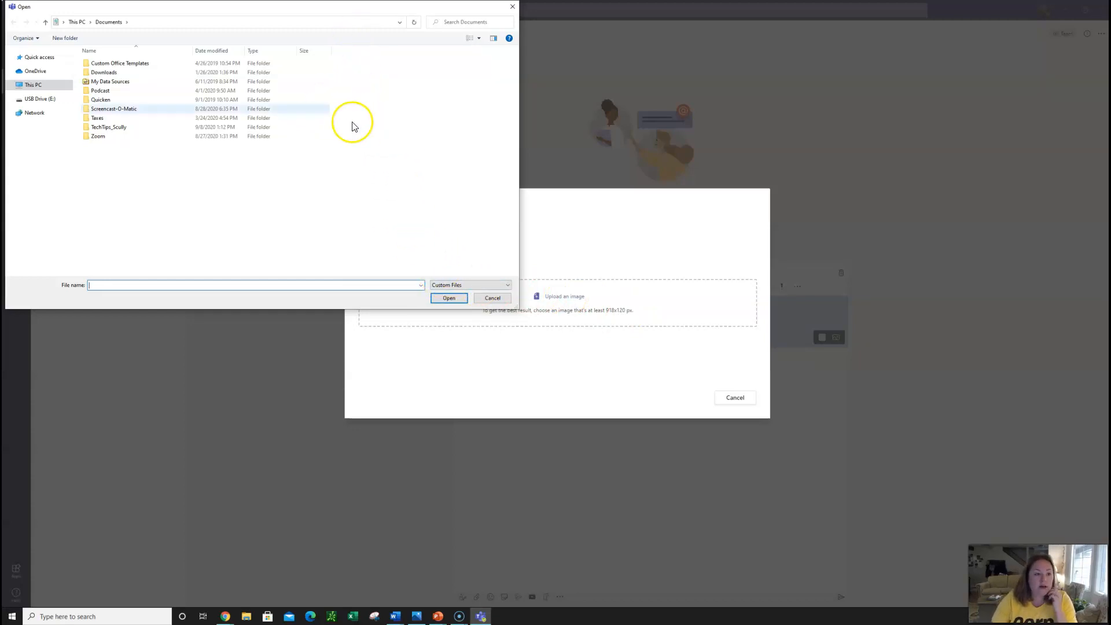
click(28, 102)
scroll(127, 243, down, 1)
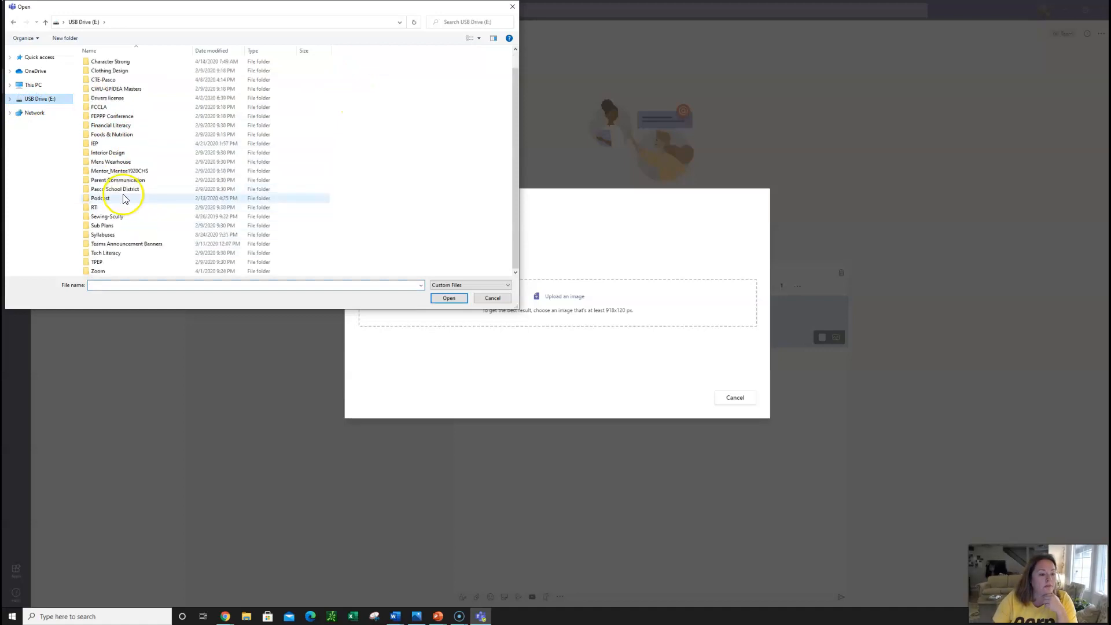
click(104, 244)
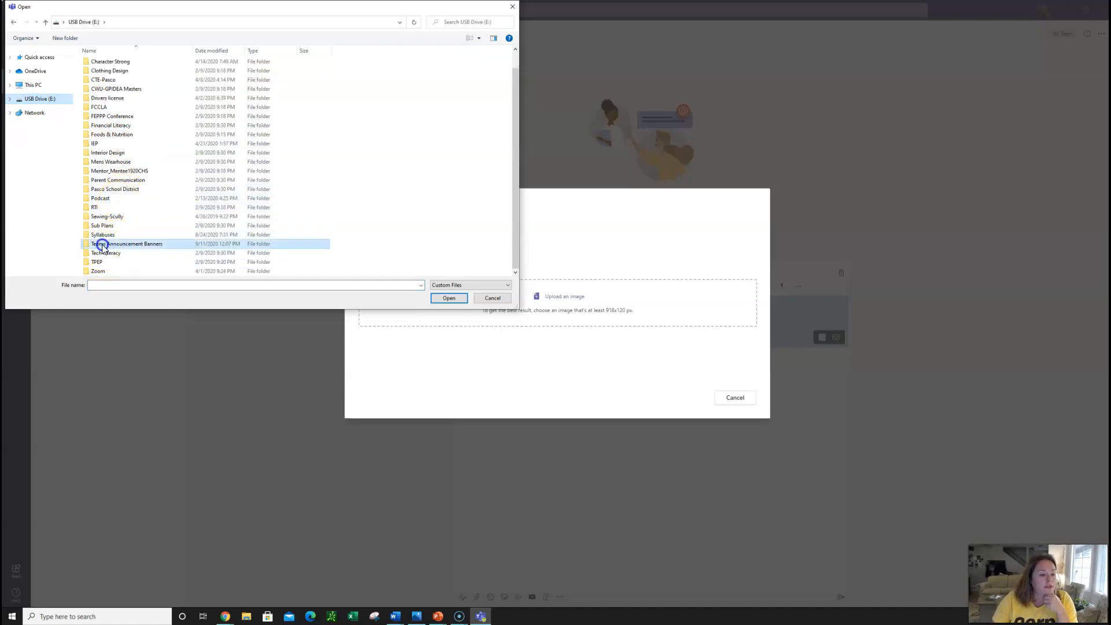
click(446, 298)
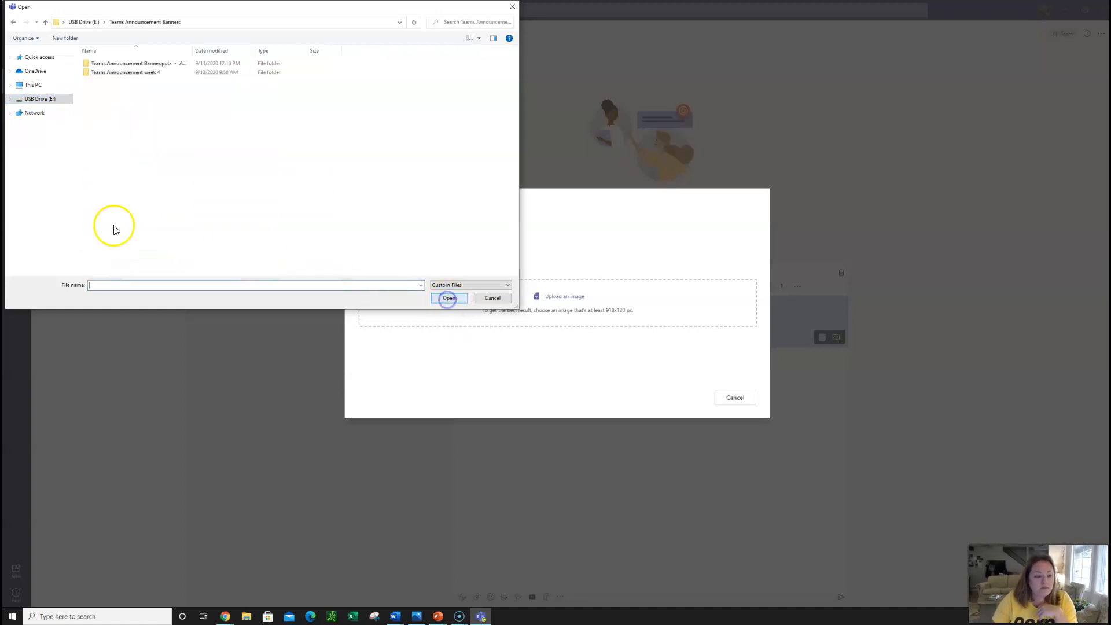
click(145, 72)
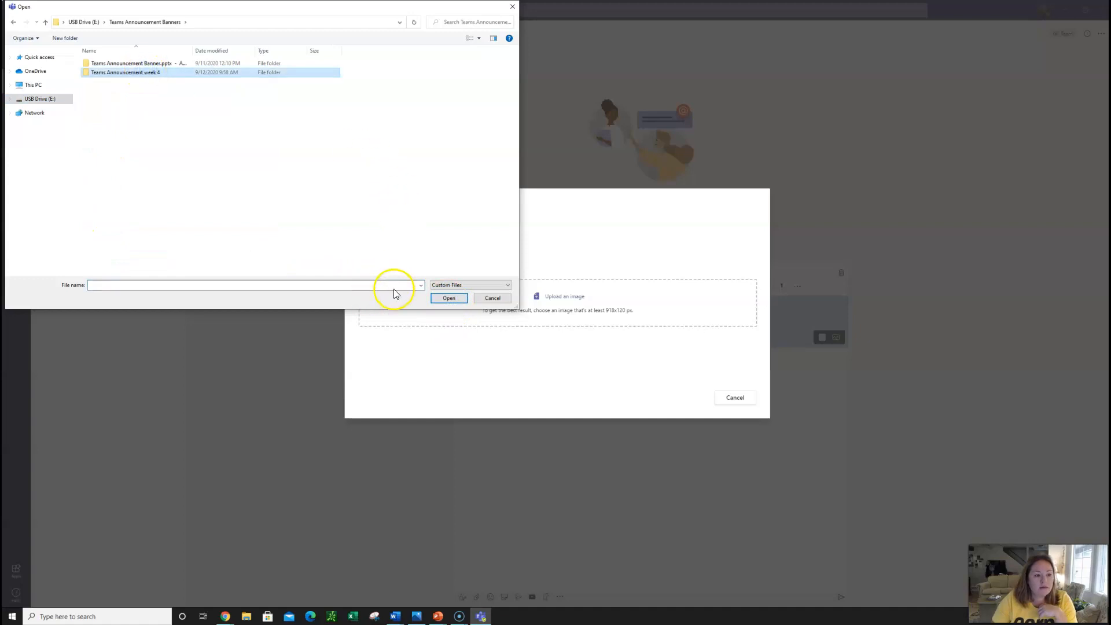
click(448, 299)
click(130, 65)
click(446, 298)
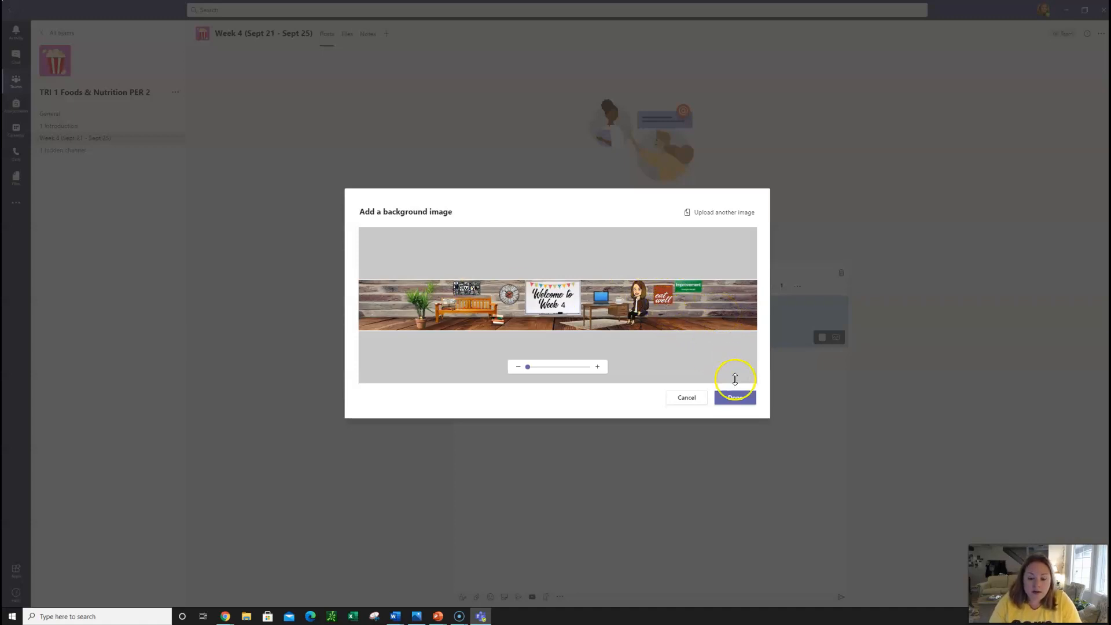
click(598, 368)
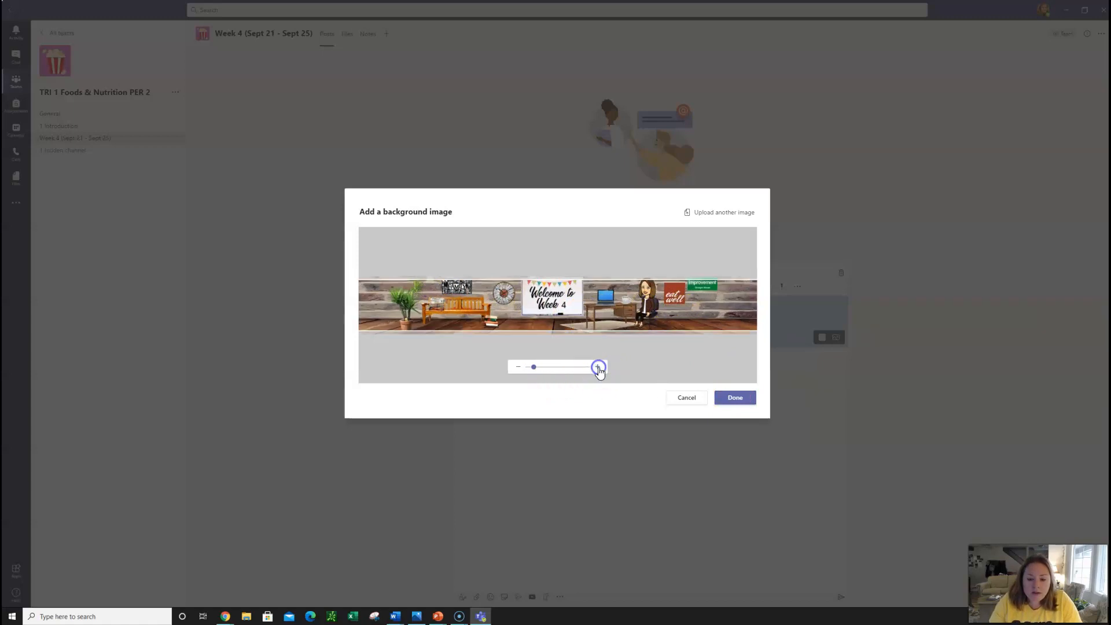
click(598, 368)
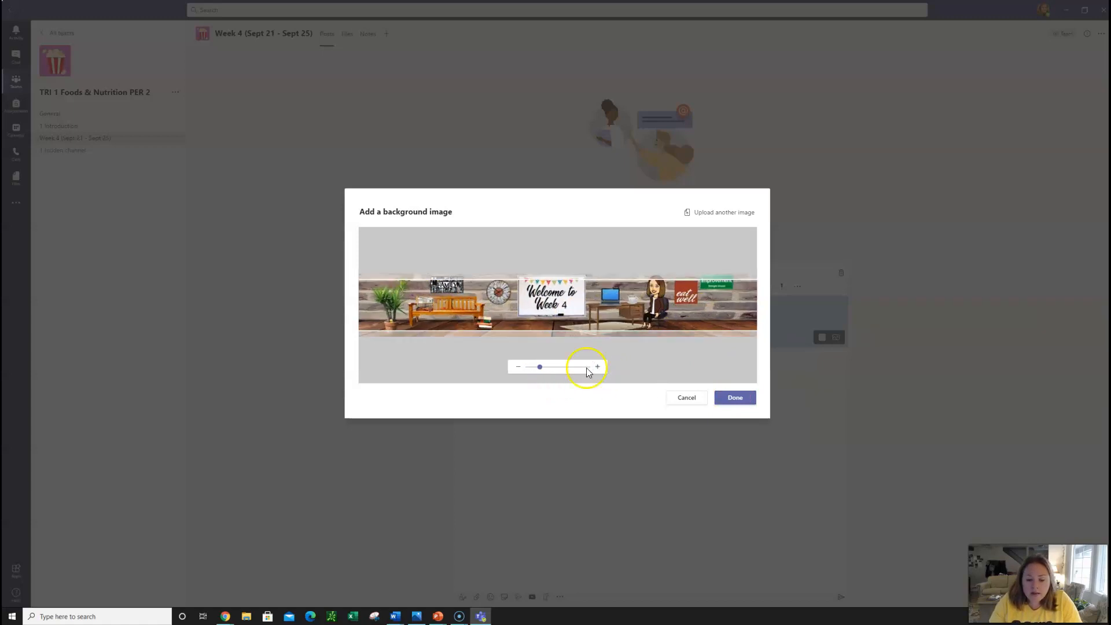
click(519, 368)
click(518, 368)
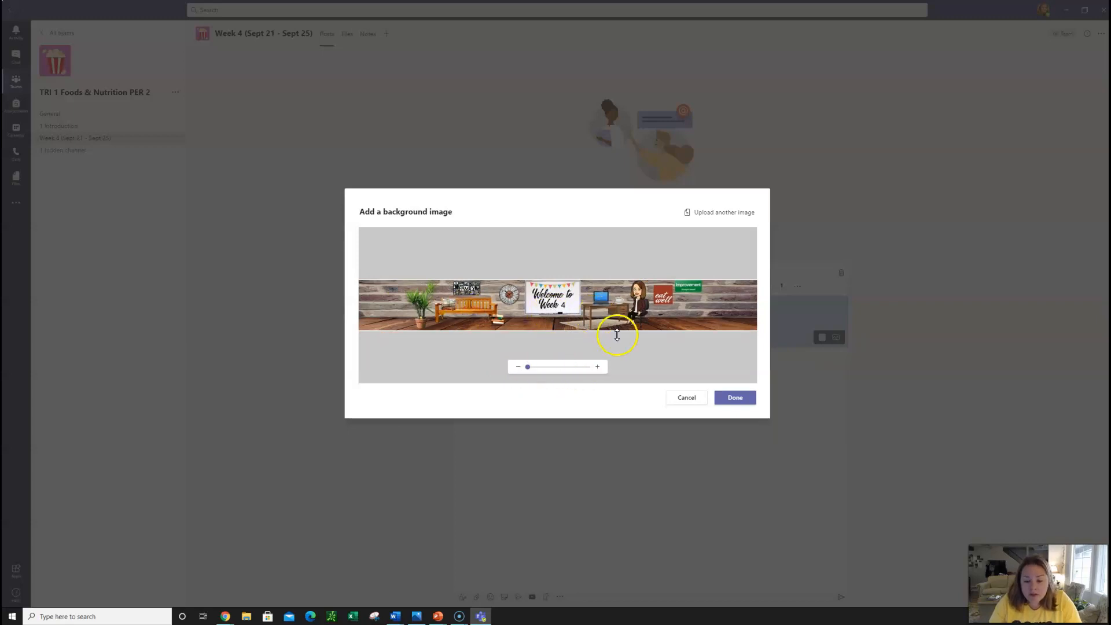
Apply the uploaded banner as the announcement background and enter the subhead "Here is this week's checklist".
click(732, 399)
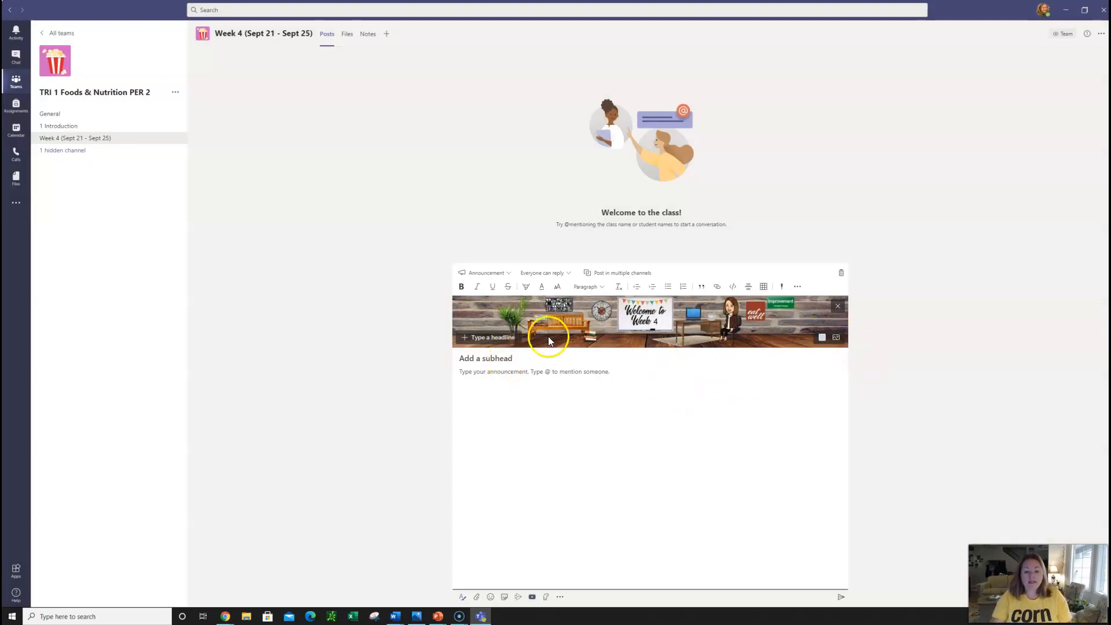
click(510, 366)
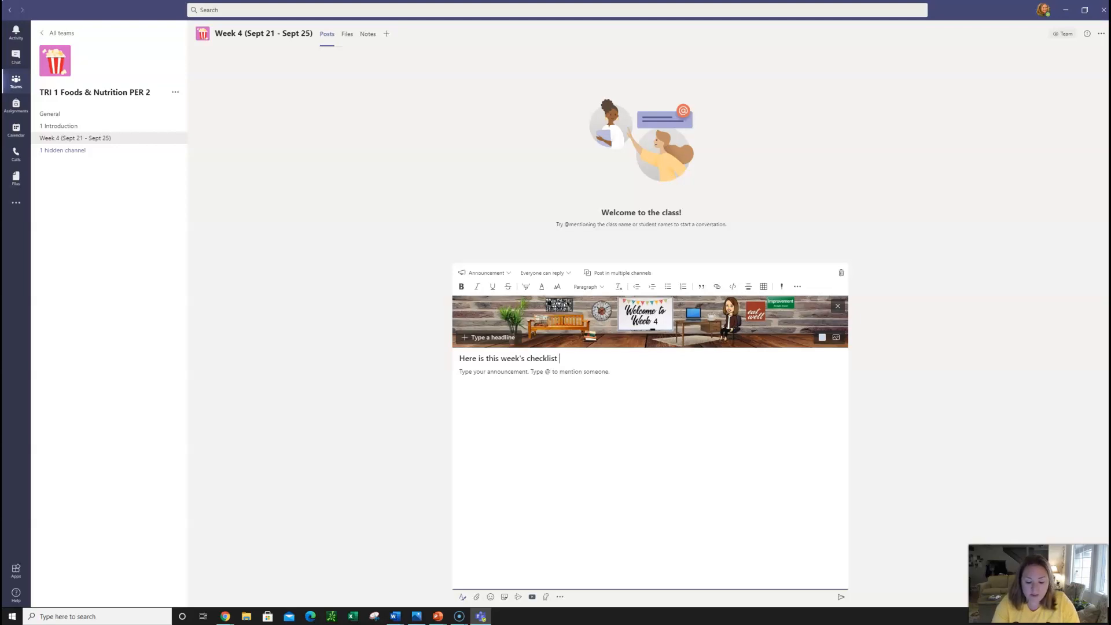
key(super+period)
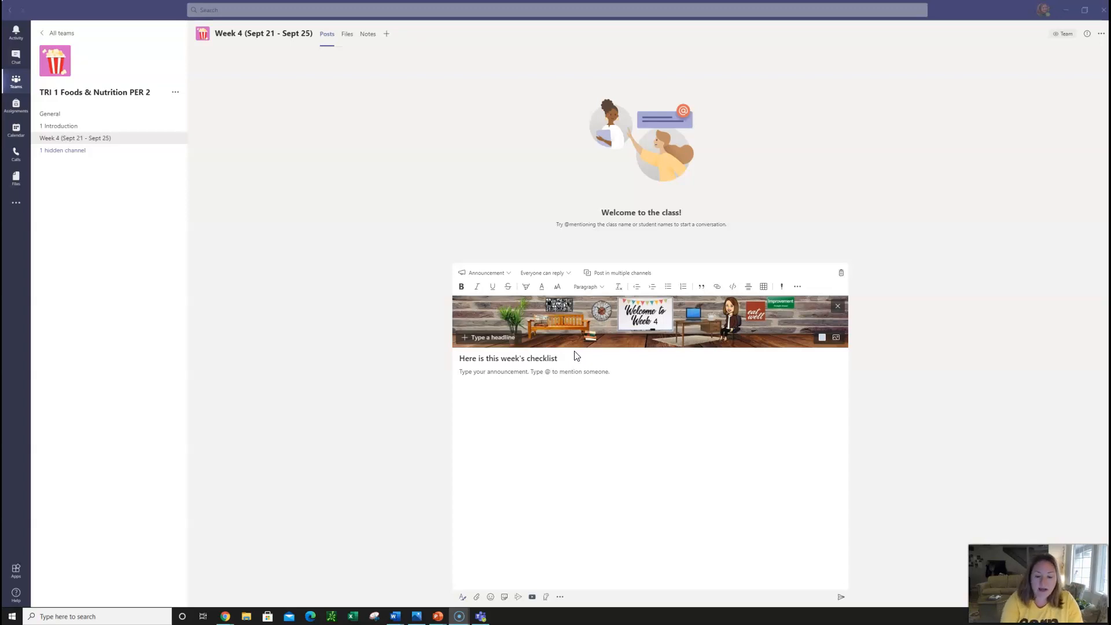
Write "Here is this week's tutorial: CLICK HERE" as the announcement body, correcting the spelling of "tutorial".
click(576, 371)
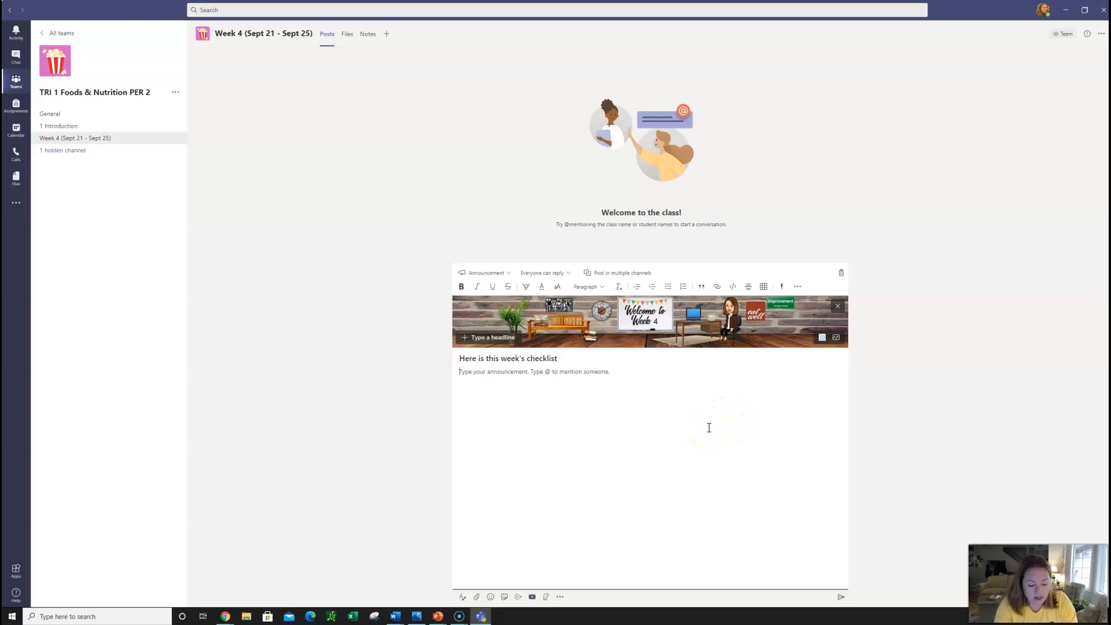
text(H)
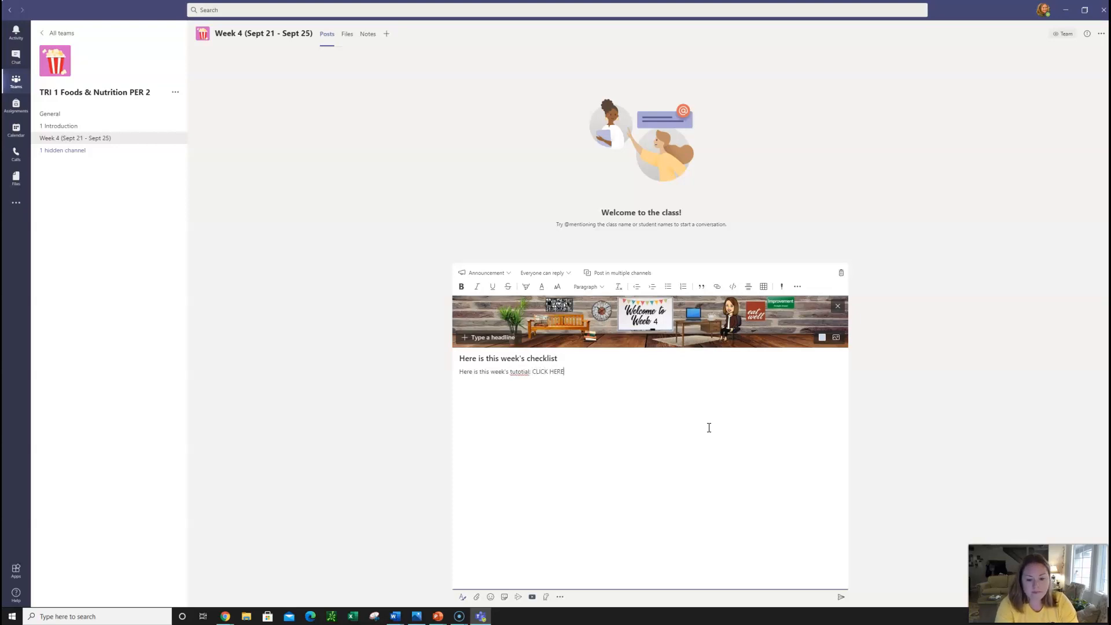
right_click(519, 372)
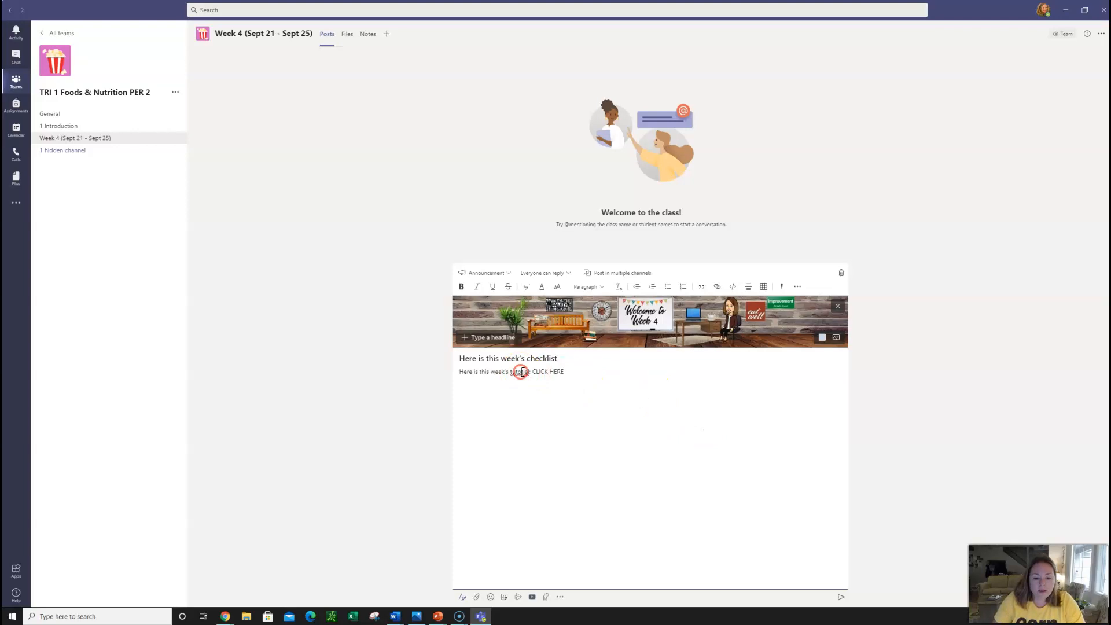
click(527, 377)
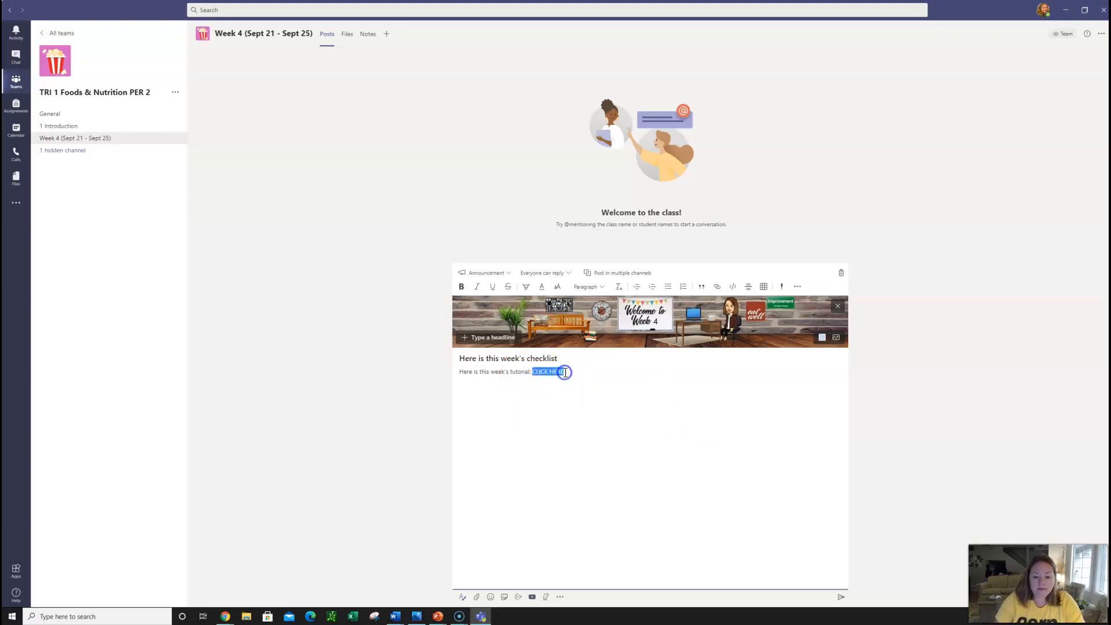
click(716, 289)
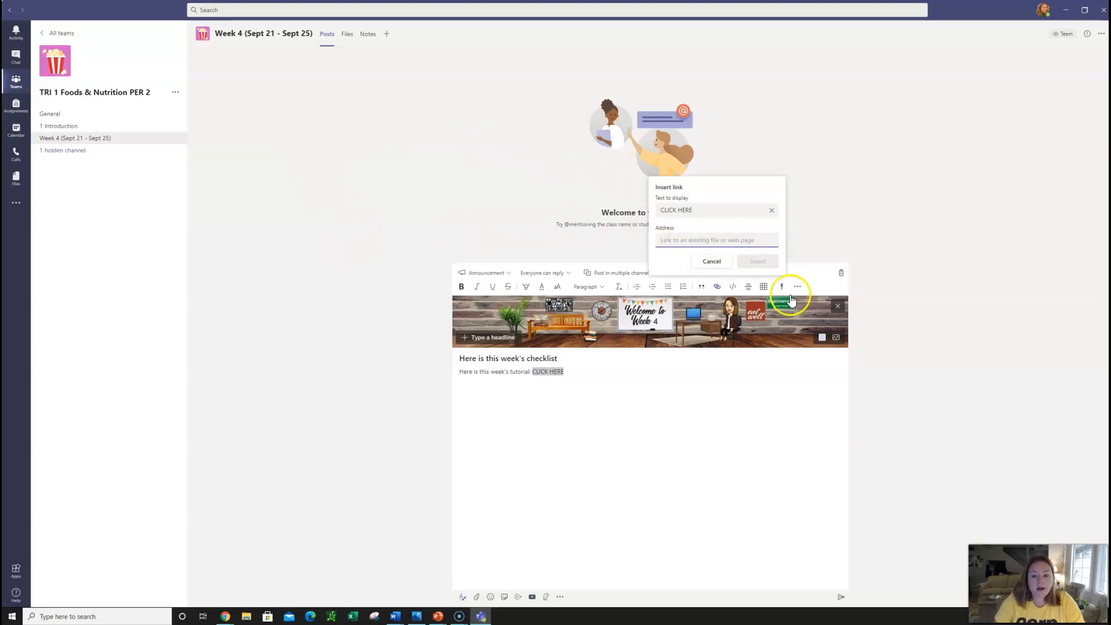
click(701, 260)
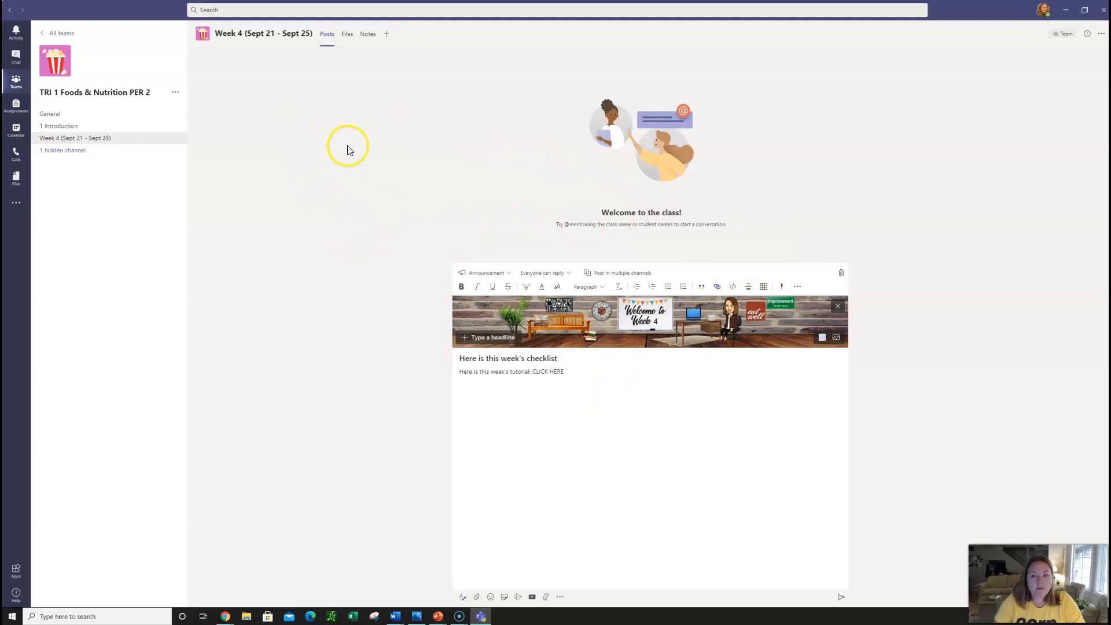
Restore the Teams window to a smaller size, switch to Chrome and open the HelloID applications page in a new tab.
click(1083, 12)
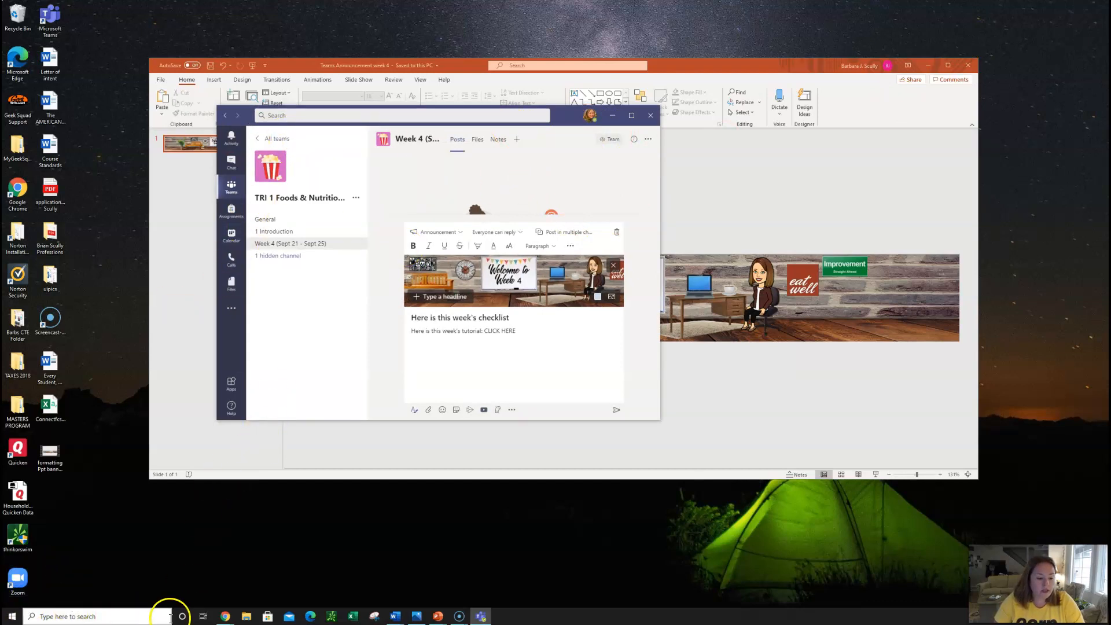
click(224, 617)
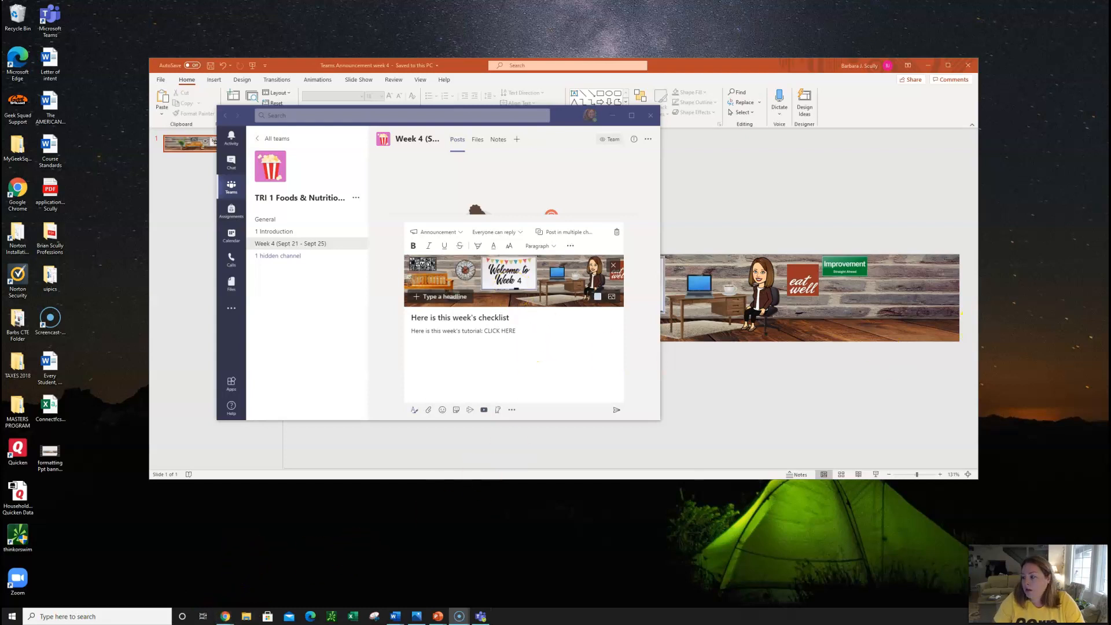
drag(1110, 148, 909, 121)
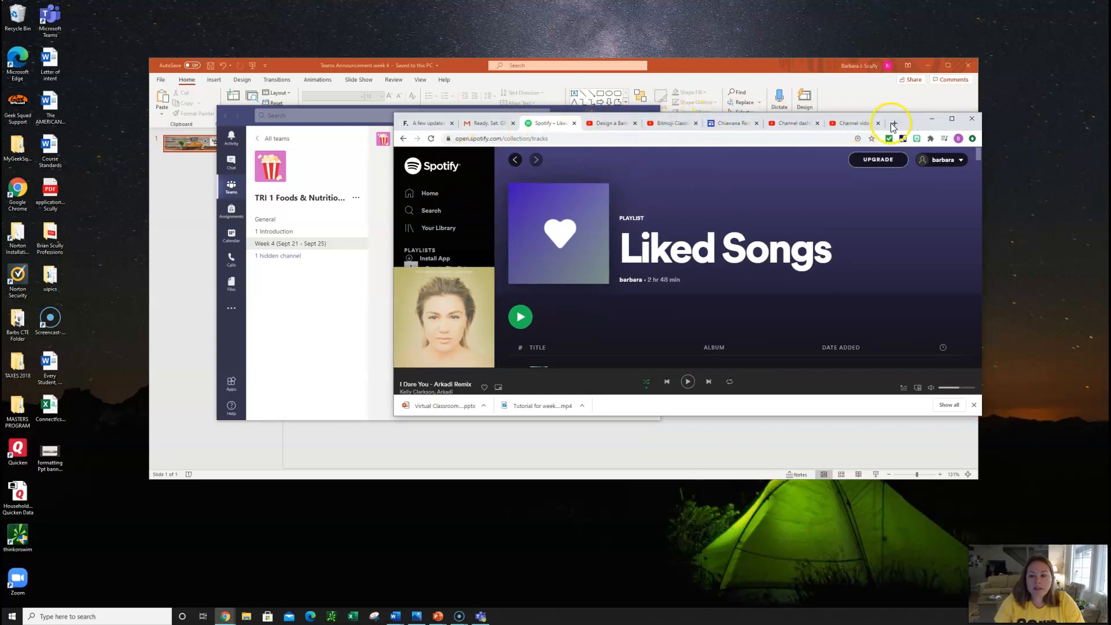
click(894, 123)
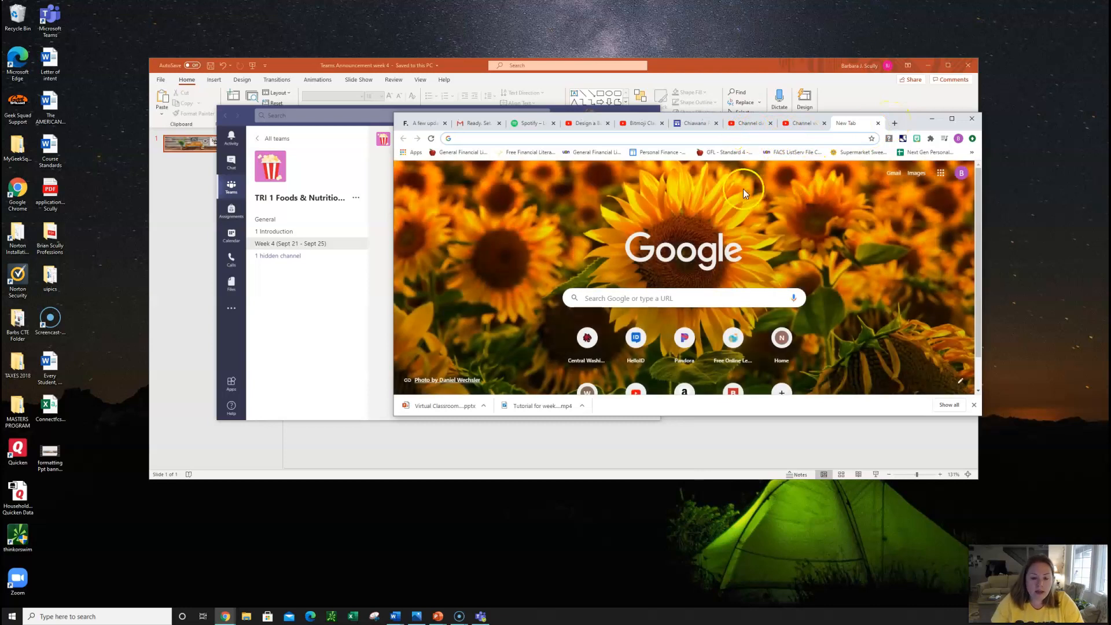
click(631, 348)
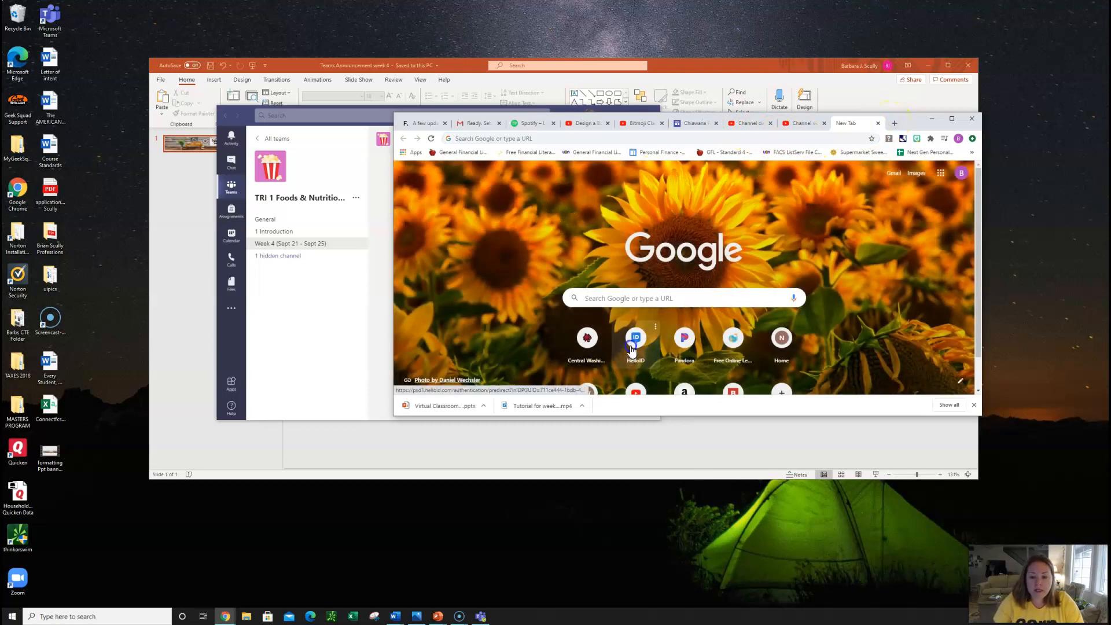
click(633, 343)
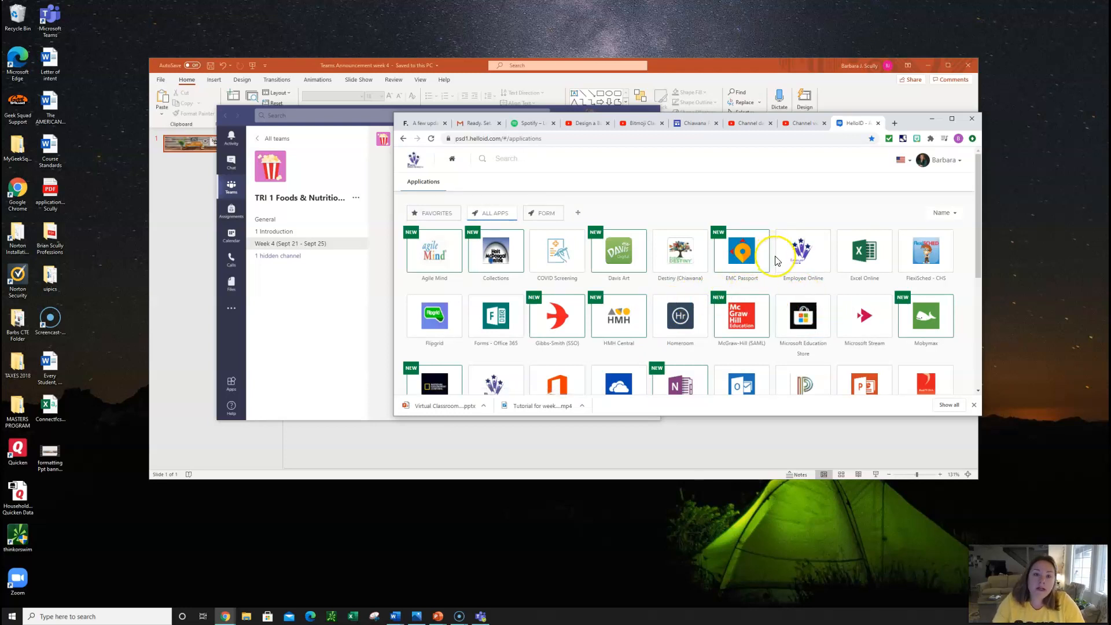
Find Microsoft Stream among the HelloID applications and open it.
scroll(776, 260, down, 2)
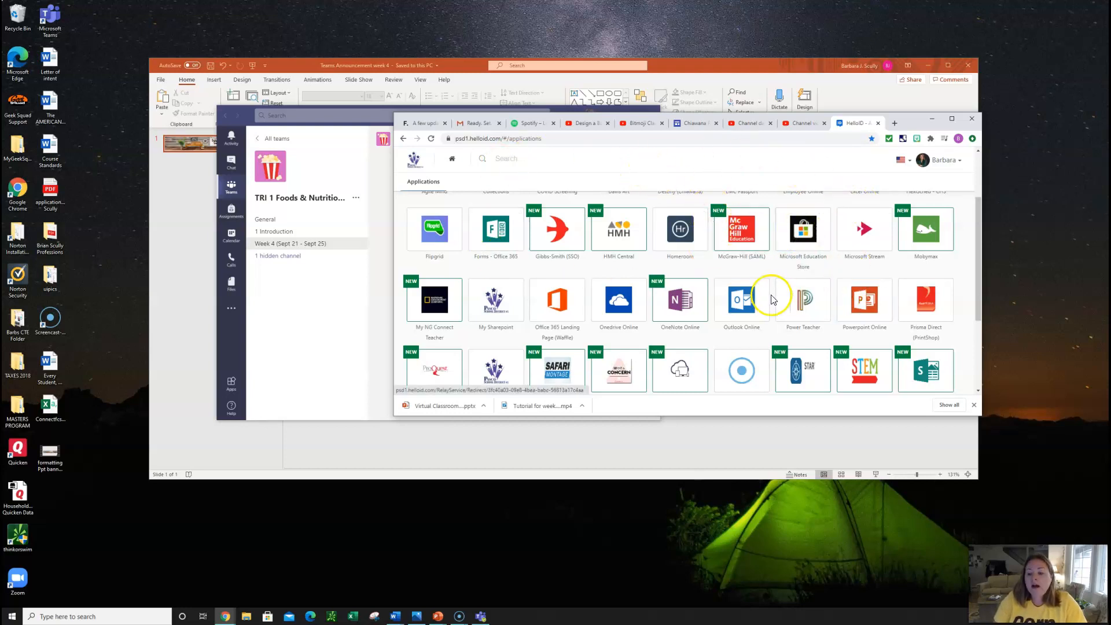
scroll(772, 317, down, 2)
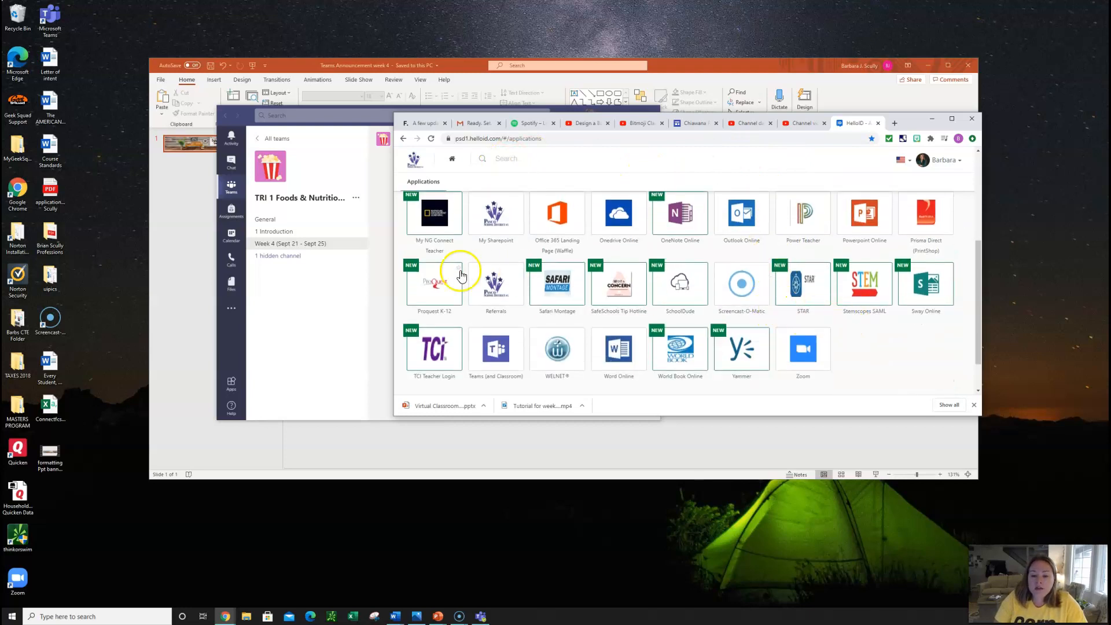
scroll(471, 272, up, 3)
scroll(526, 278, up, 1)
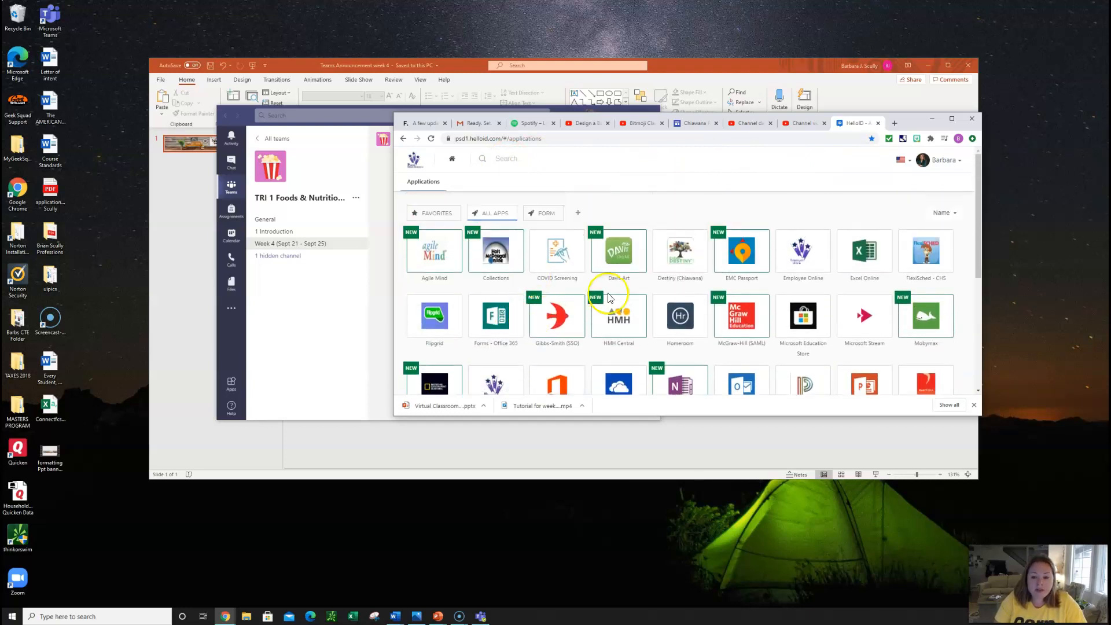
click(869, 320)
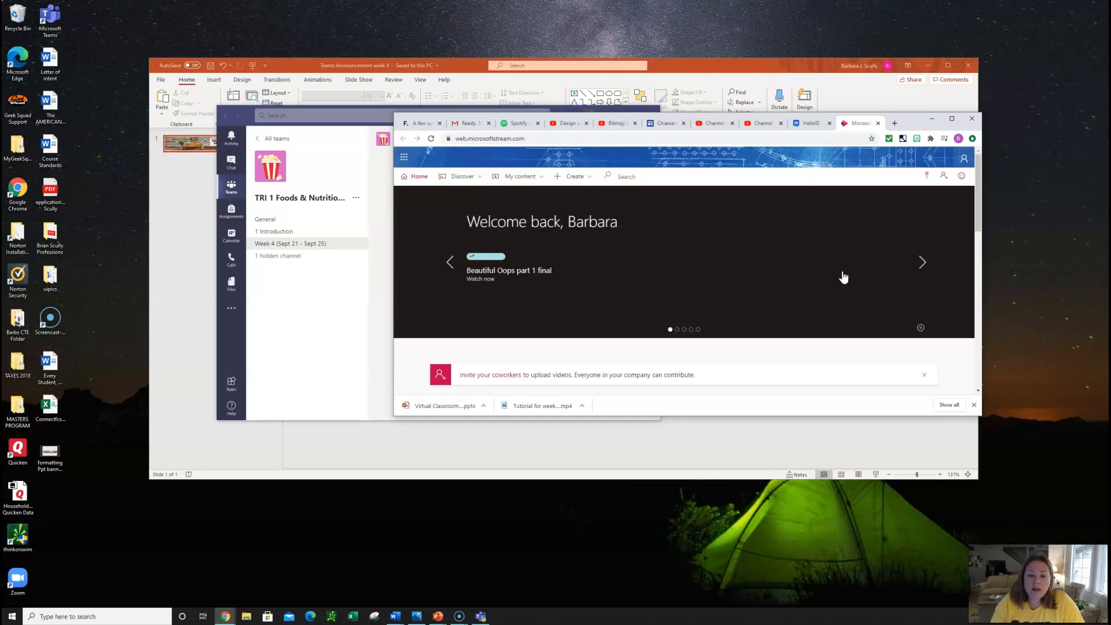
click(542, 179)
click(578, 176)
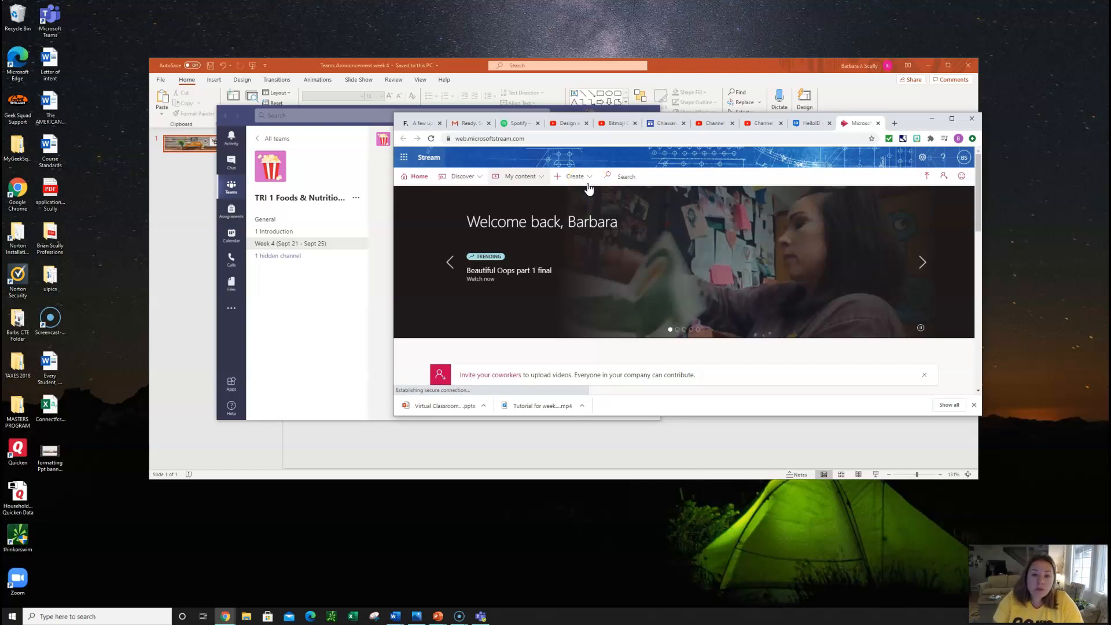
click(587, 177)
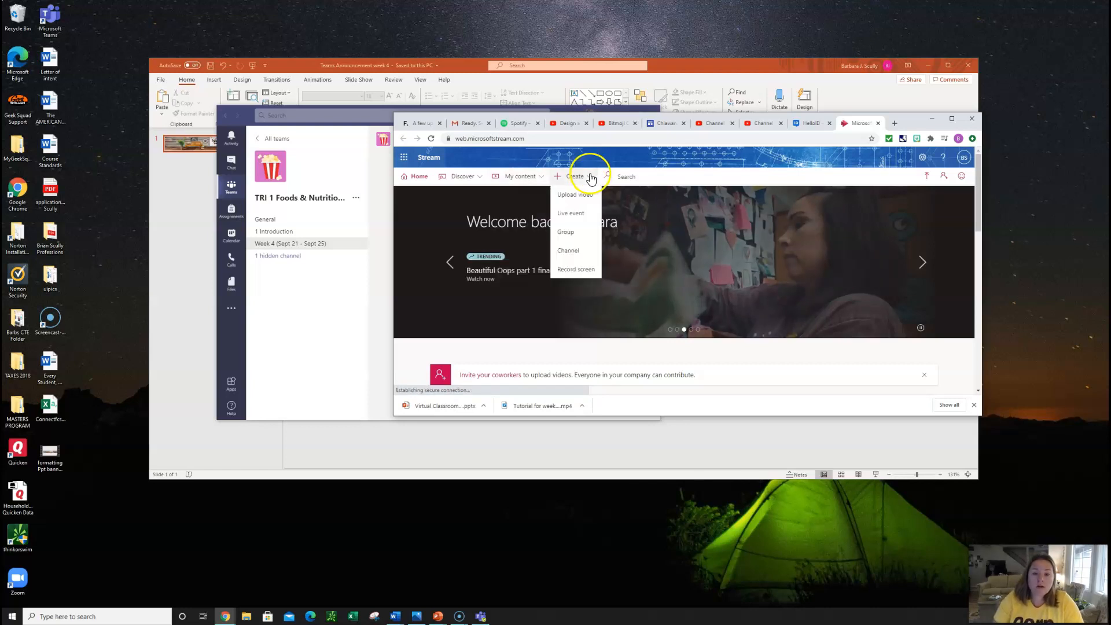
click(577, 249)
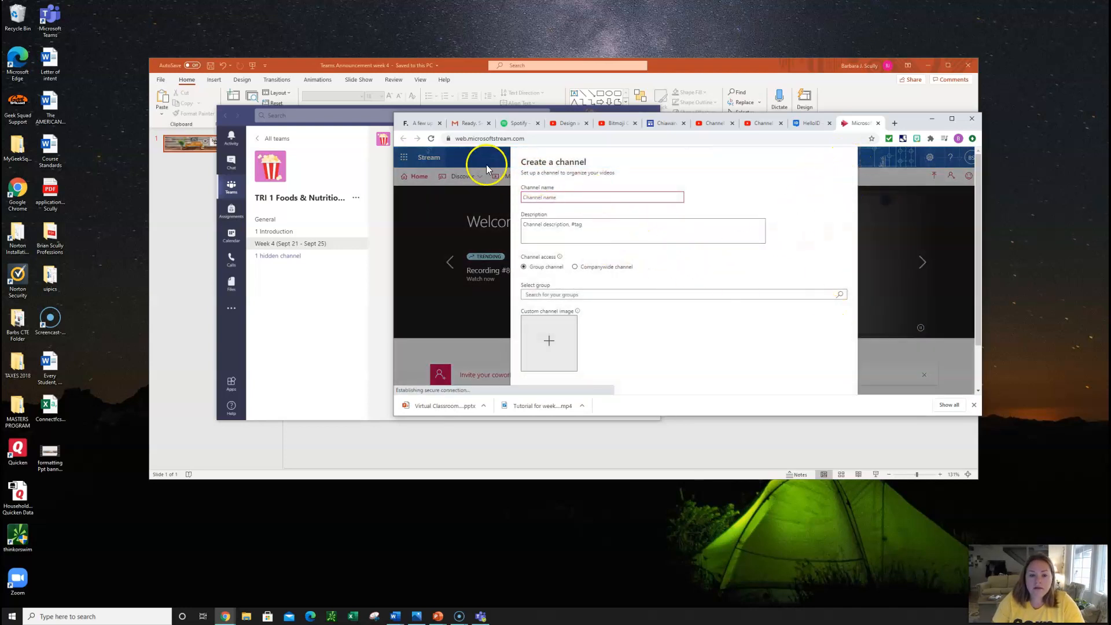
scroll(749, 243, down, 2)
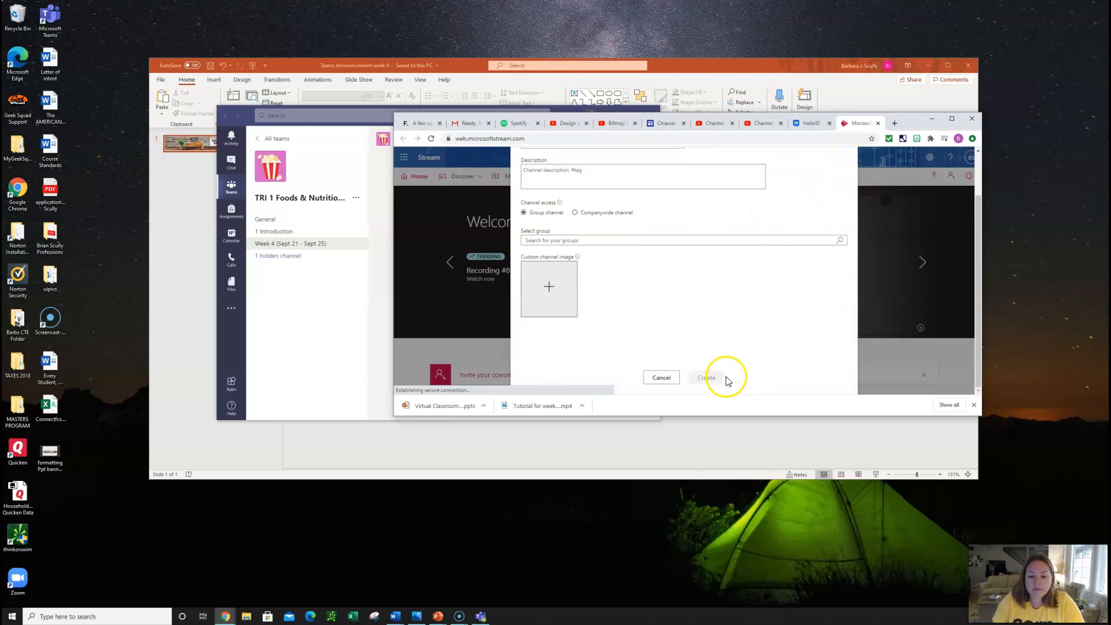
click(662, 378)
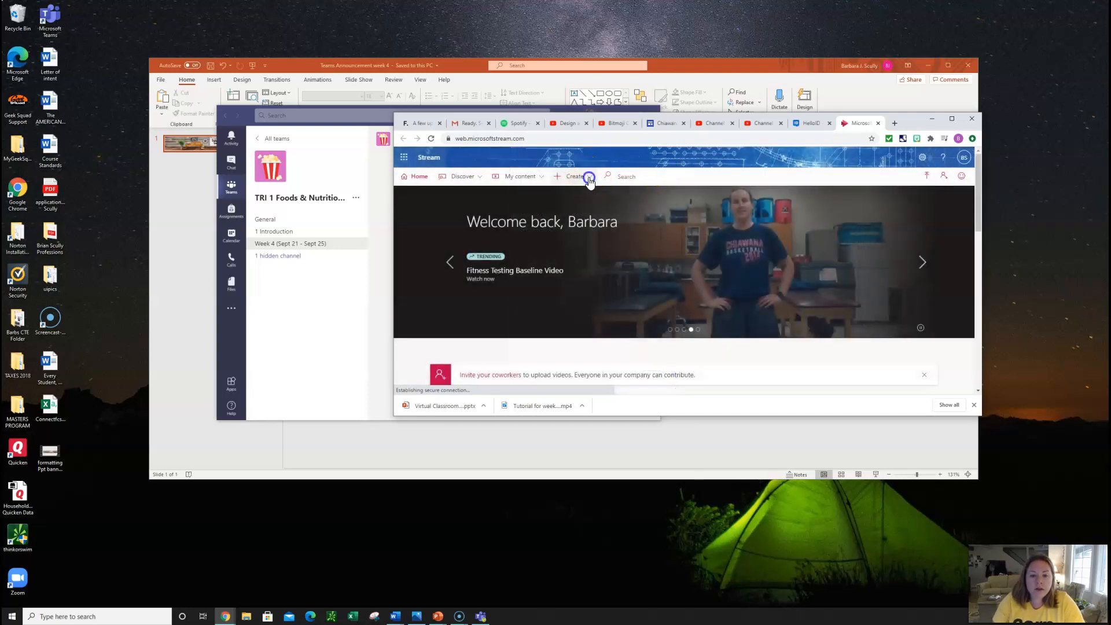
click(589, 178)
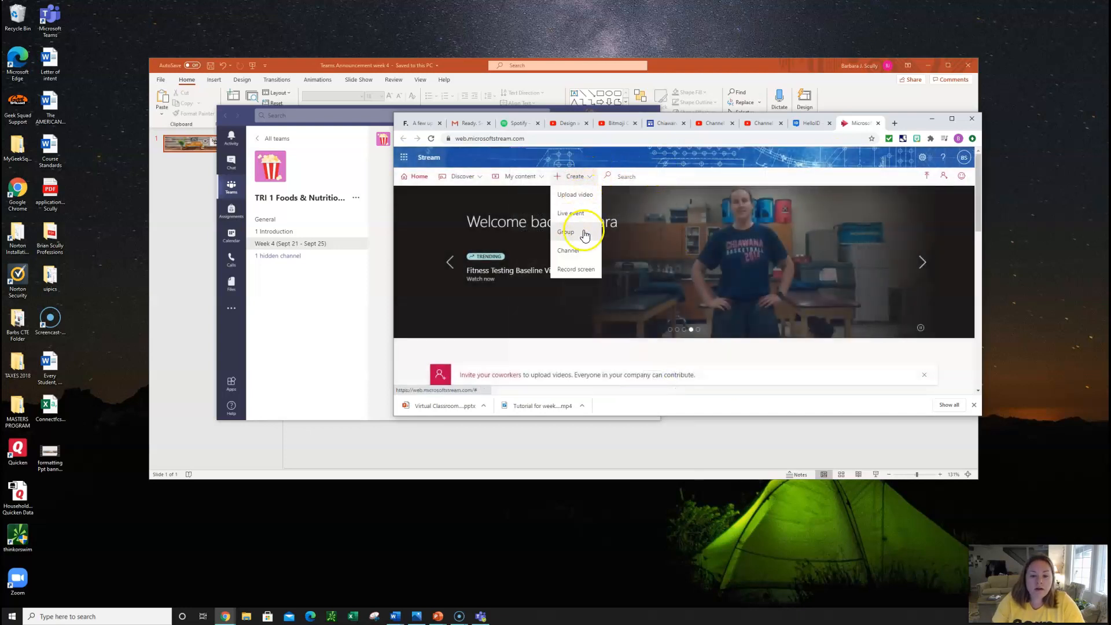
Open the list of your own videos in Stream and look through it for the tutorial video.
click(537, 179)
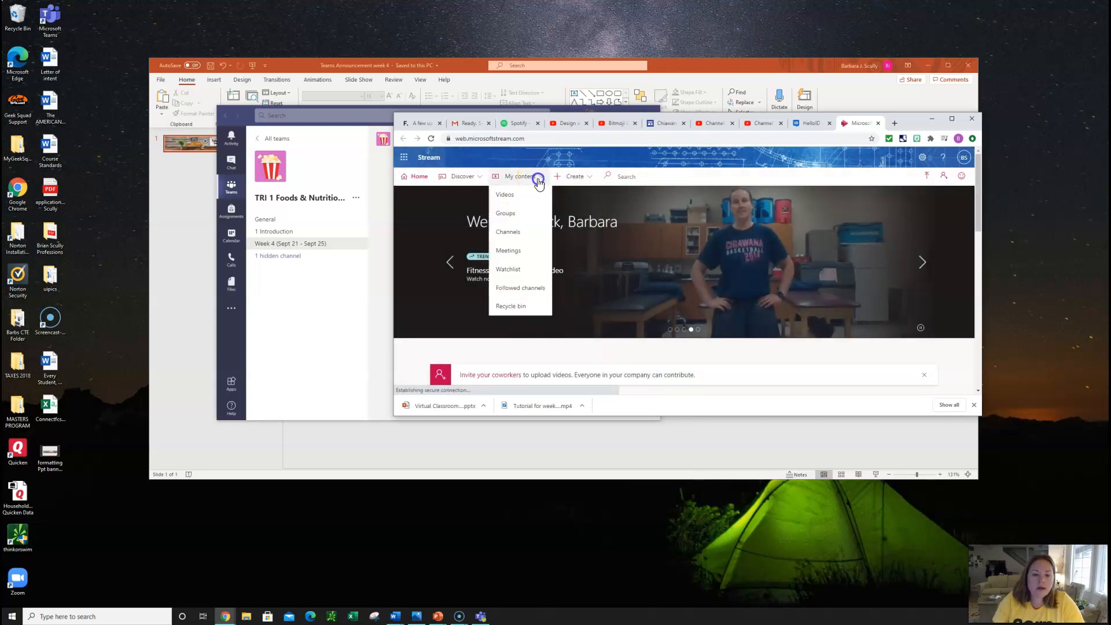
click(509, 194)
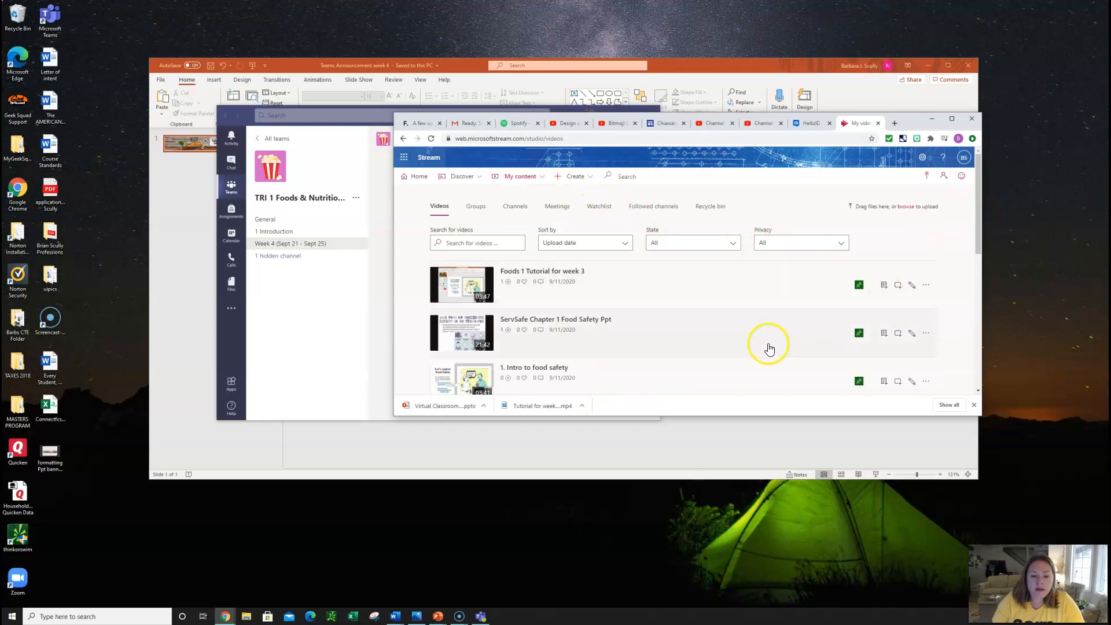
scroll(533, 318, down, 5)
scroll(546, 323, up, 3)
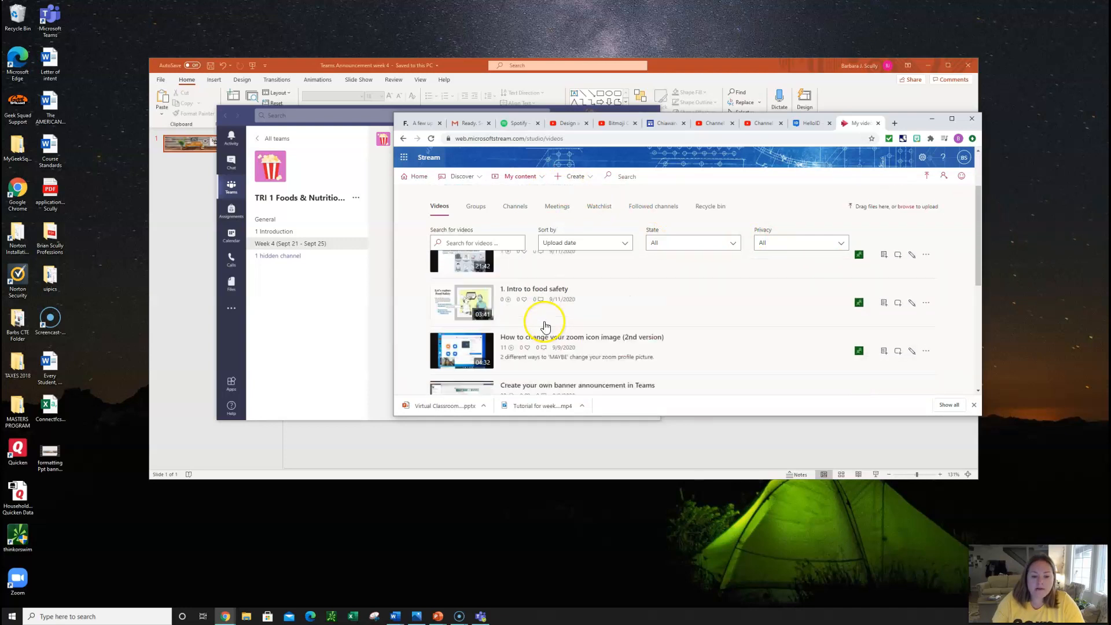
scroll(545, 325, up, 3)
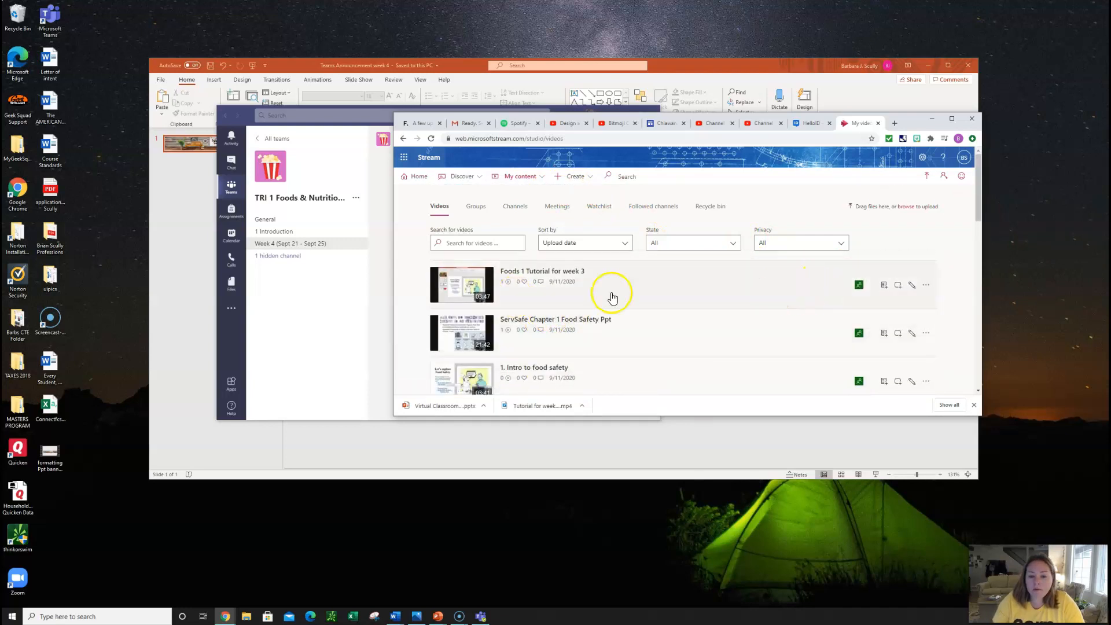
Copy the direct sharing link of the "Foods 1 Tutorial for week 3" video.
click(929, 285)
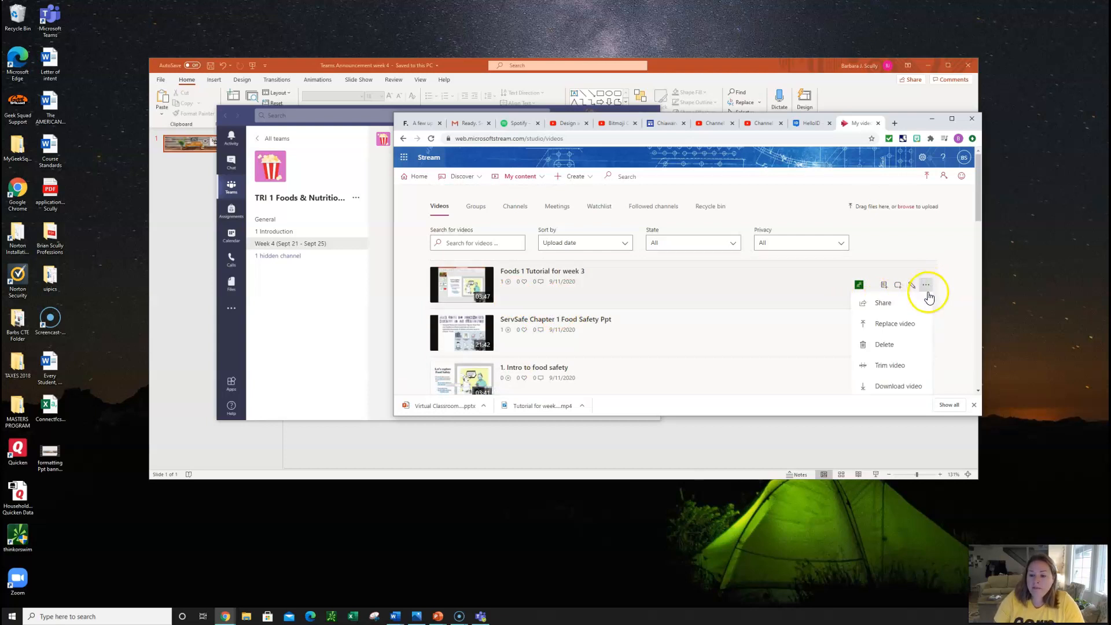
click(891, 303)
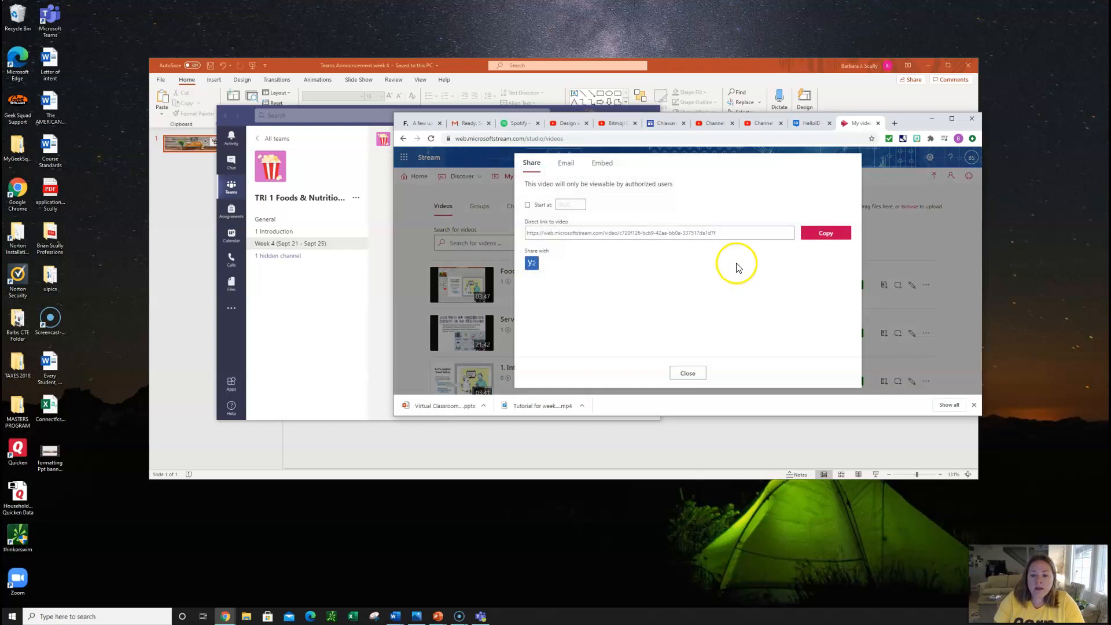
click(842, 236)
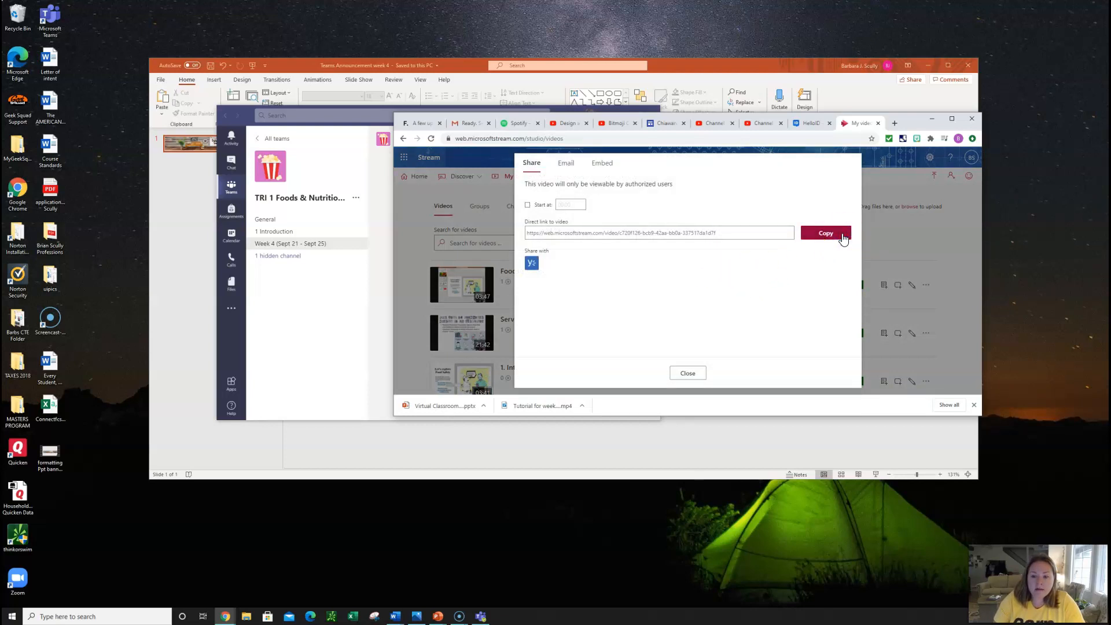
Switch back to Teams and link the CLICK HERE text in the announcement to the copied Stream video address.
click(360, 306)
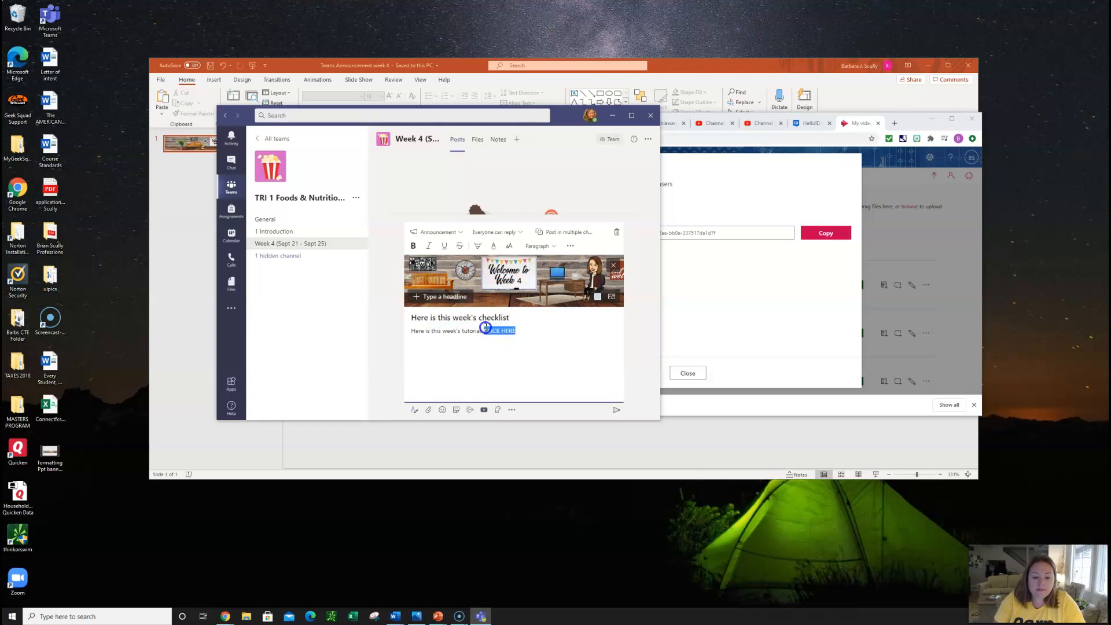
click(631, 115)
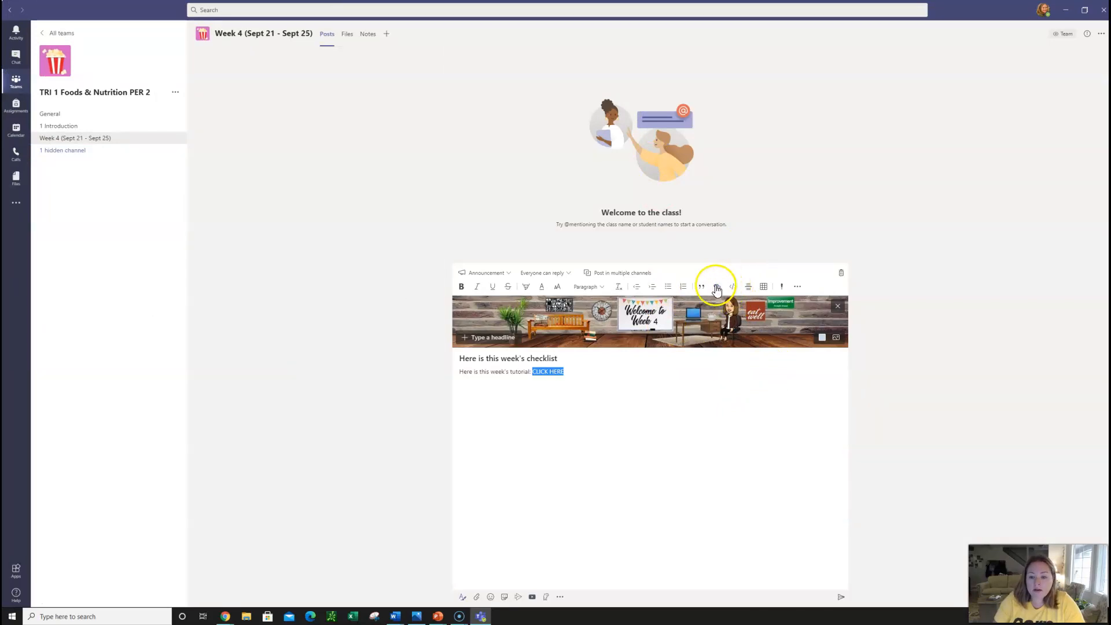
click(717, 288)
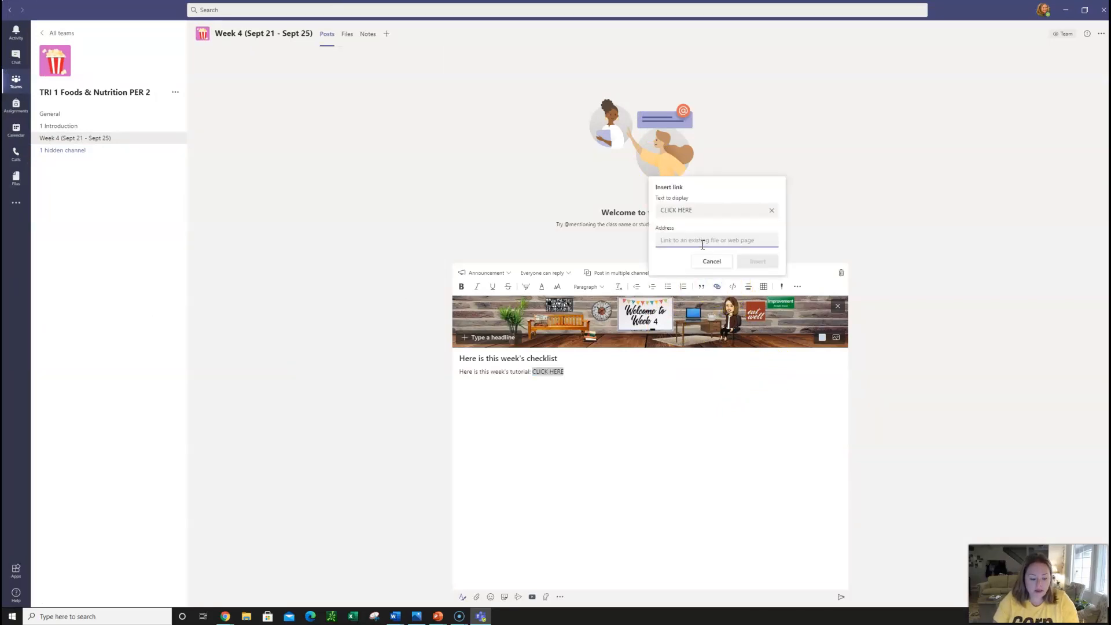
key(ctrl+v)
click(727, 267)
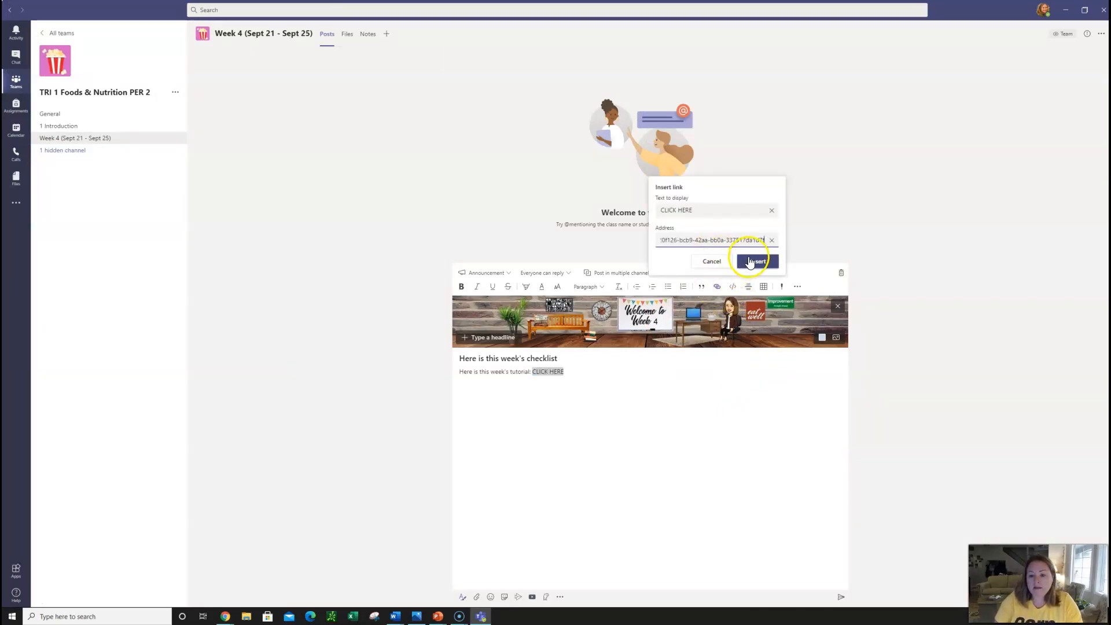
click(747, 258)
Make the CLICK HERE link bold and remove the Microsoft Stream preview card from the announcement.
drag(534, 373, 564, 371)
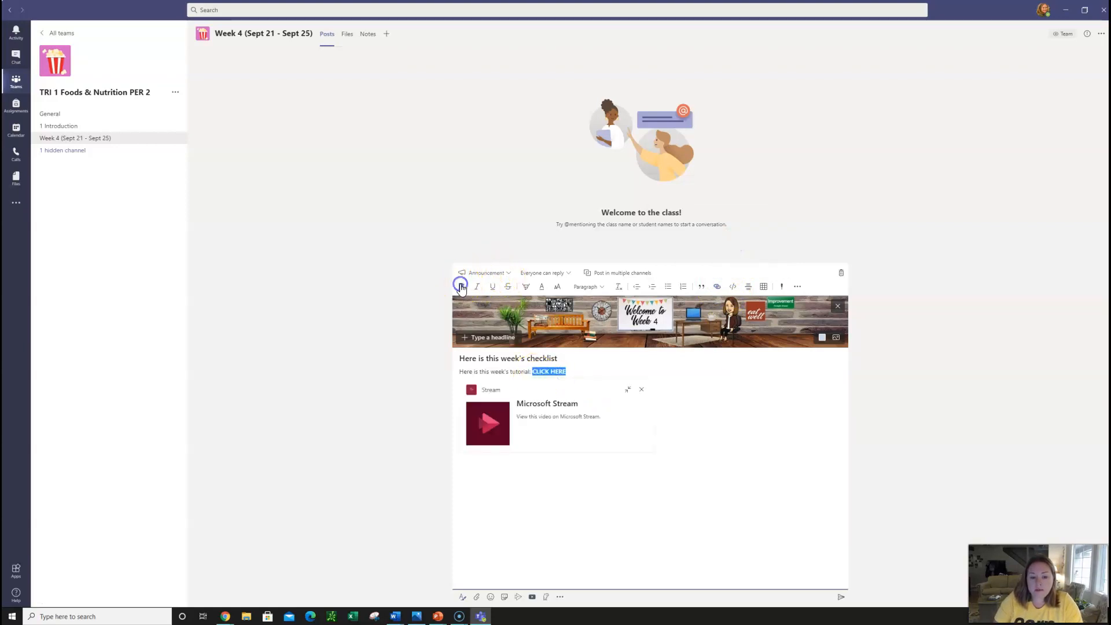
click(743, 428)
click(641, 388)
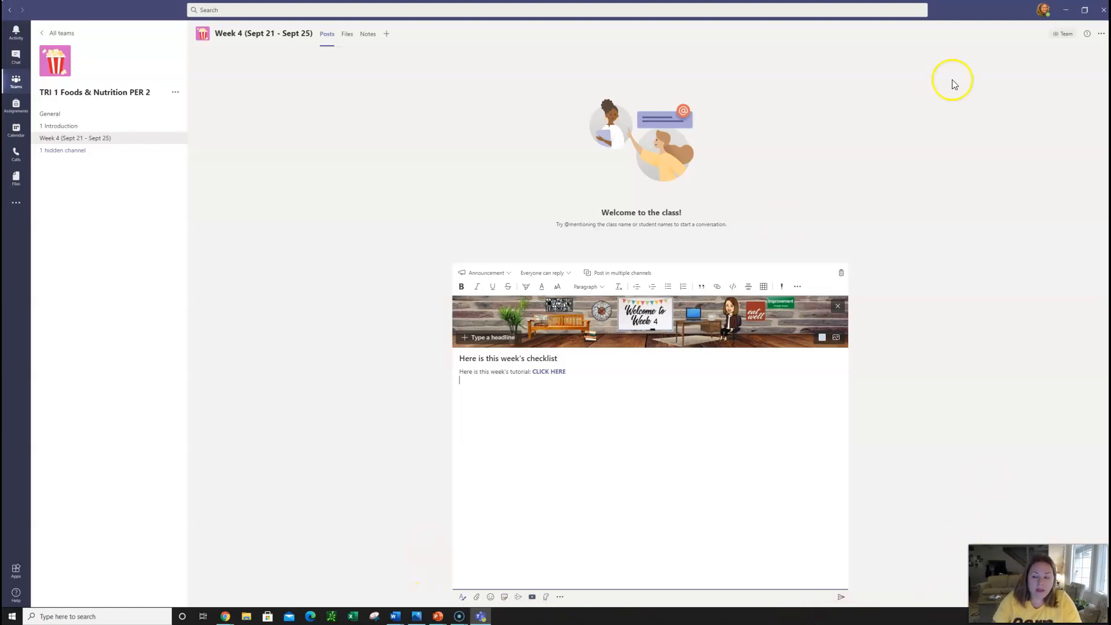
Return to Stream in Chrome, close the sharing dialog, open the "Foods 1 Tutorial for week 3" video and pause it.
click(1086, 11)
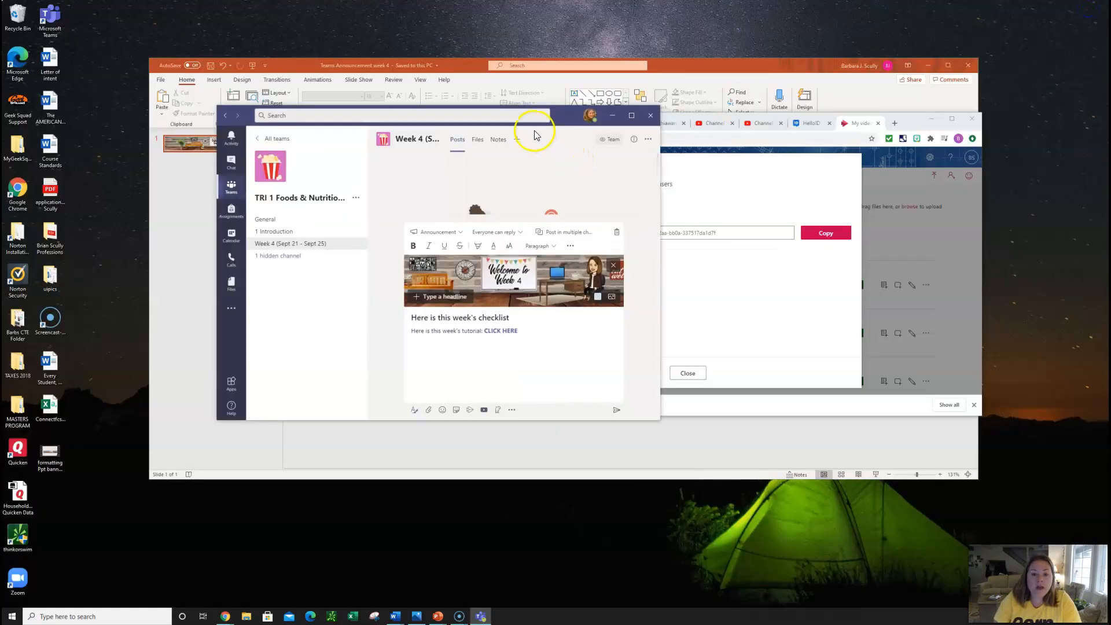
drag(569, 120, 520, 135)
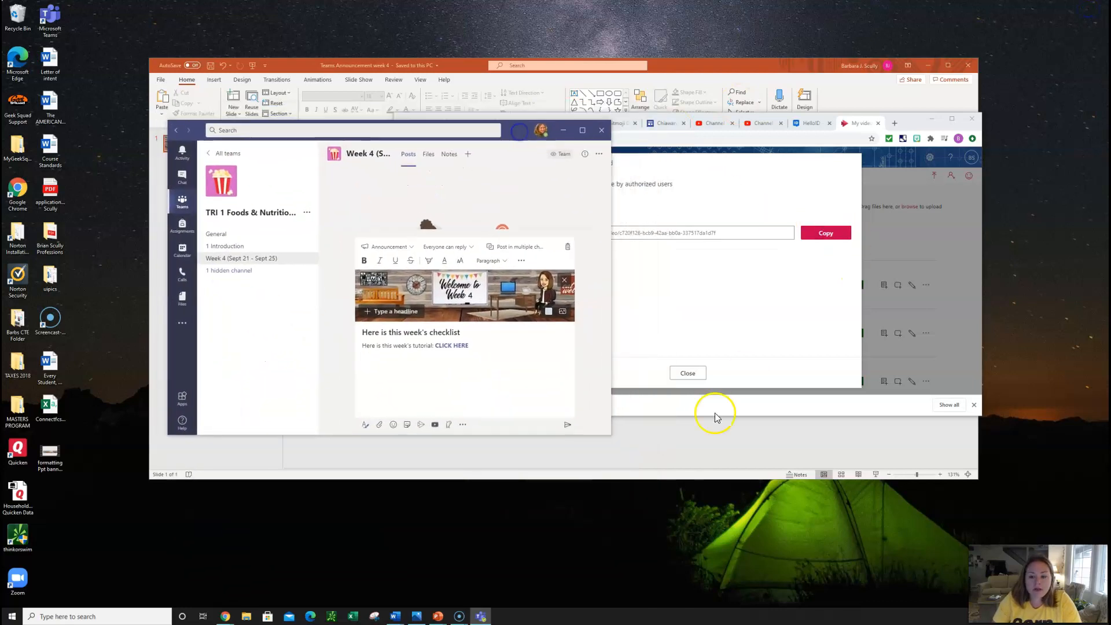
click(688, 373)
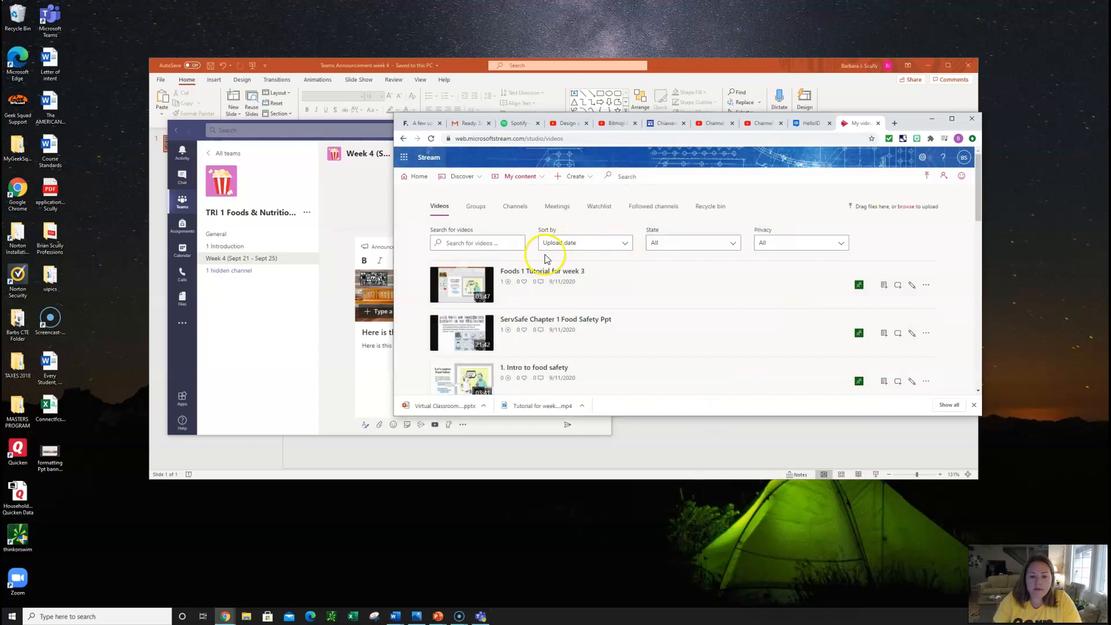
click(555, 272)
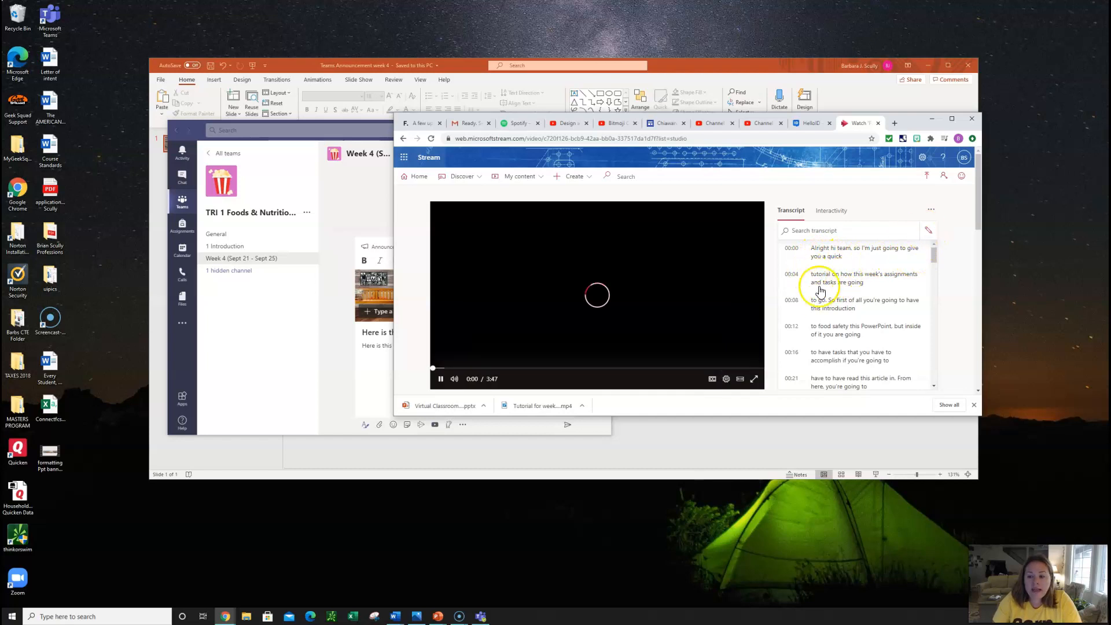
click(441, 379)
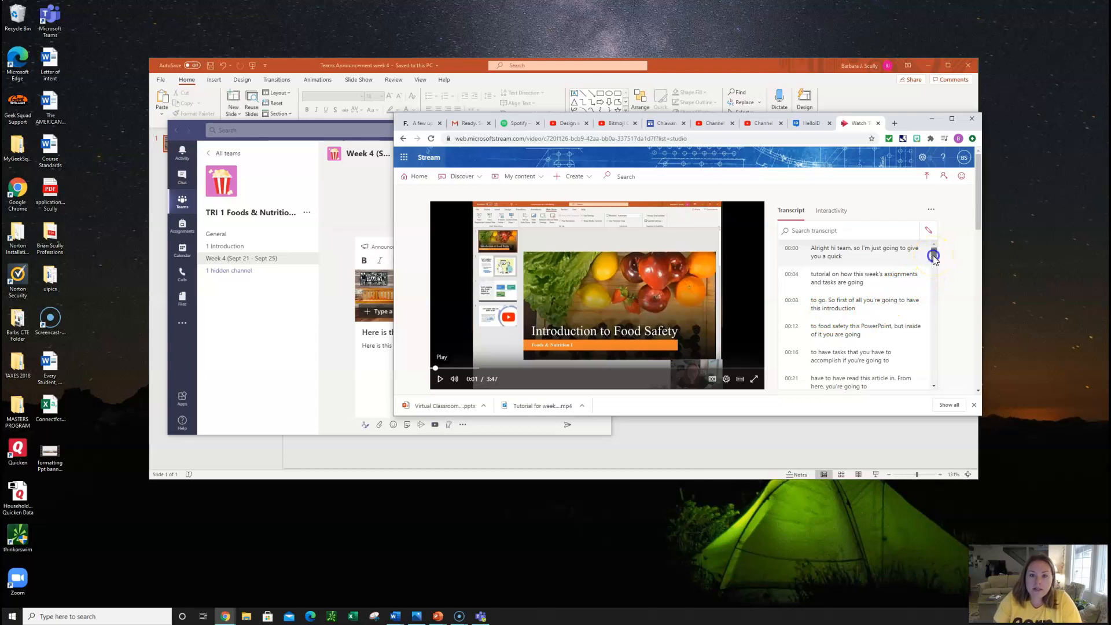
Edit the 00:04 transcript line so it ends with "tasks for this week" and save the change.
click(928, 229)
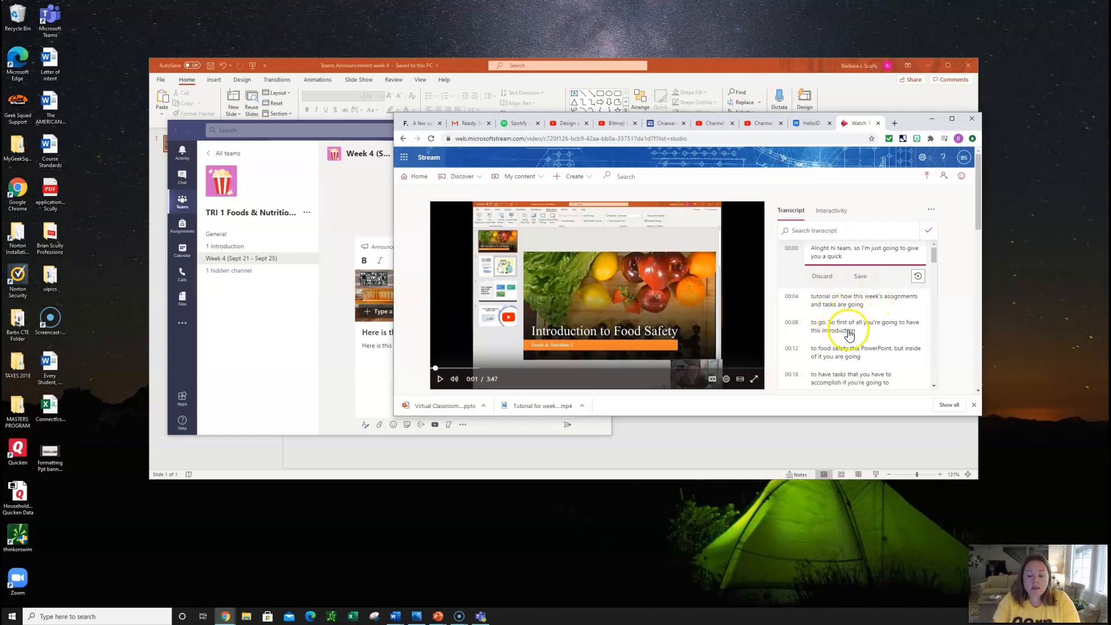
click(843, 301)
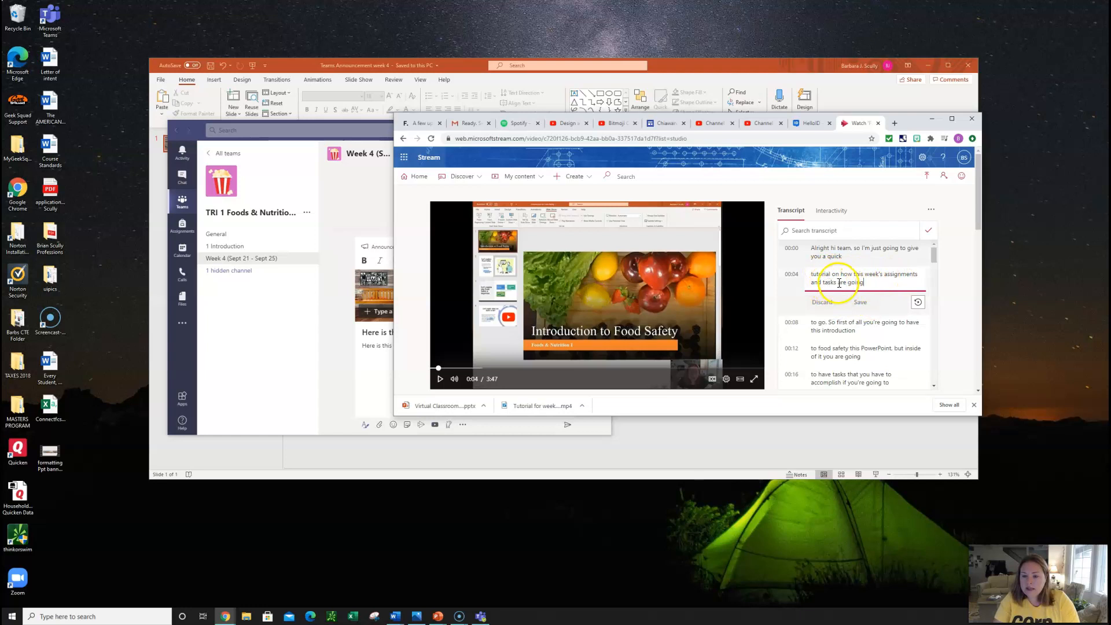
click(839, 283)
double_click(853, 283)
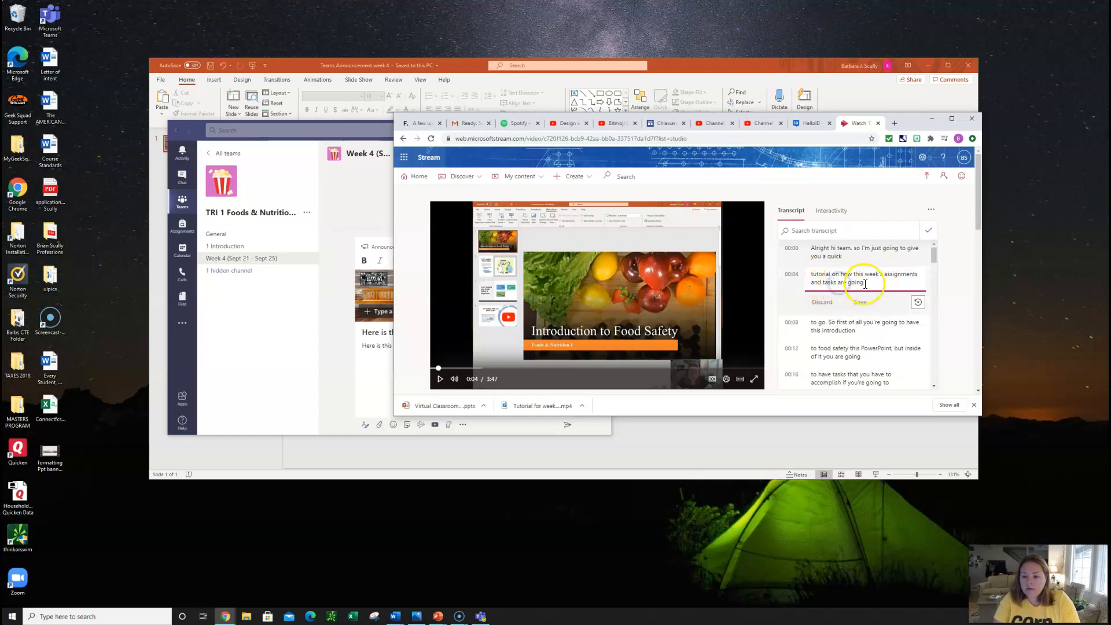
text(for this week)
click(862, 302)
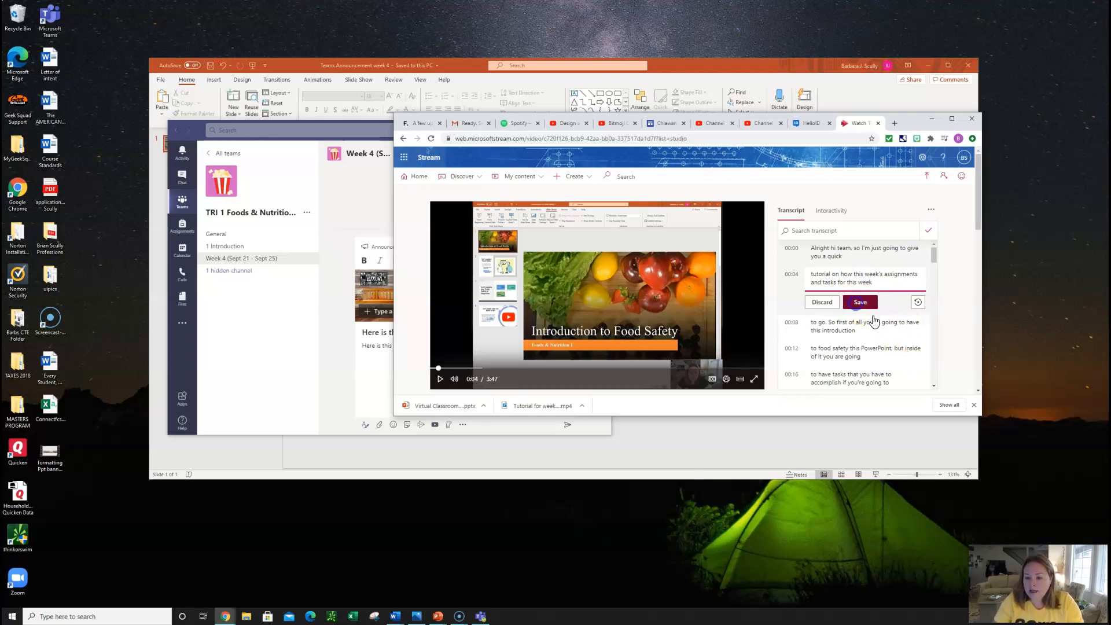
Play the video on to the 00:08 transcript line, remove "to go." from its beginning and save the change.
click(810, 334)
click(440, 378)
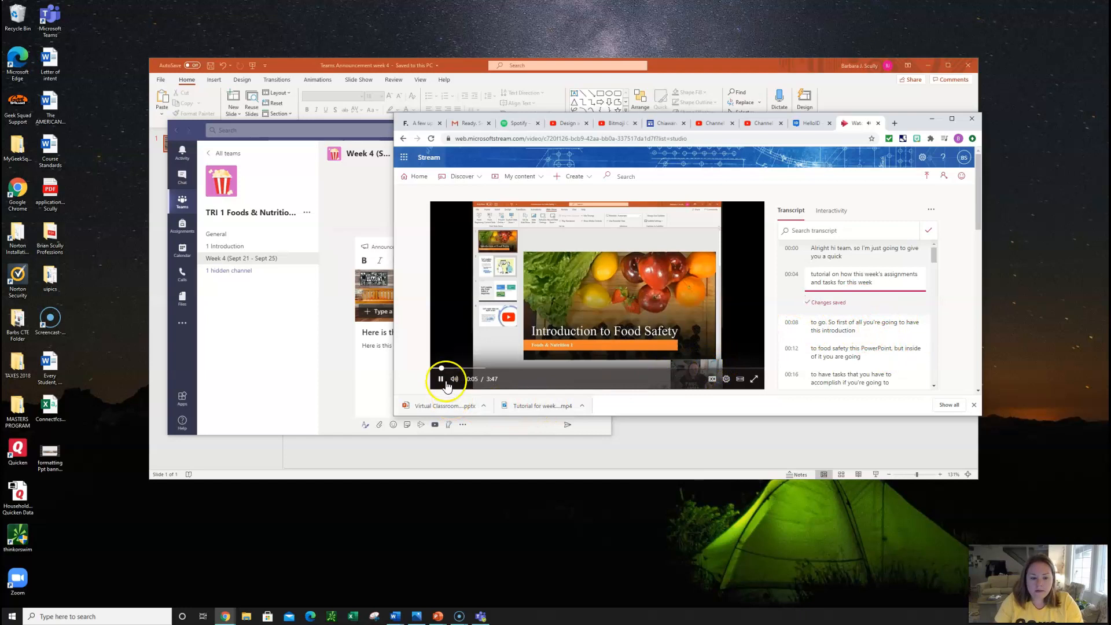
click(870, 334)
click(849, 308)
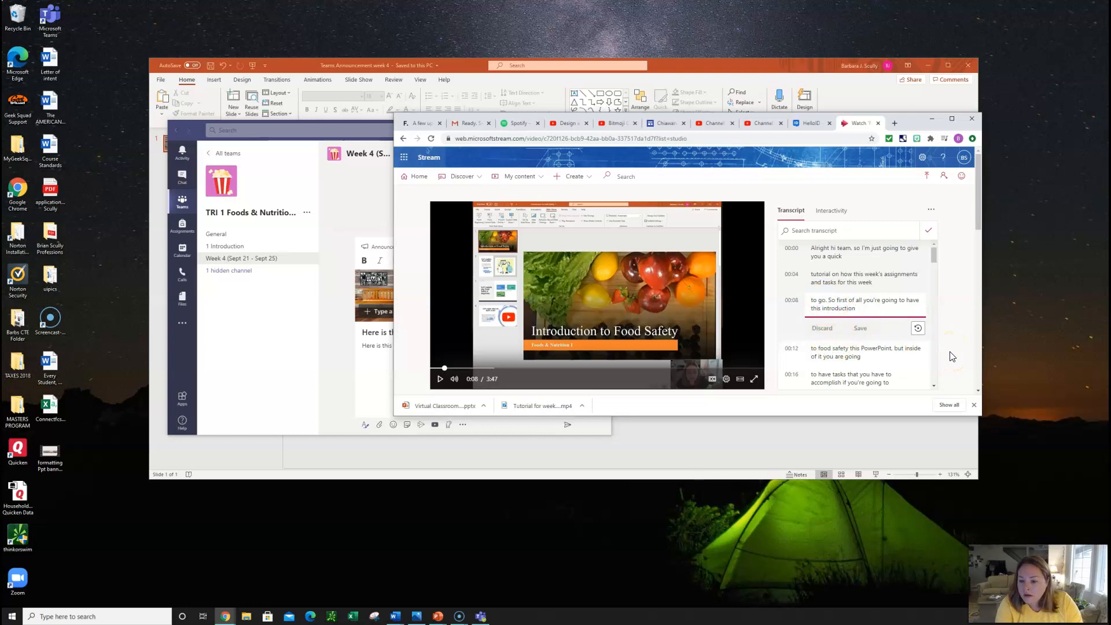
key(BackSpace)
key(BackSpace)
key(BackSpace)
key(BackSpace)
key(BackSpace)
key(BackSpace)
key(BackSpace)
click(860, 328)
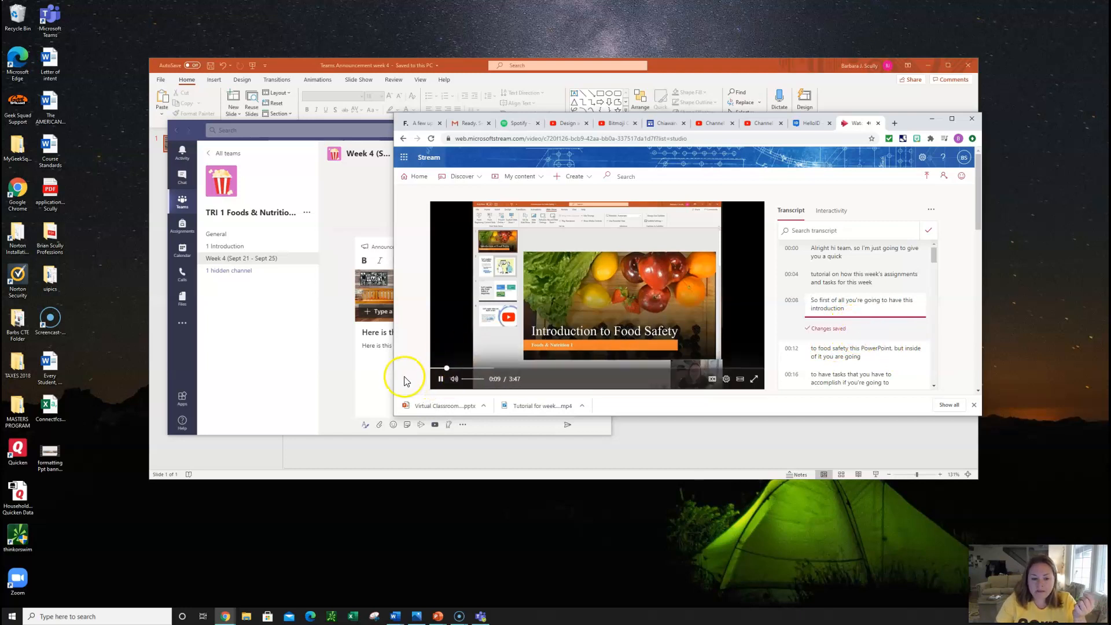
Pause the tutorial video and close its Stream page.
click(438, 379)
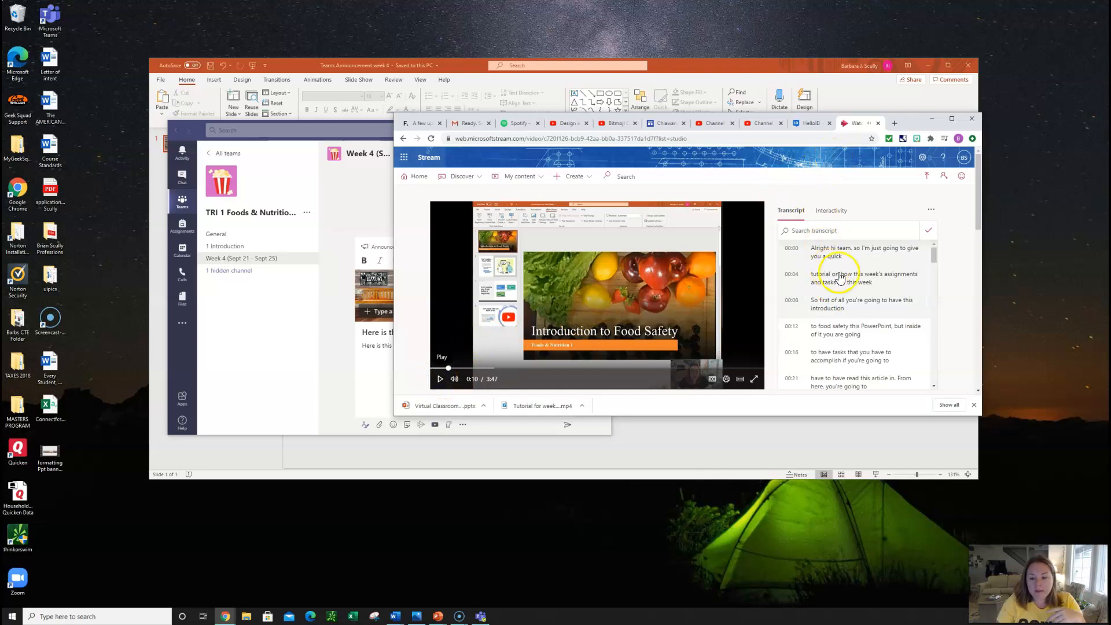
mouse_move(934, 250)
mouse_down()
mouse_move(945, 320)
mouse_move(932, 248)
mouse_up()
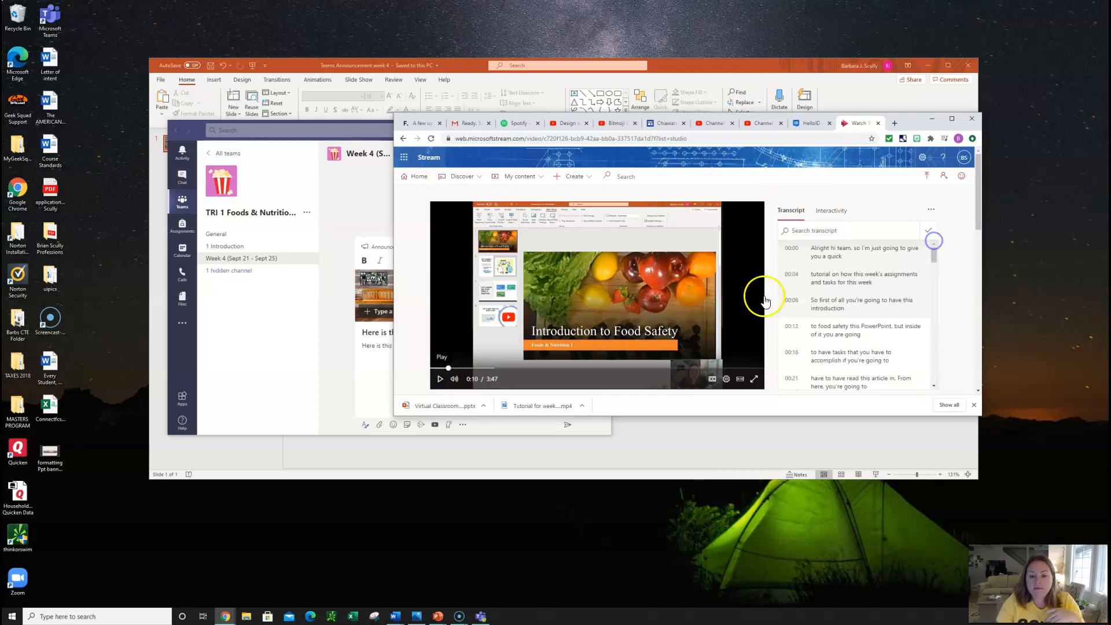
click(877, 125)
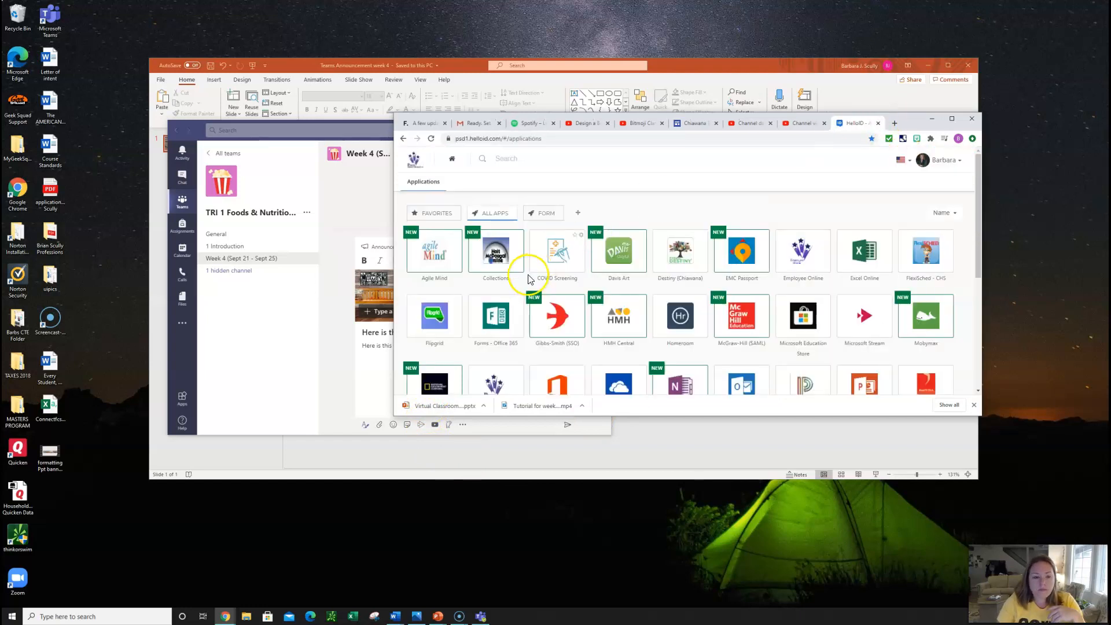
Bring the Teams window to the front, enlarge it to show the whole announcement and reposition it on the desktop.
click(279, 338)
drag(520, 129, 703, 109)
drag(797, 412, 1008, 482)
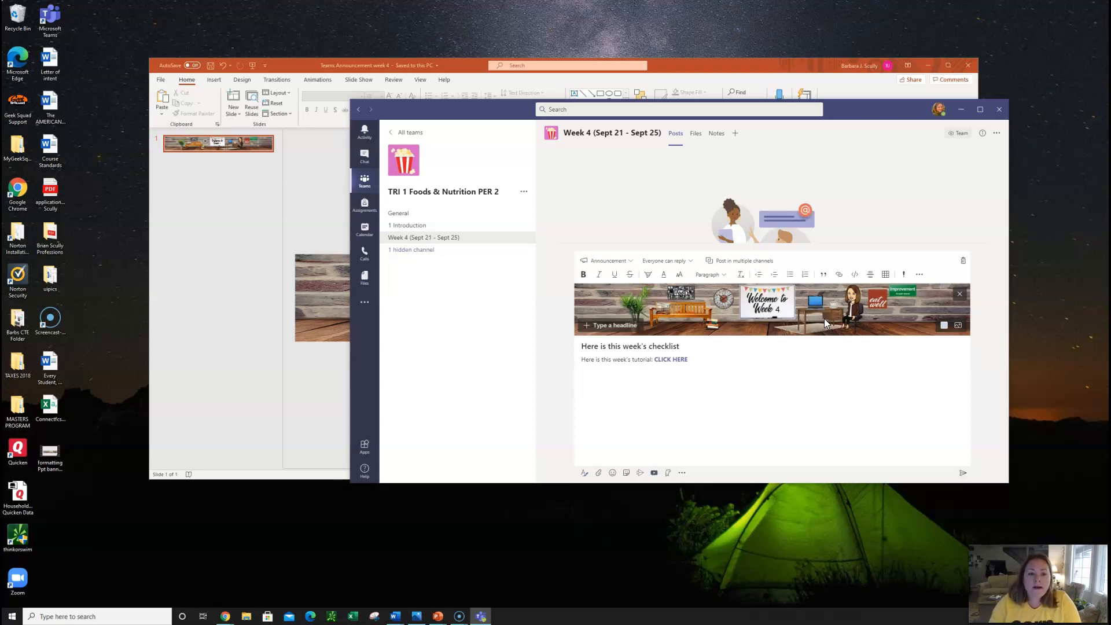
click(741, 351)
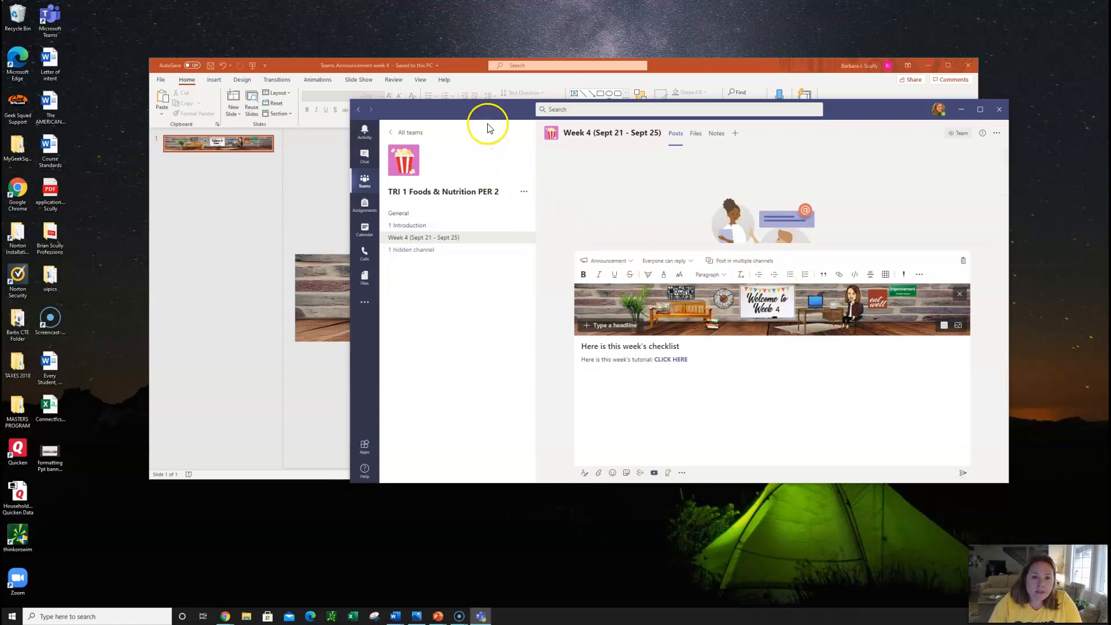
click(516, 113)
drag(517, 114, 460, 97)
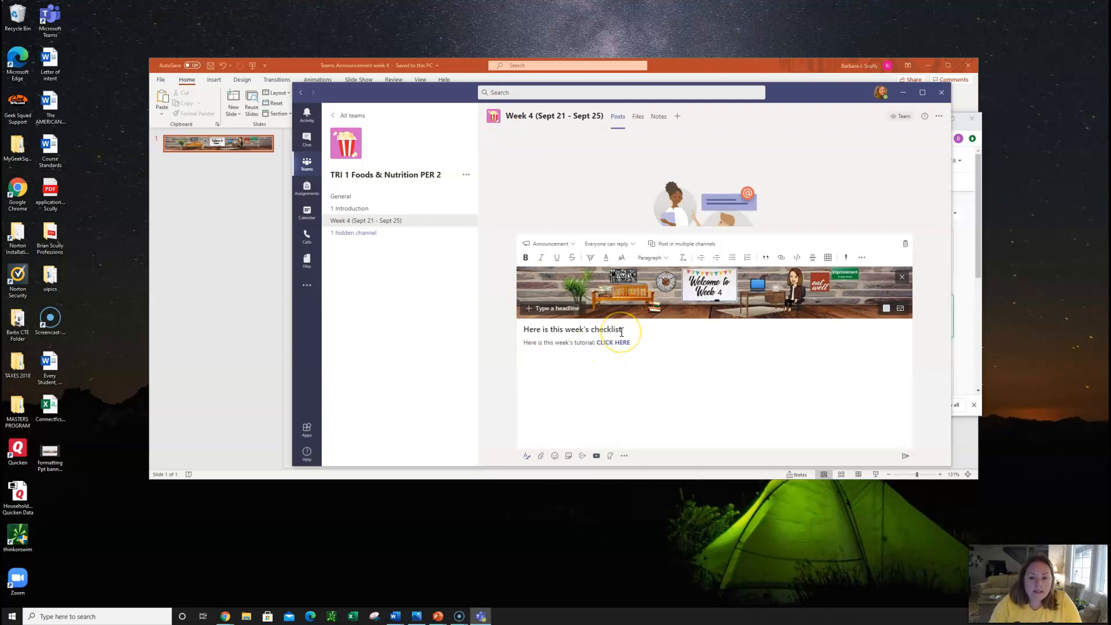
Turn the tutorial line into a bullet point, post the announcement and open its message options.
click(524, 343)
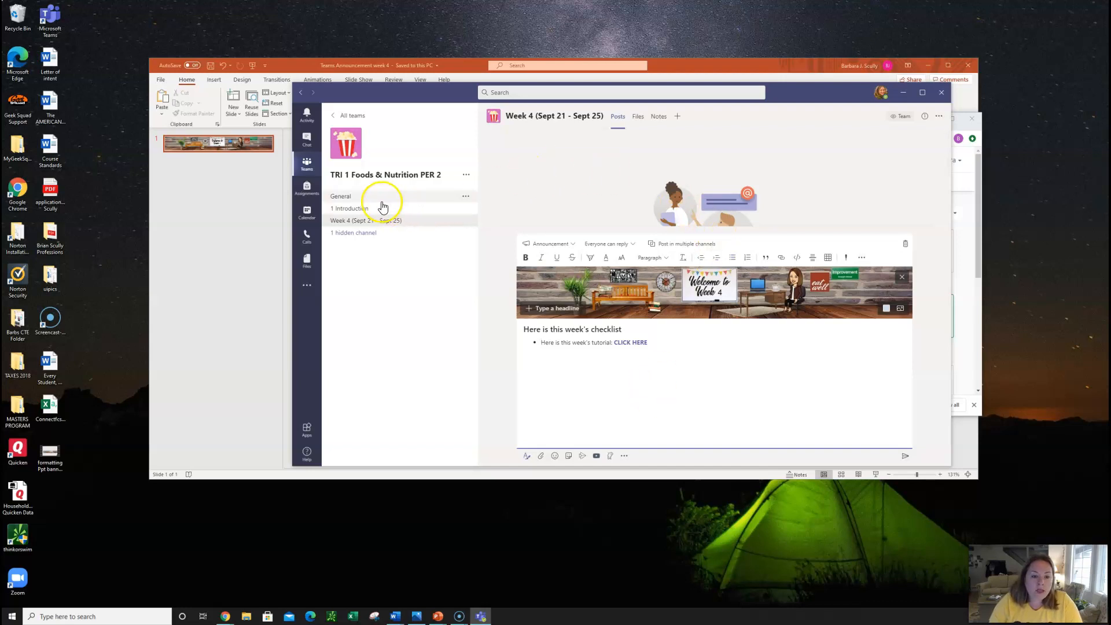
click(906, 457)
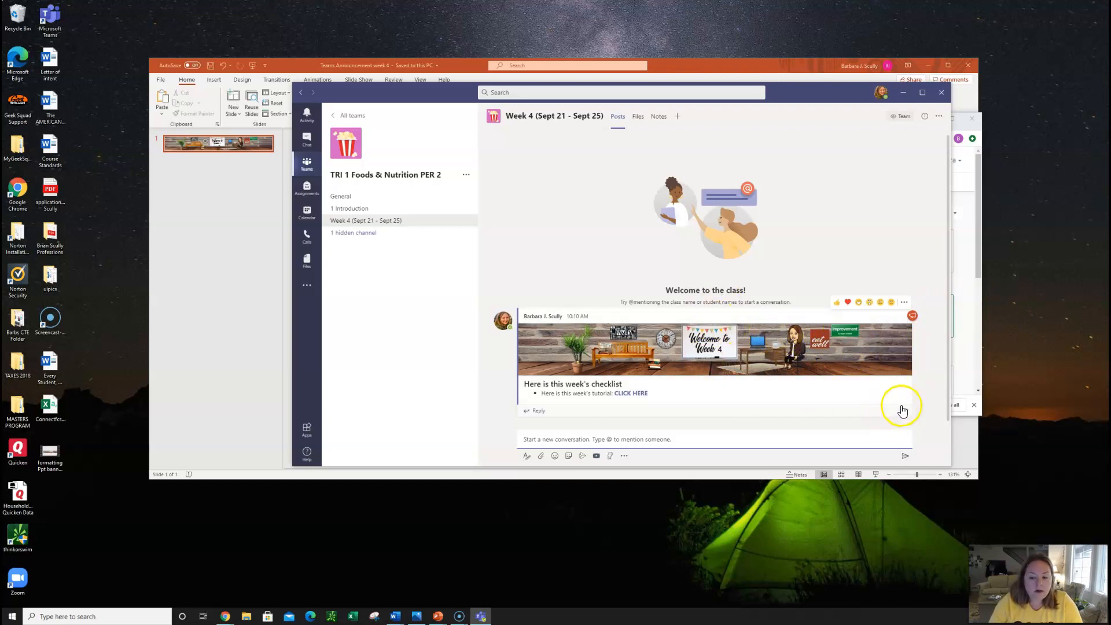
click(904, 301)
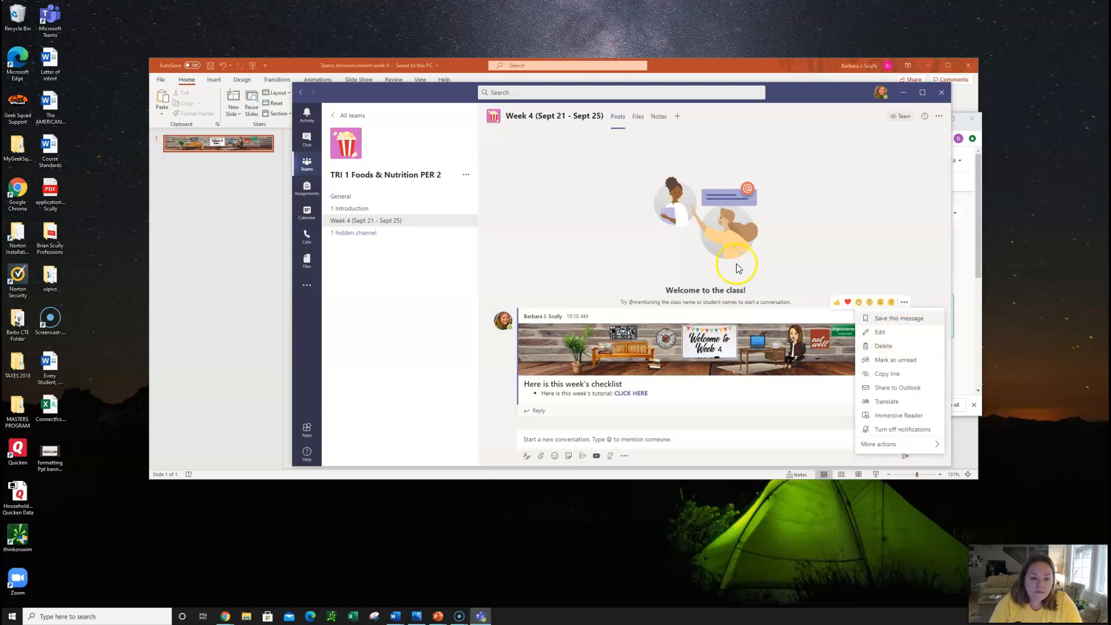
Open the General channel's assignments and start creating an assignment from an existing one.
click(370, 199)
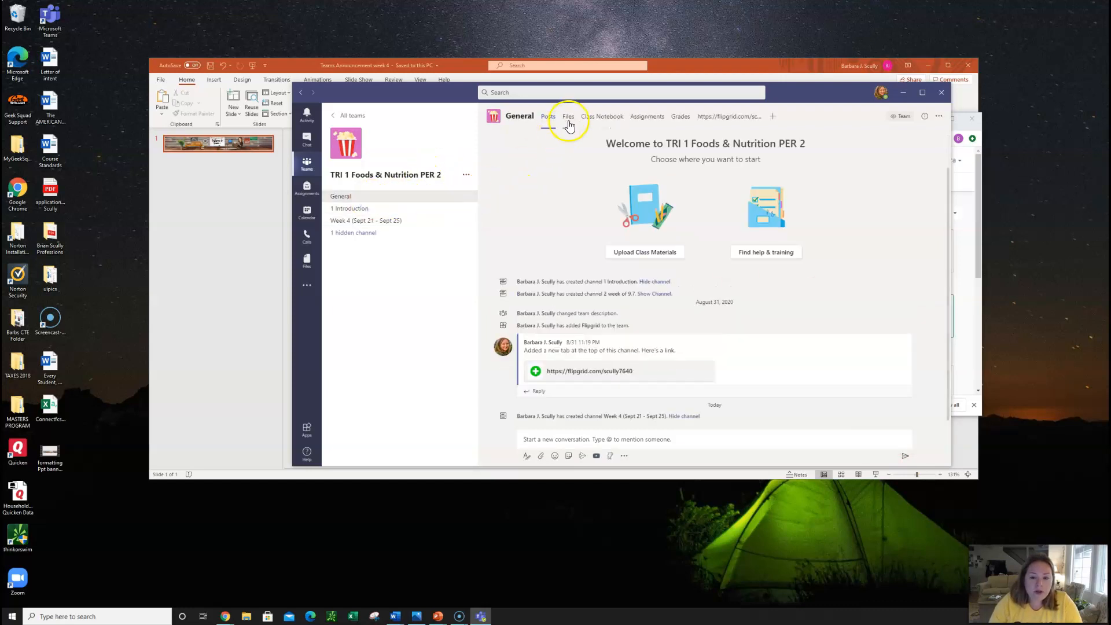
click(645, 120)
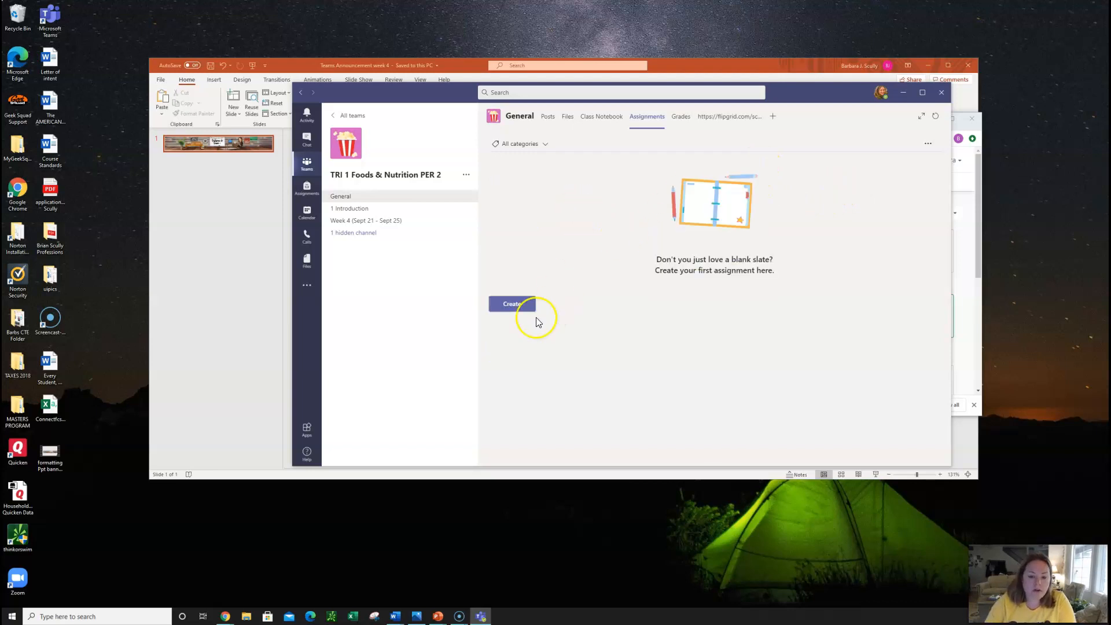
click(509, 303)
click(529, 289)
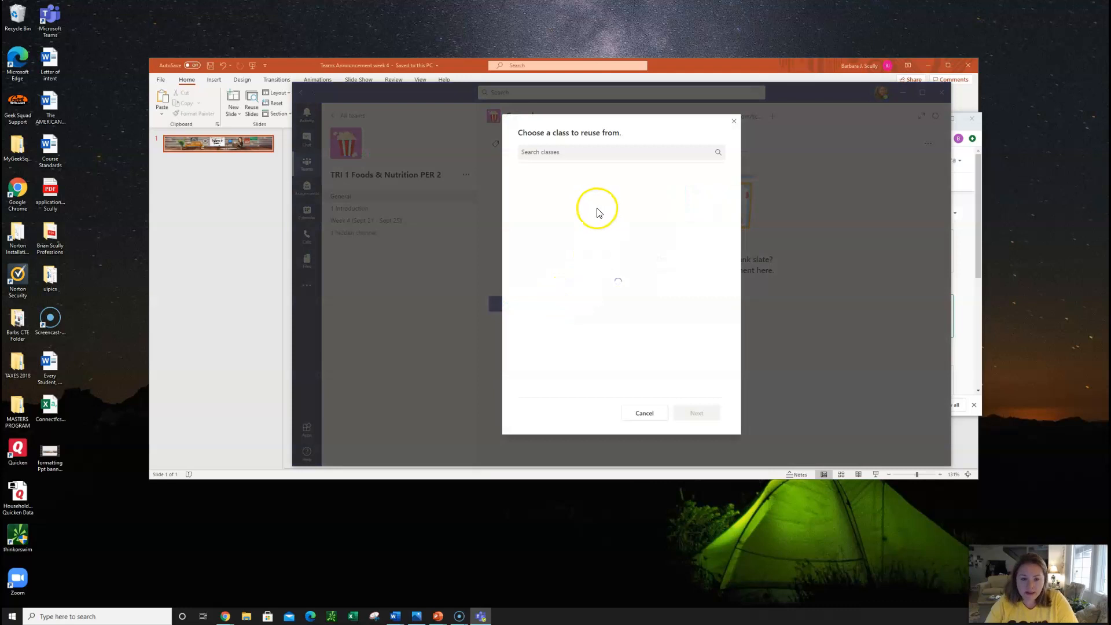
Try to reuse an assignment from the TRI 1 Foods & Nutrition PER 2 class.
scroll(613, 347, down, 3)
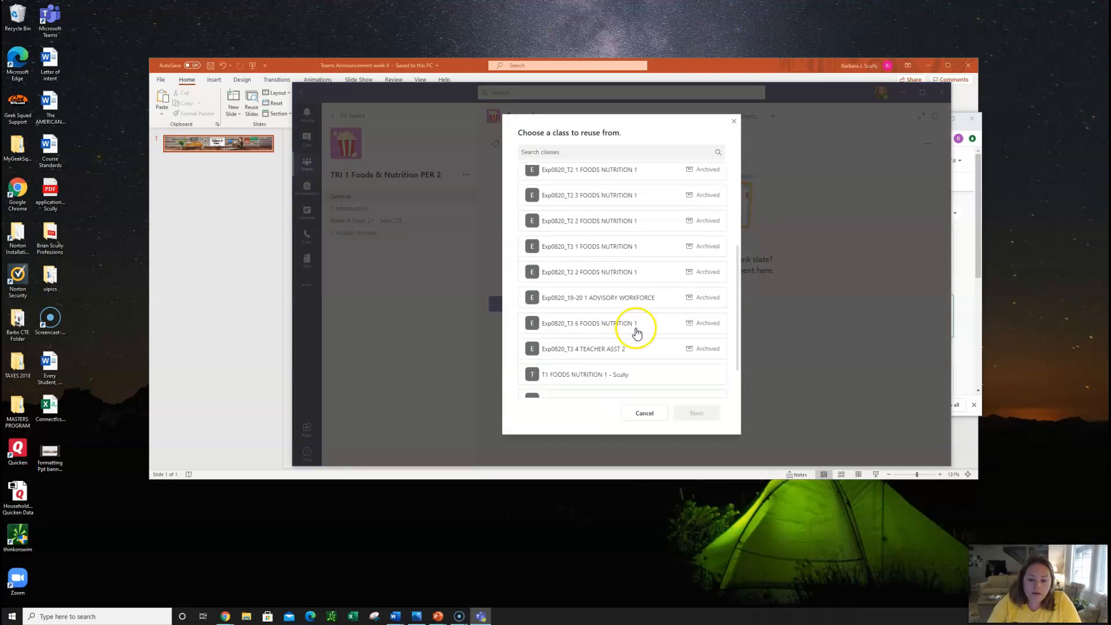
click(604, 380)
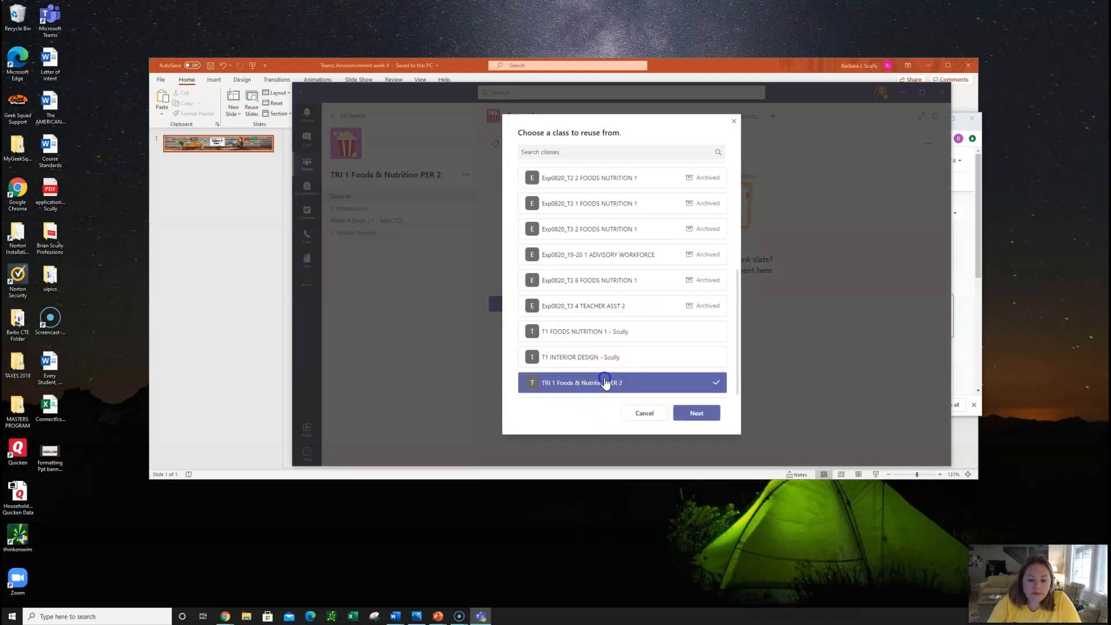
click(701, 415)
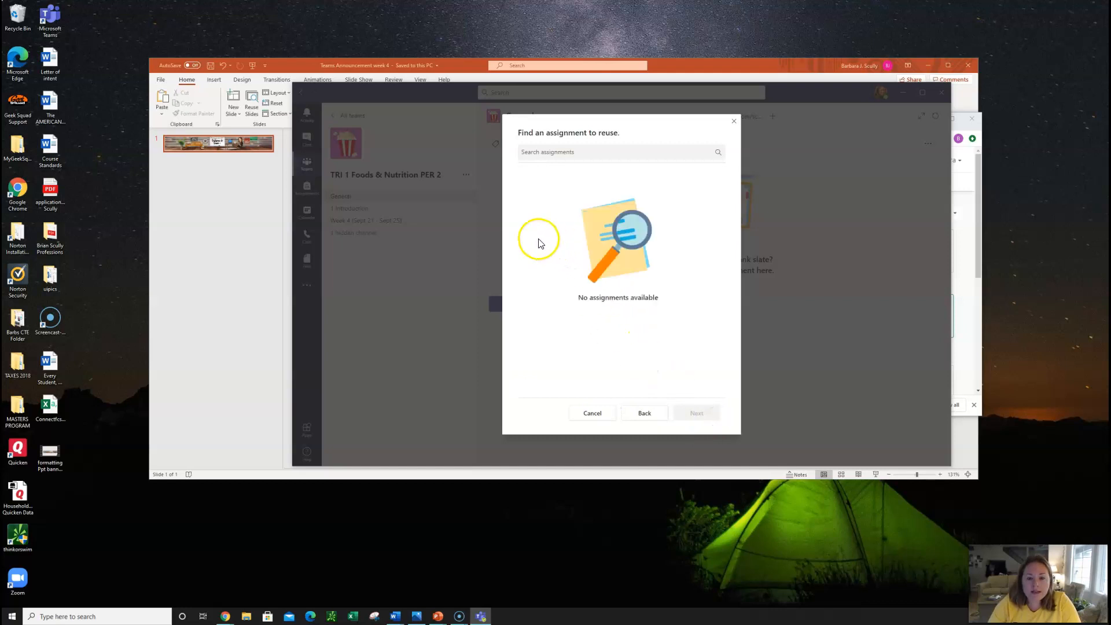
click(640, 414)
Choose the T1 FOODS NUTRITION 1 class as the source and continue to its reusable assignments.
click(578, 315)
scroll(602, 306, down, 5)
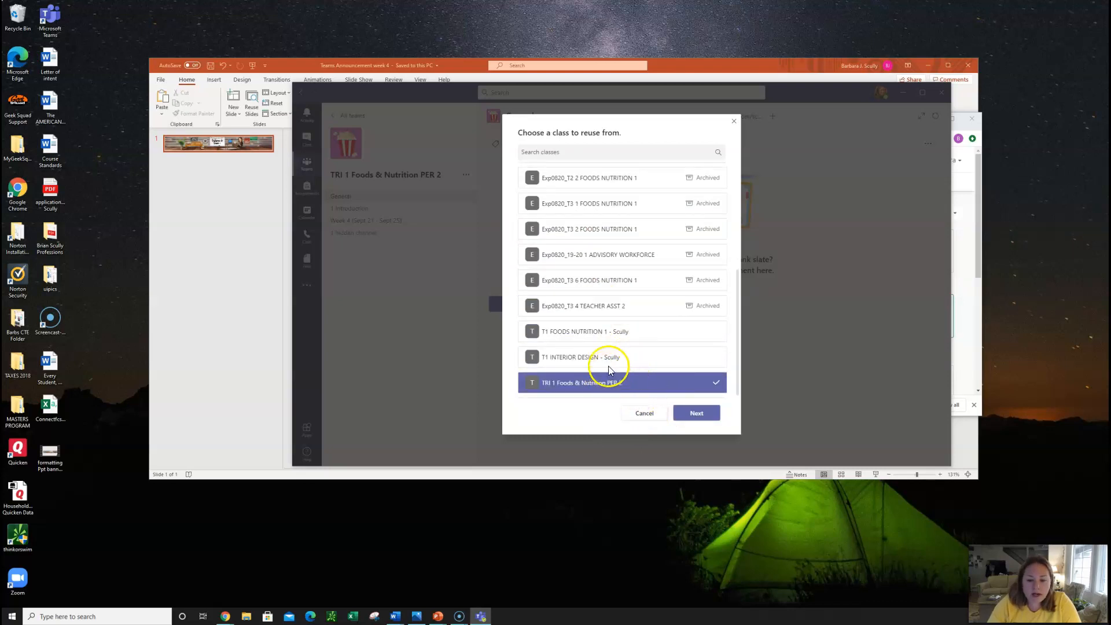
click(610, 339)
click(709, 414)
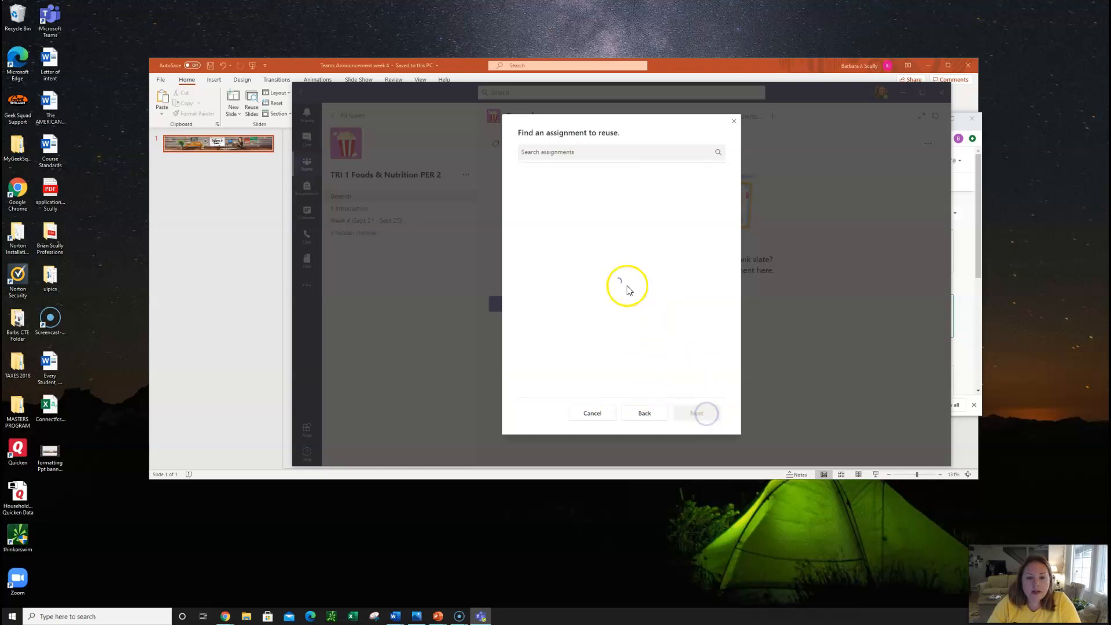
Reuse the ServeSafe Chapter 1 Notes assignment and set its due date to Fri, Sep 18, 2020.
click(603, 206)
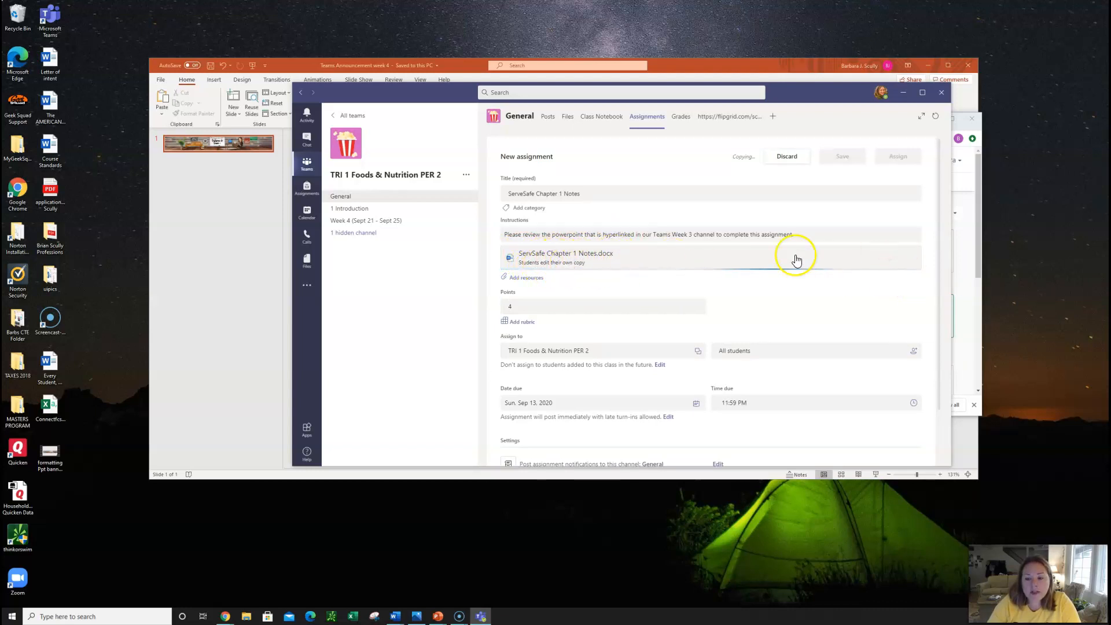
scroll(618, 303, down, 1)
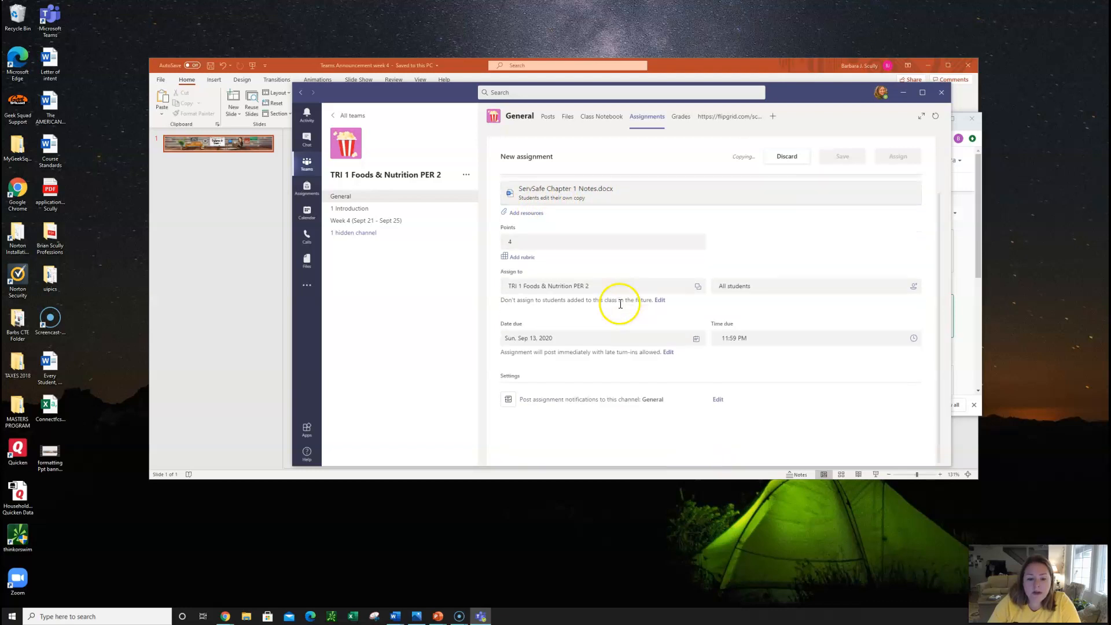
click(694, 341)
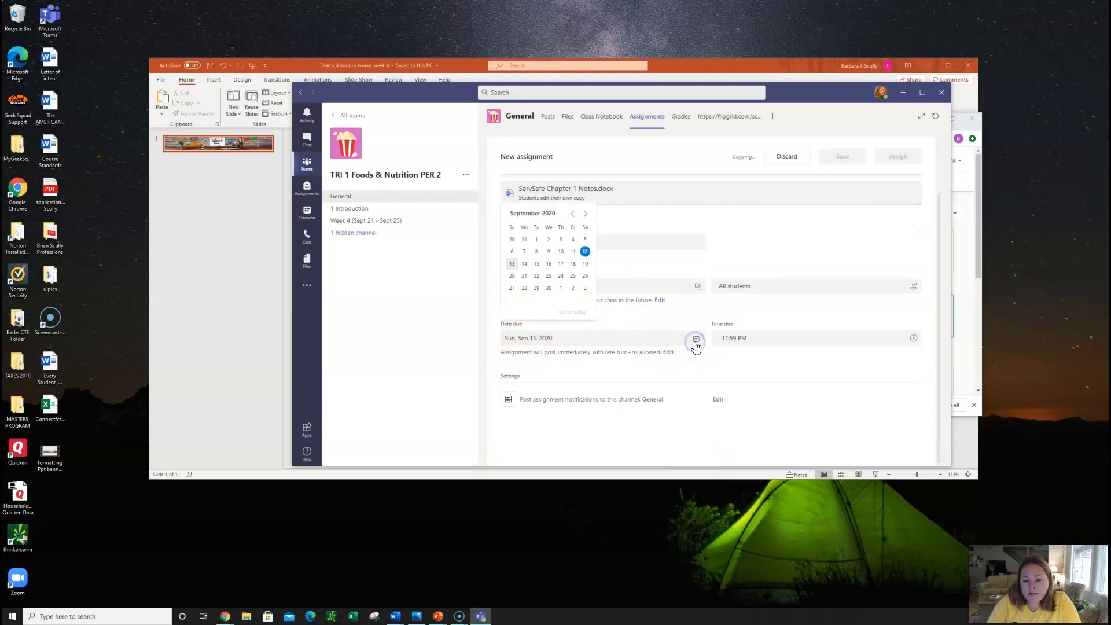
click(573, 265)
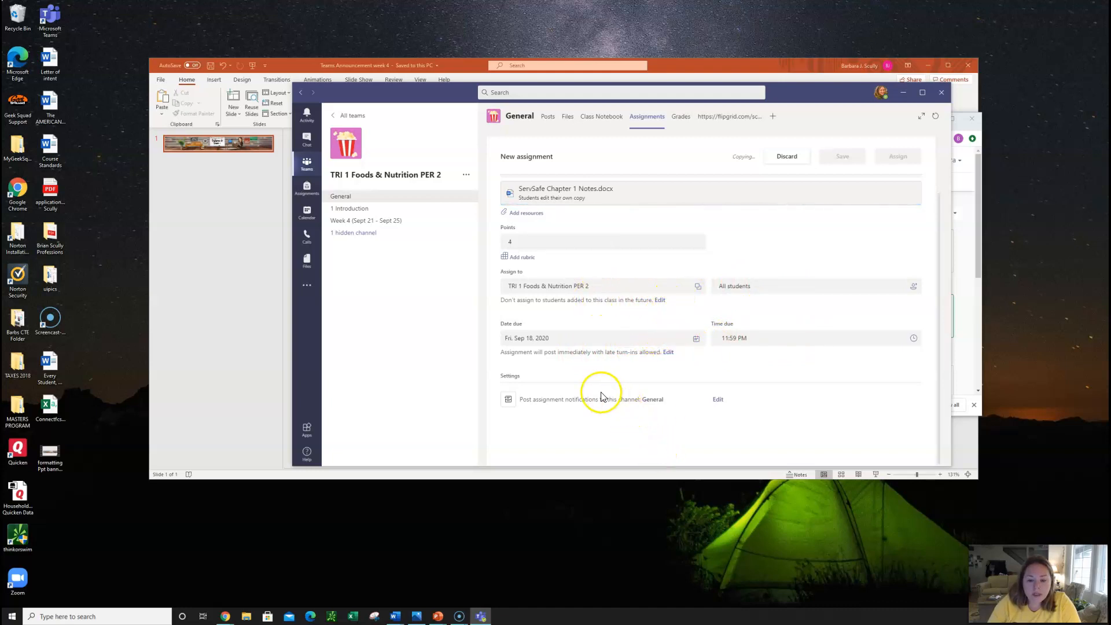
scroll(650, 347, up, 2)
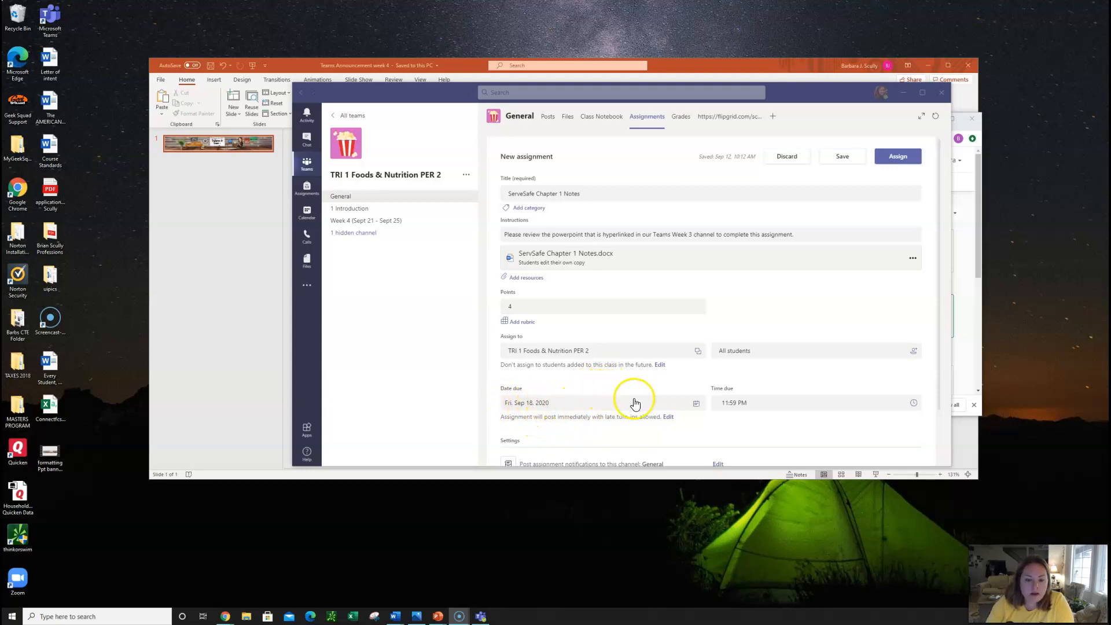
Change the new assignment's due date to Fri, Sep 25, 2020.
click(696, 403)
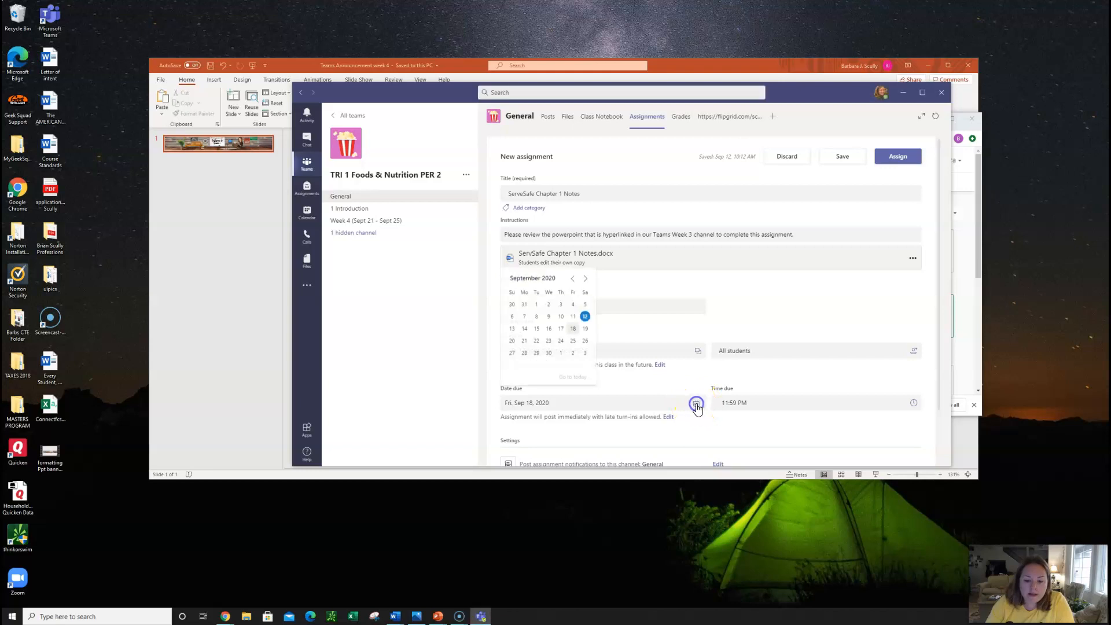
click(572, 340)
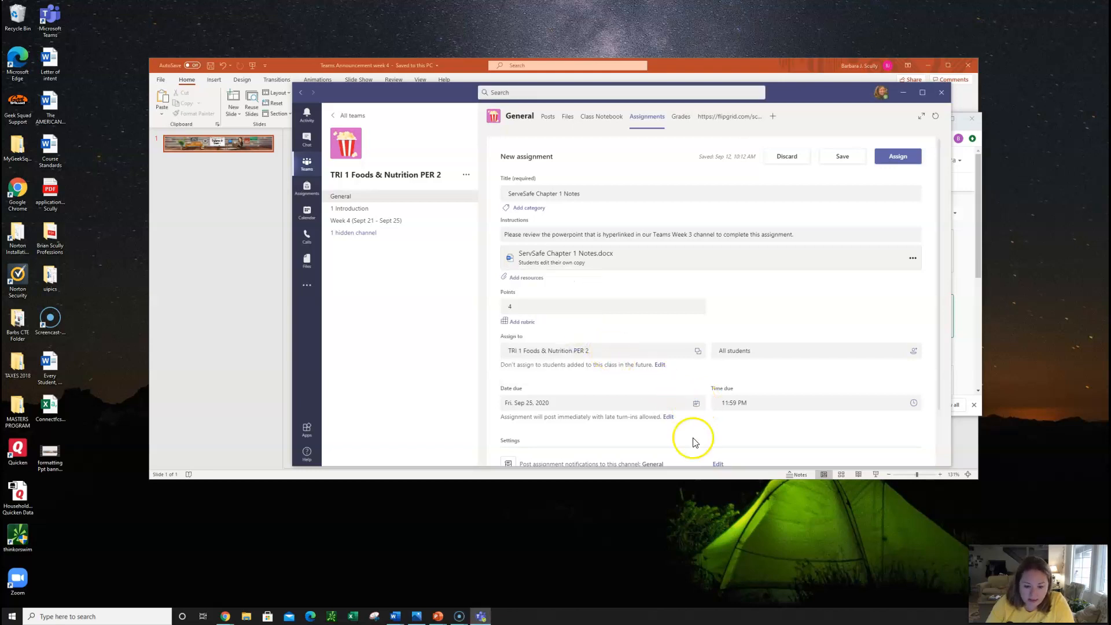
scroll(741, 381, down, 1)
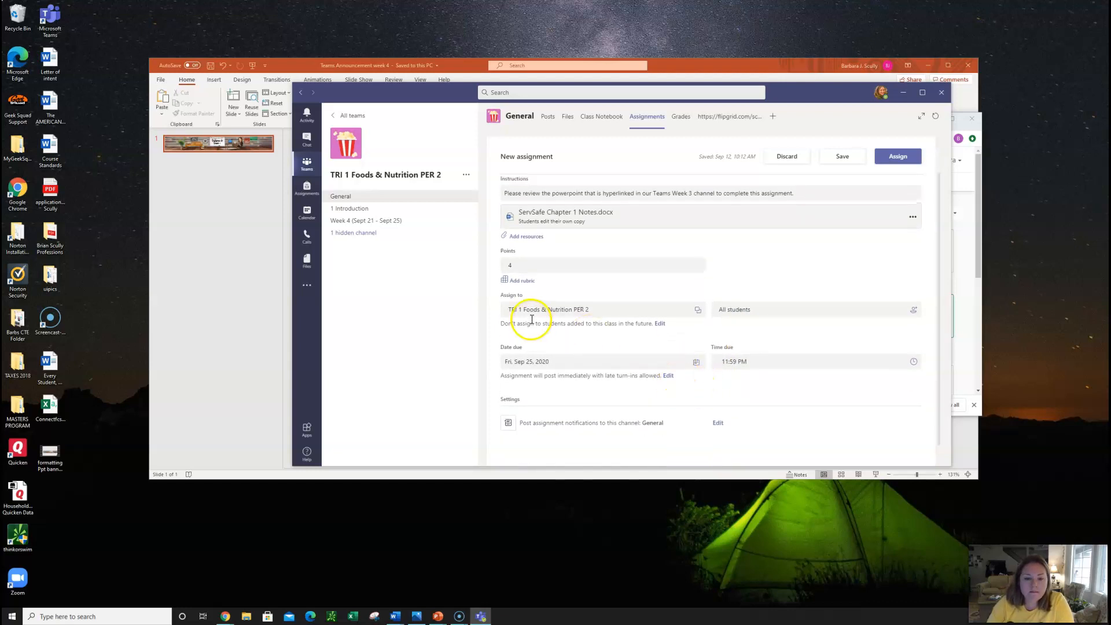
scroll(528, 317, up, 1)
scroll(599, 370, down, 1)
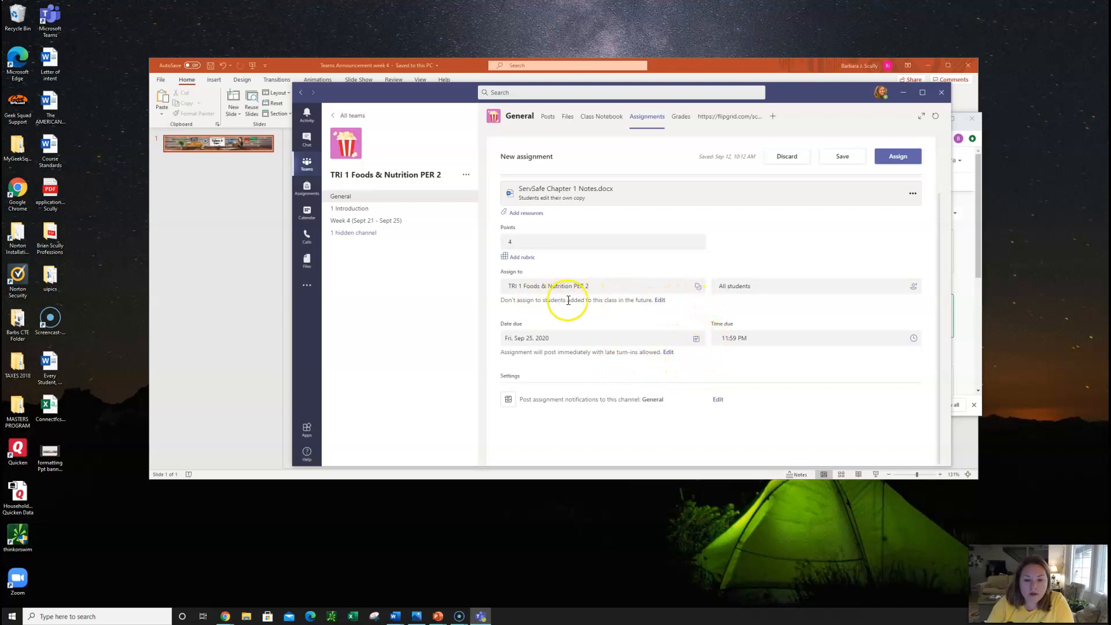
Set the assignment to go to all students added to this class in the future, and assign it.
click(660, 300)
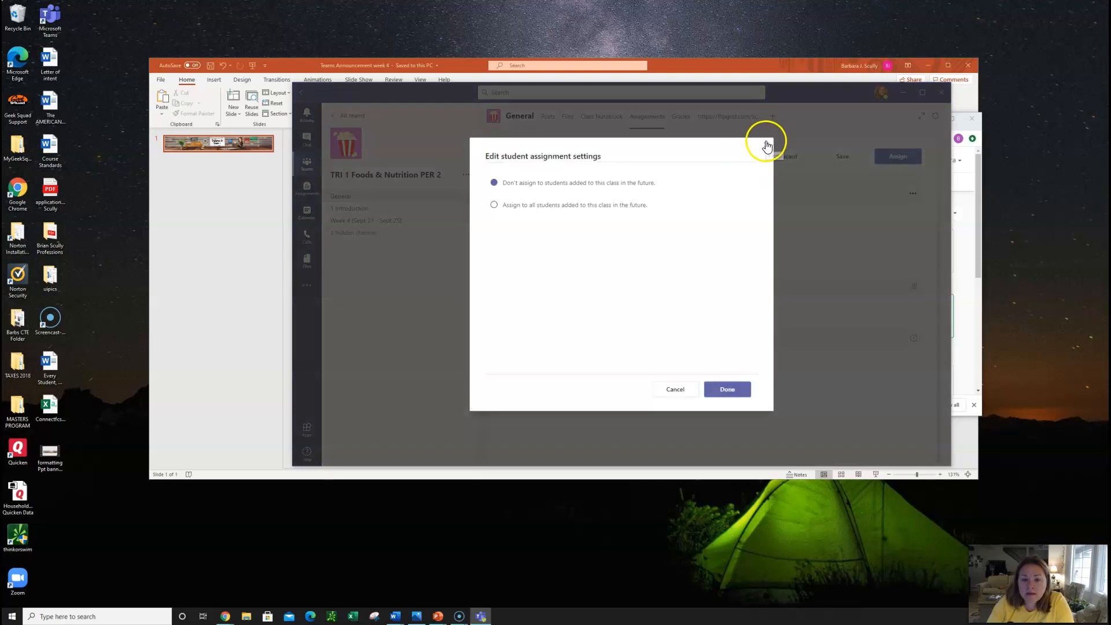
click(493, 205)
click(727, 390)
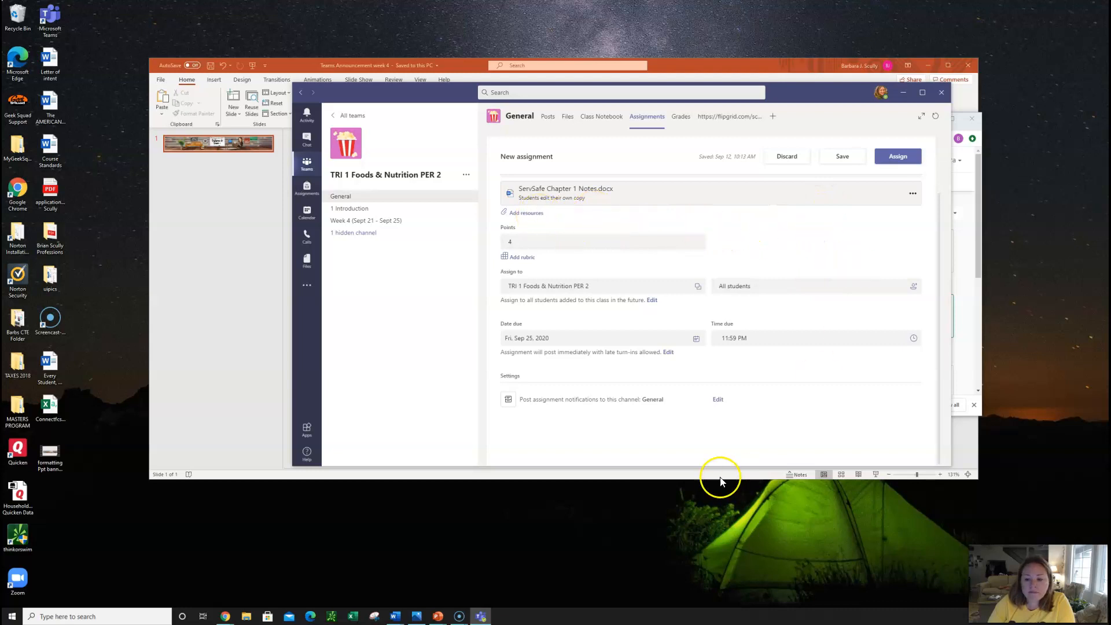
scroll(737, 341, up, 2)
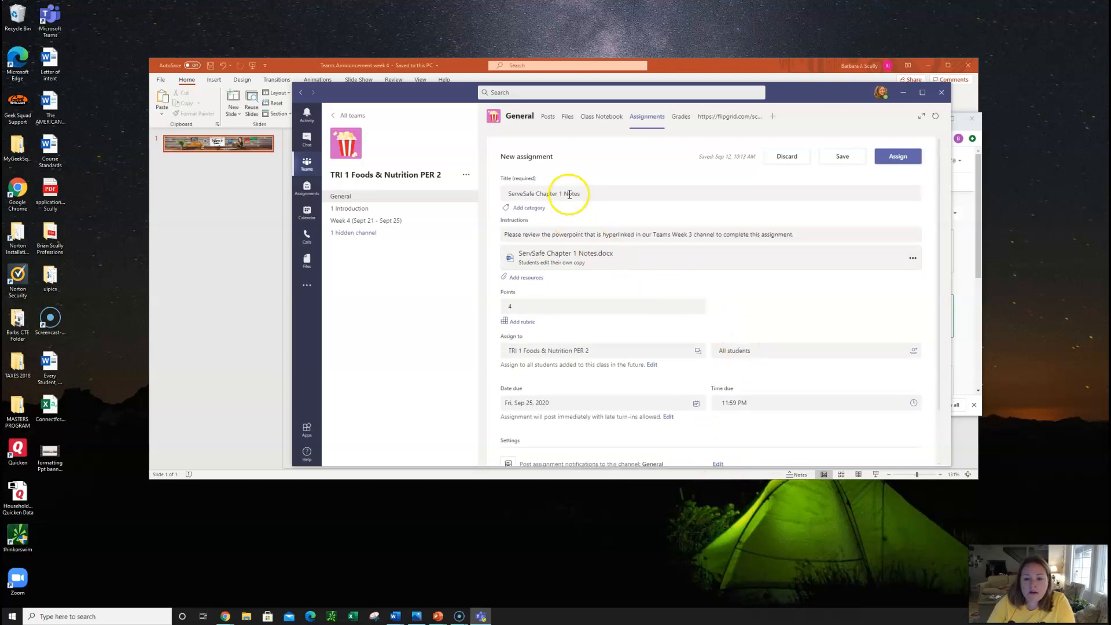
click(900, 155)
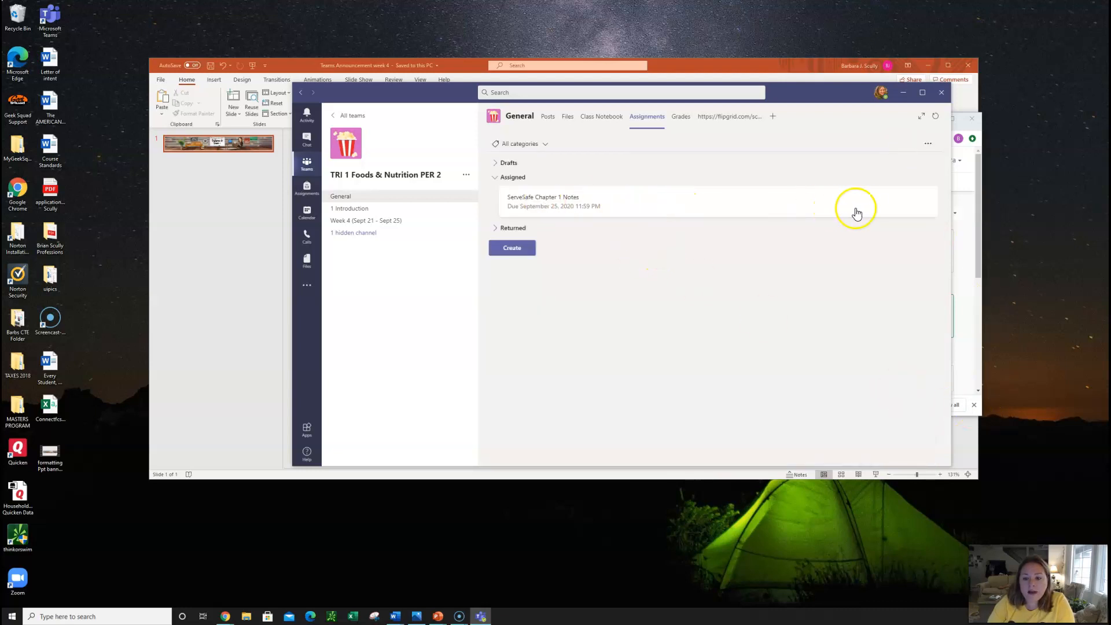
Open the assigned ServeSafe Chapter 1 Notes in a maximized window, review its edit form and cancel editing.
click(615, 202)
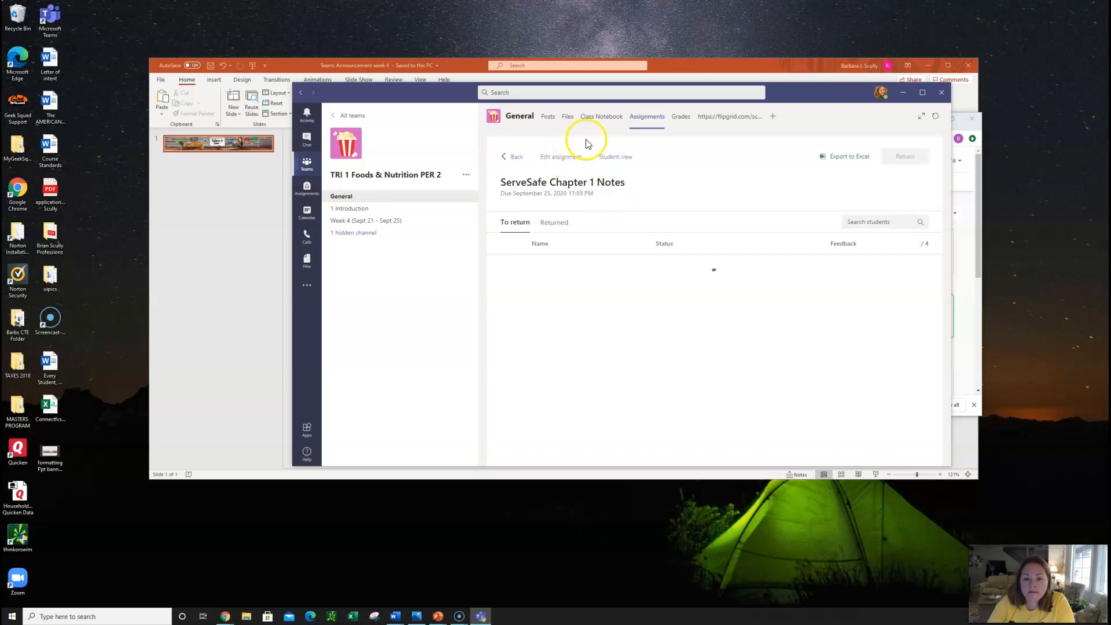
click(922, 92)
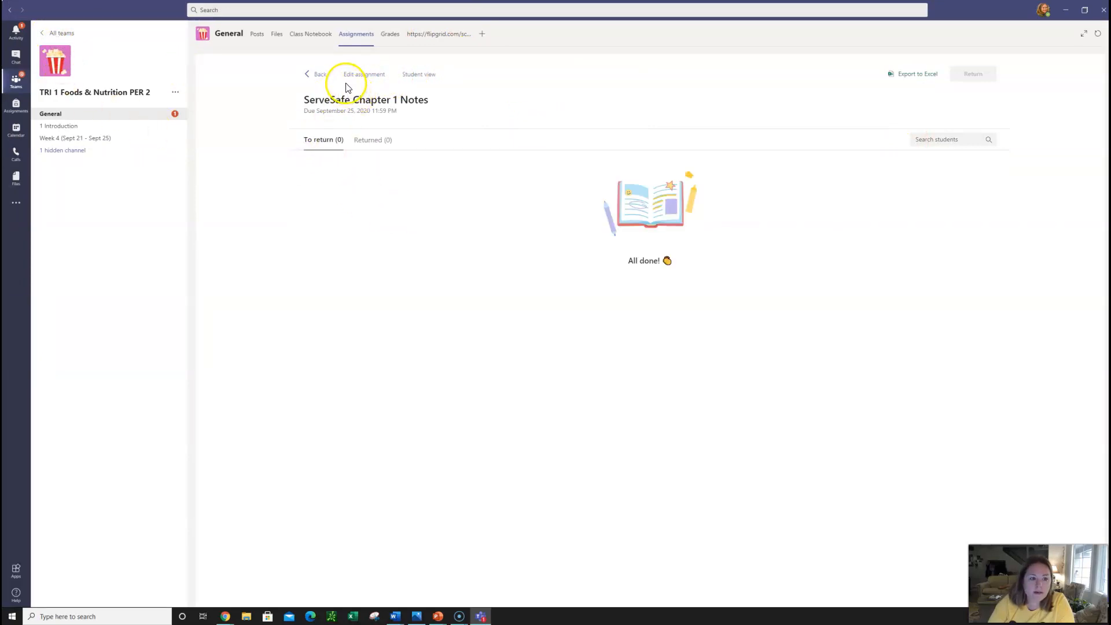
click(378, 76)
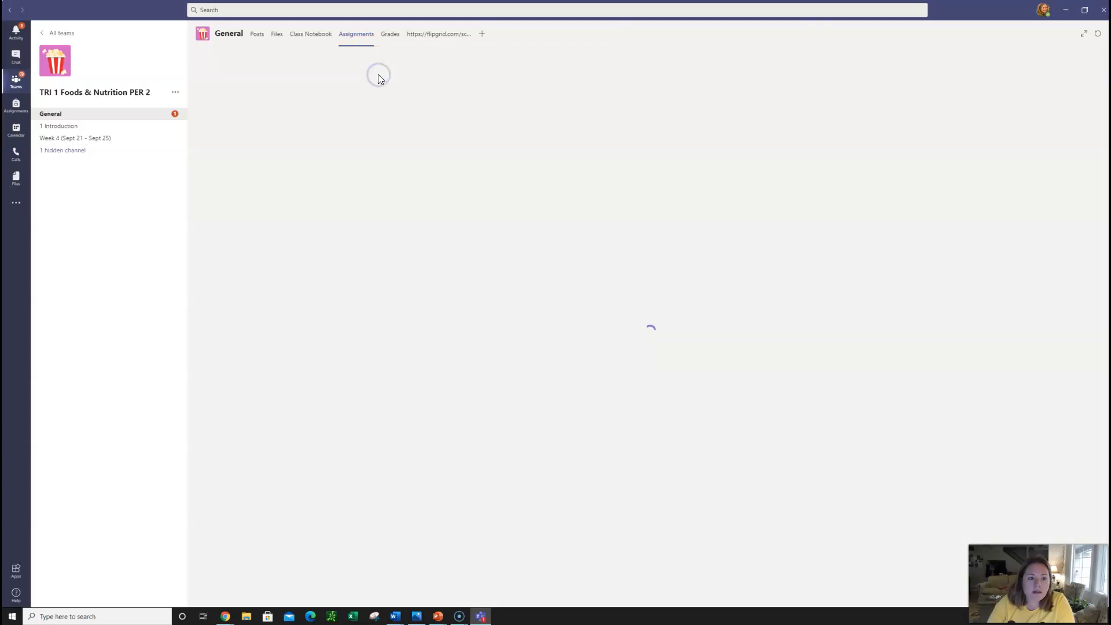
drag(969, 11, 835, 78)
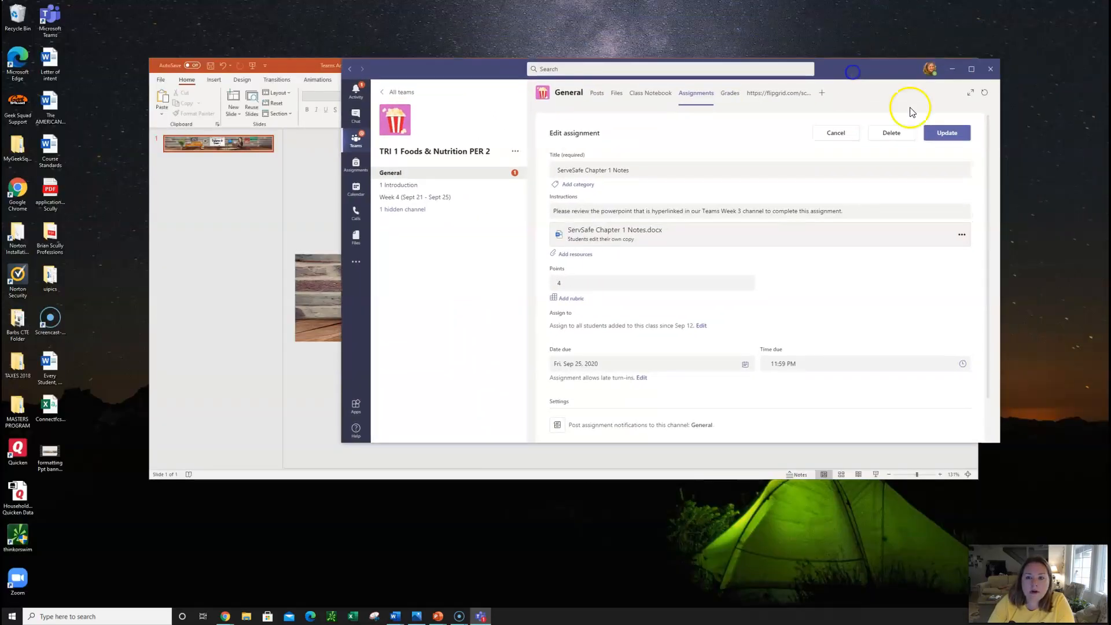
click(972, 77)
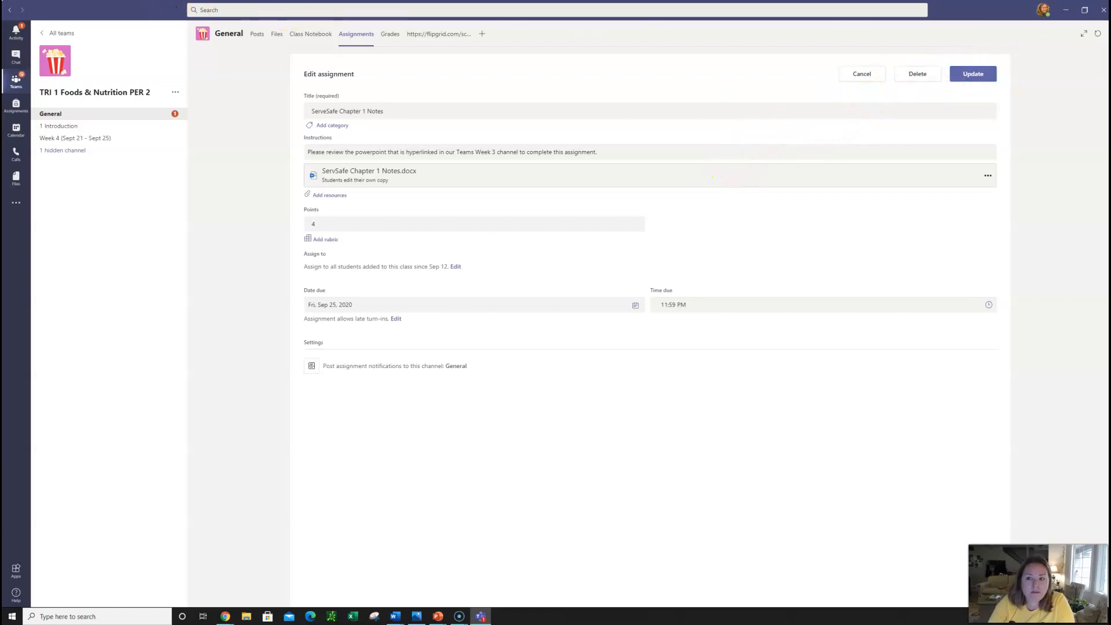
click(859, 76)
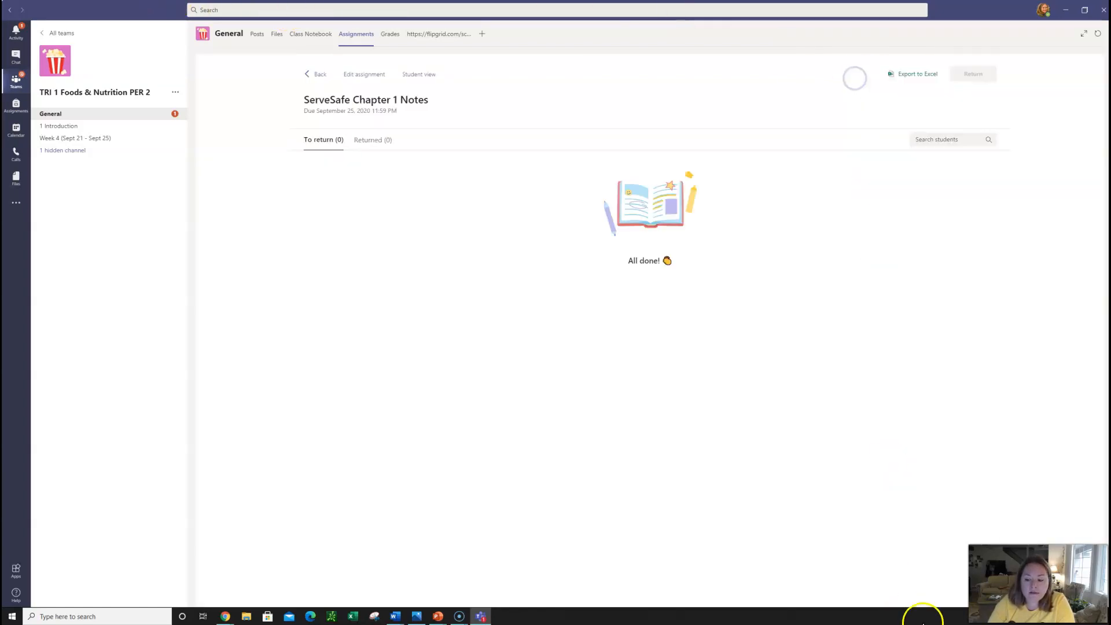
Copy the link of the ServeSafe Chapter 1 Notes post in the General channel.
click(74, 115)
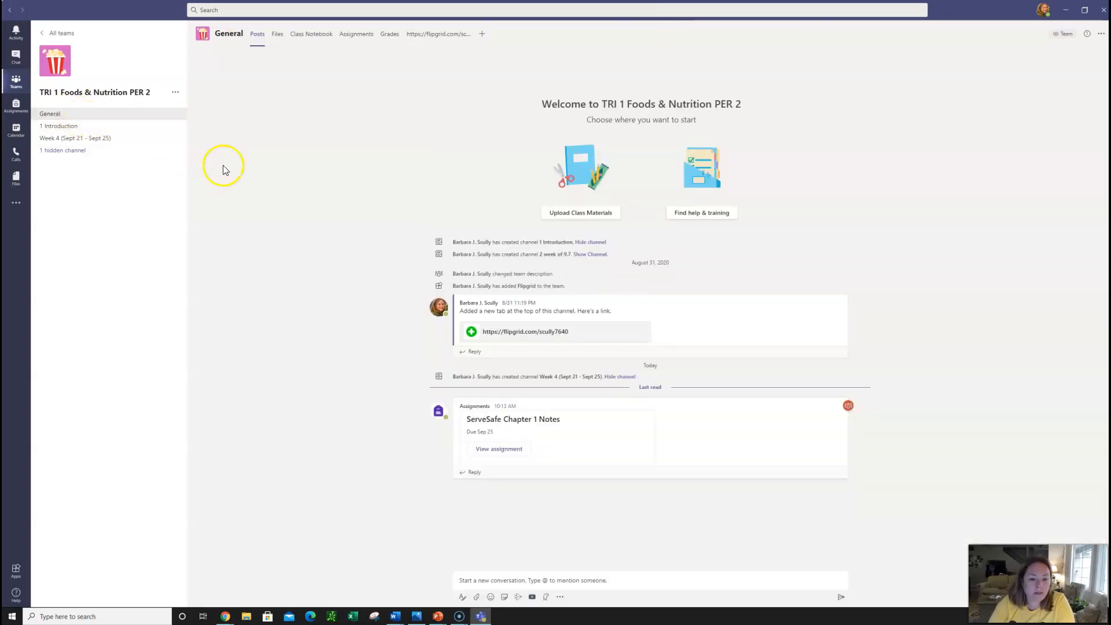
mouse_move(652, 436)
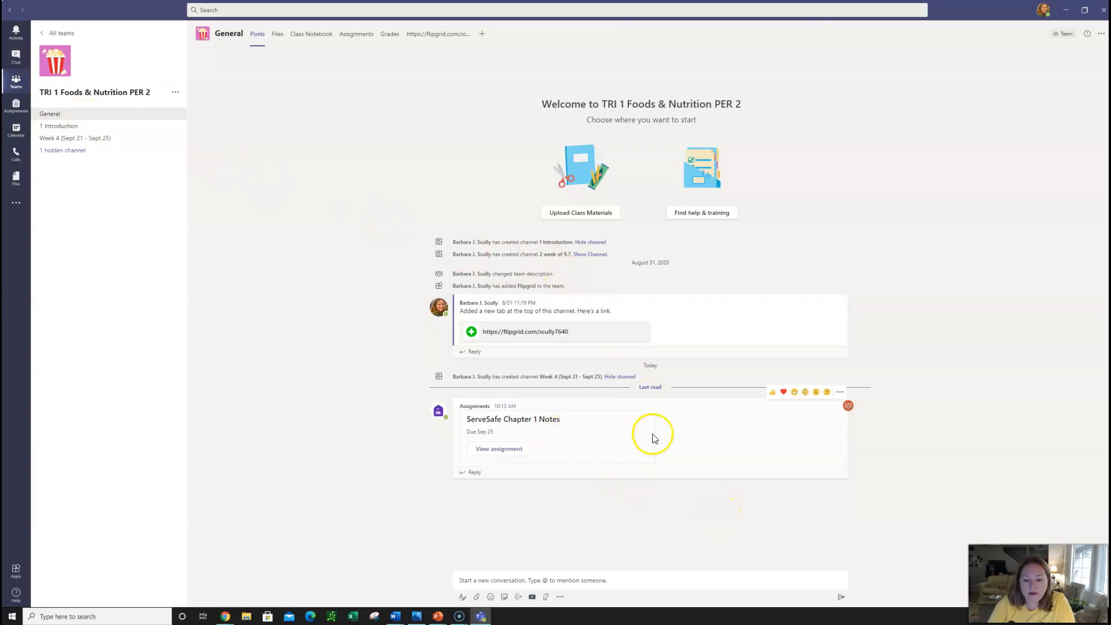
click(839, 393)
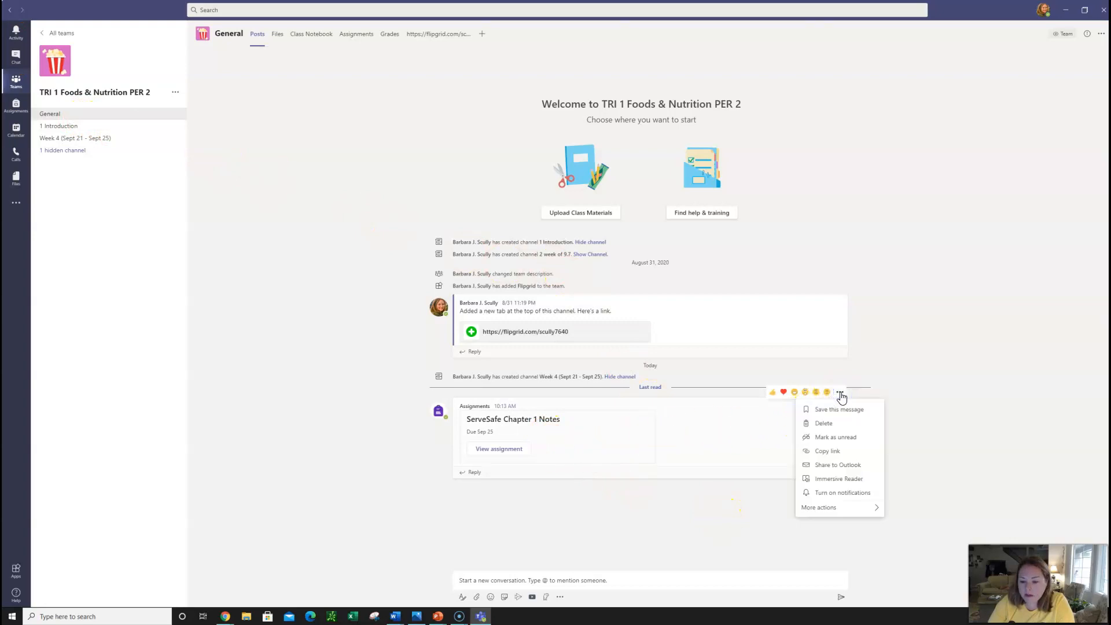
click(835, 452)
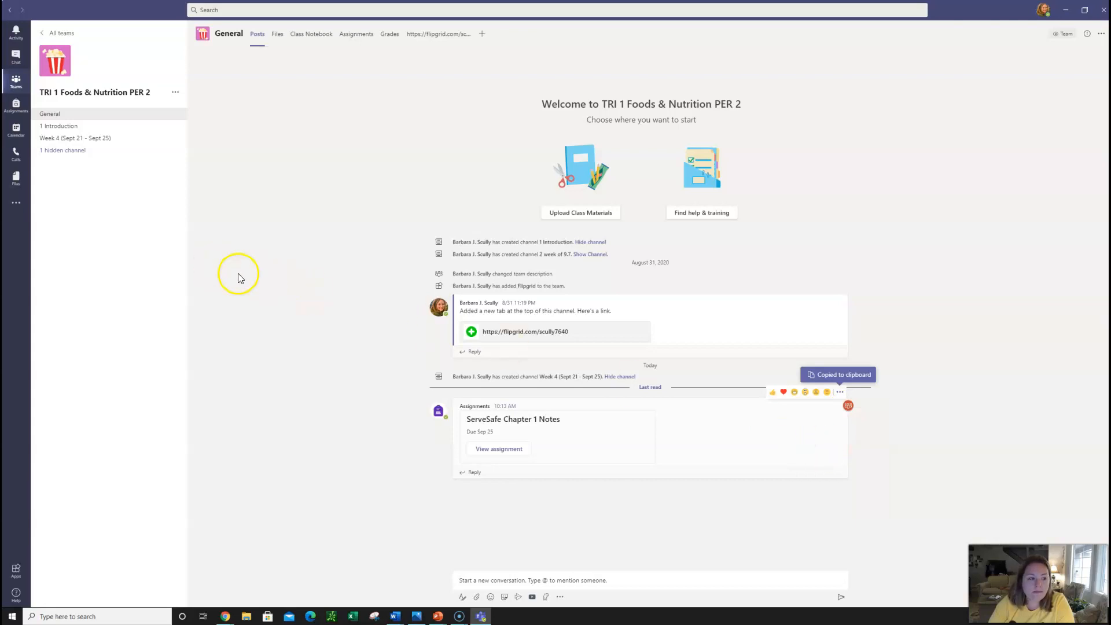
Edit the Week 4 (Sept 21 - Sept 25) announcement and add the bullet "Here is this weeks assignment: CLICK HERE".
click(71, 139)
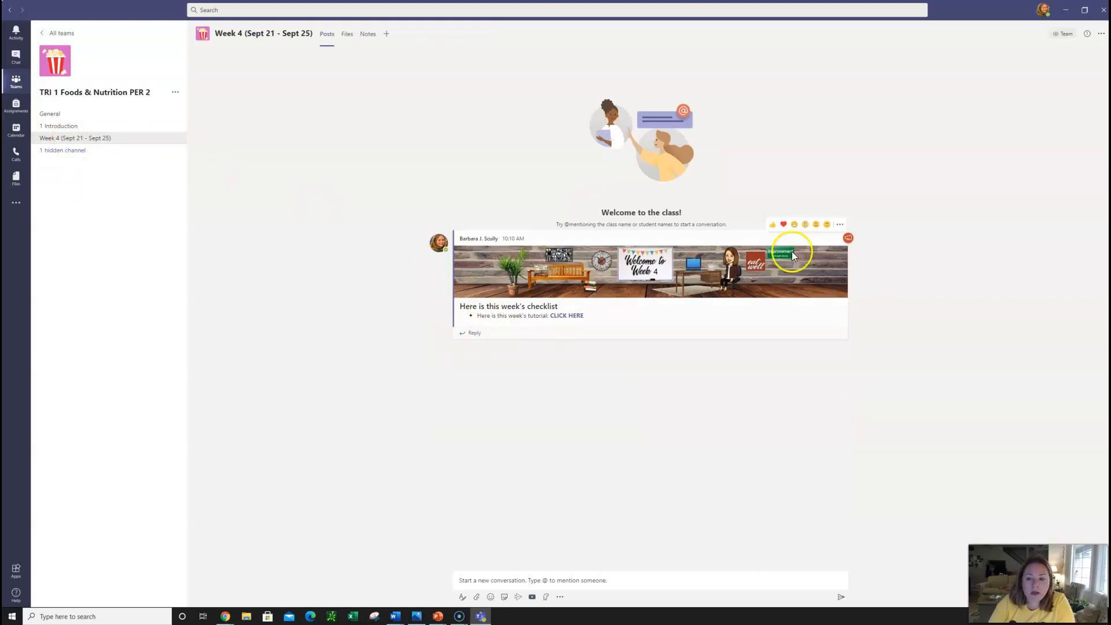
click(840, 226)
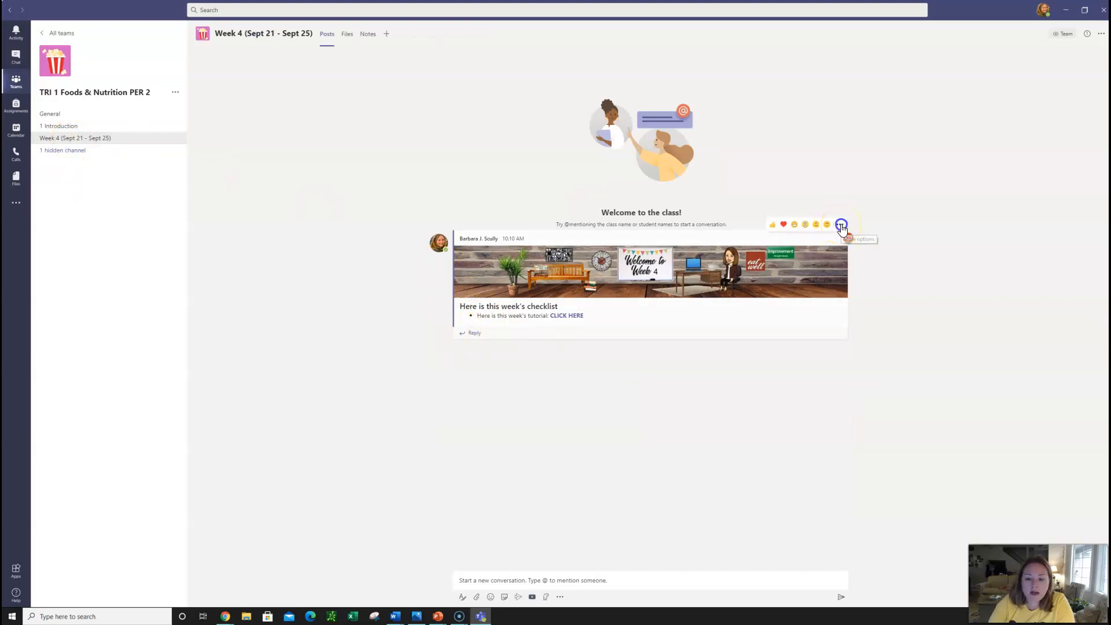
click(819, 255)
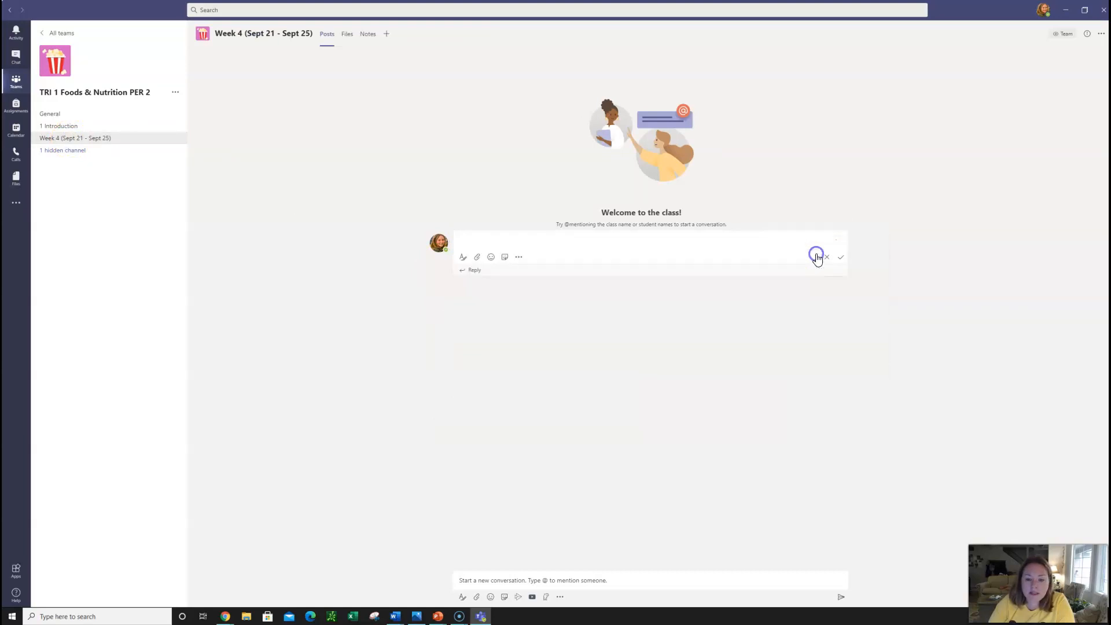
click(601, 328)
key(Return)
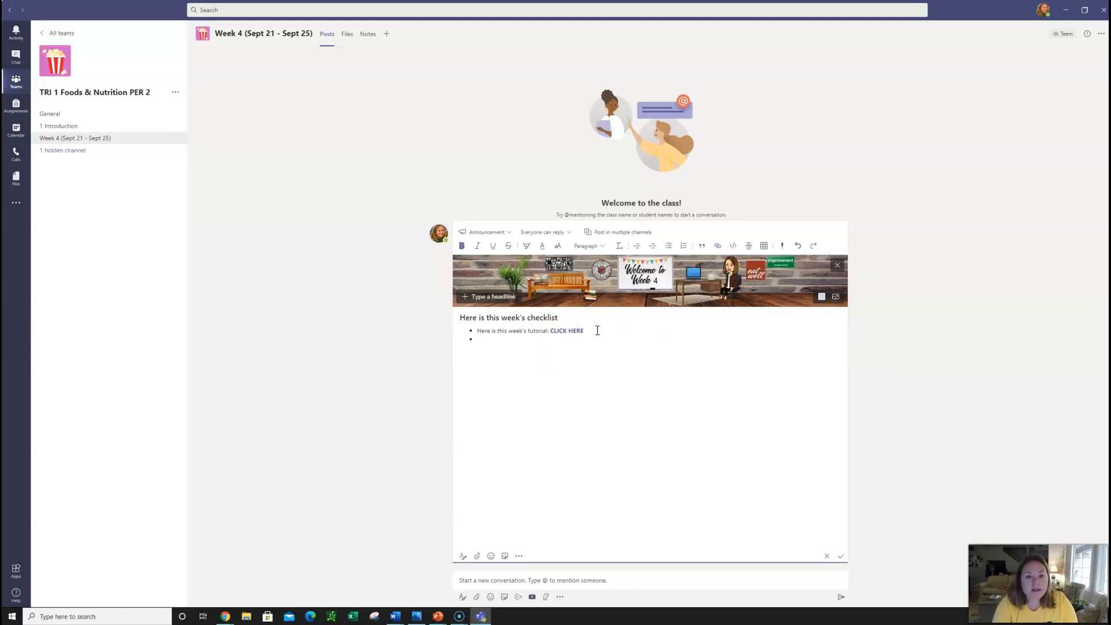
text(Here is this weeks assignment: CLIC)
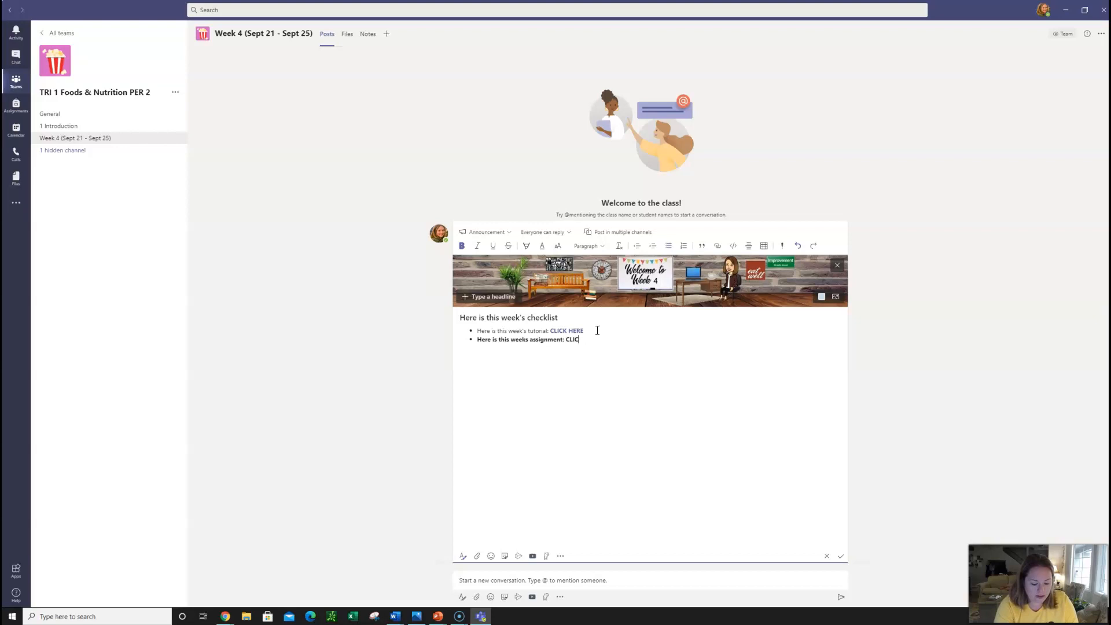
text(E)
Remove the bold formatting from "Here is this weeks assignment:" in the new bullet.
drag(565, 339, 480, 340)
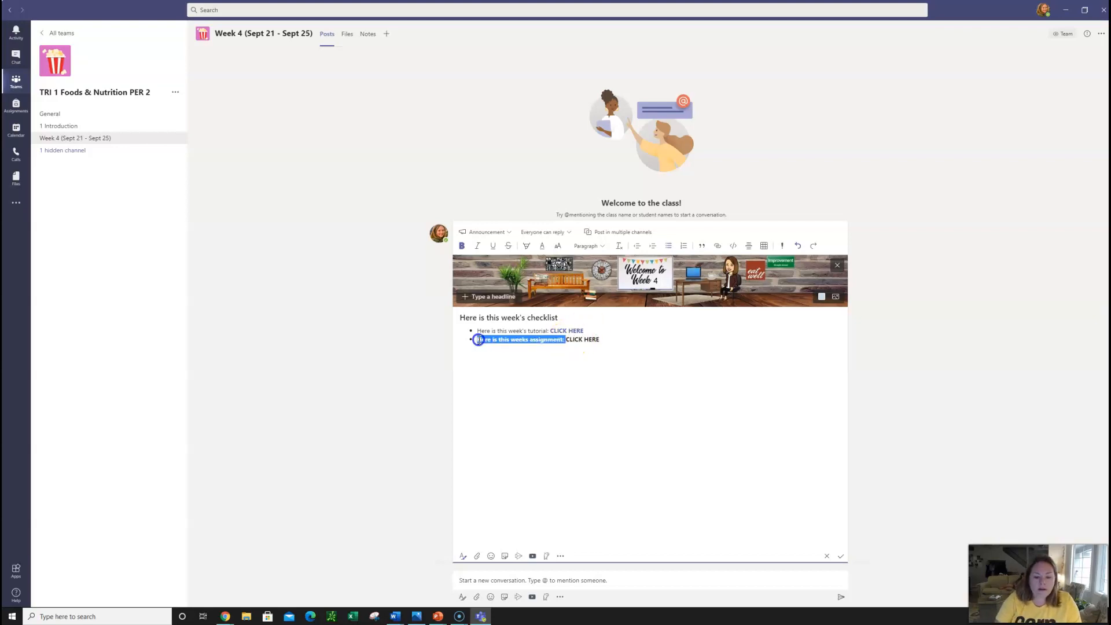
click(461, 245)
click(593, 351)
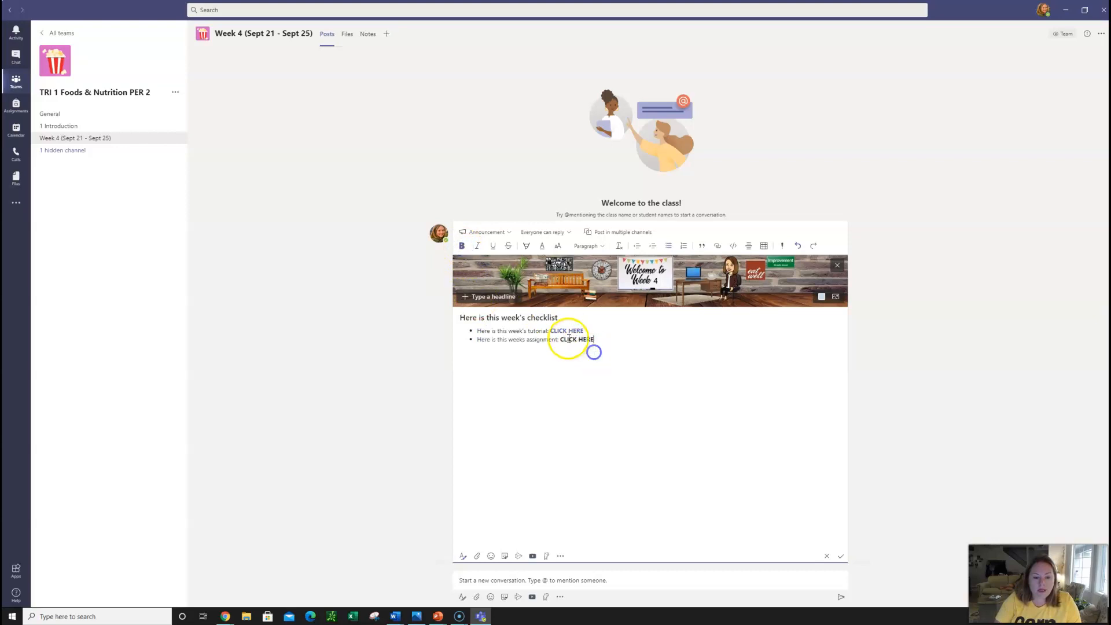
Link the assignment bullet's CLICK HERE text to the copied post address and remove the Stream preview card.
drag(560, 340, 604, 339)
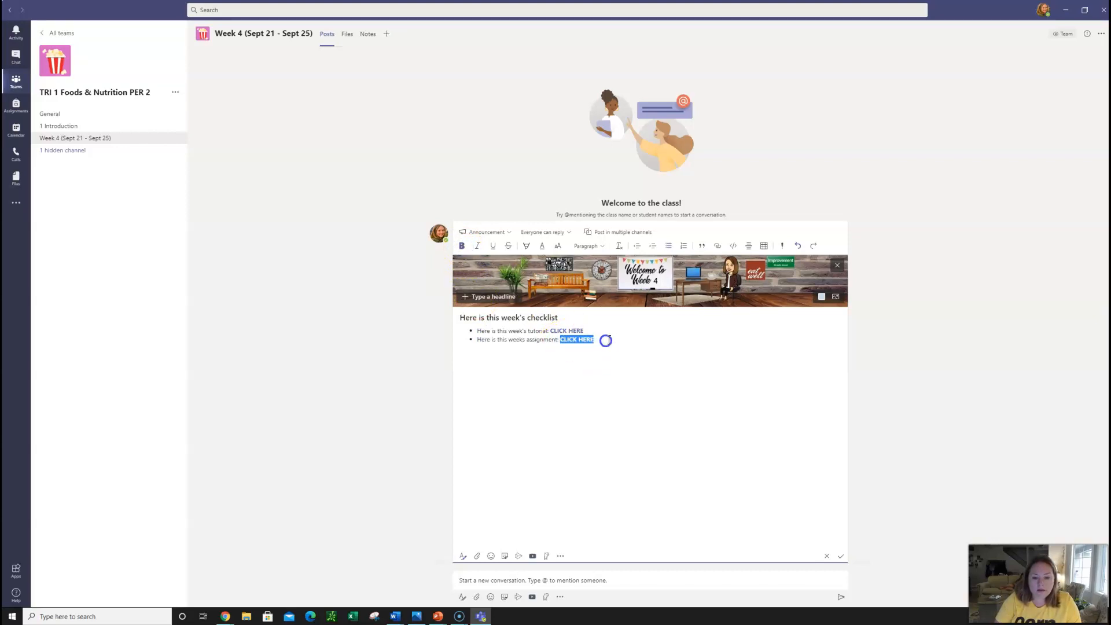
click(718, 245)
key(ctrl+v)
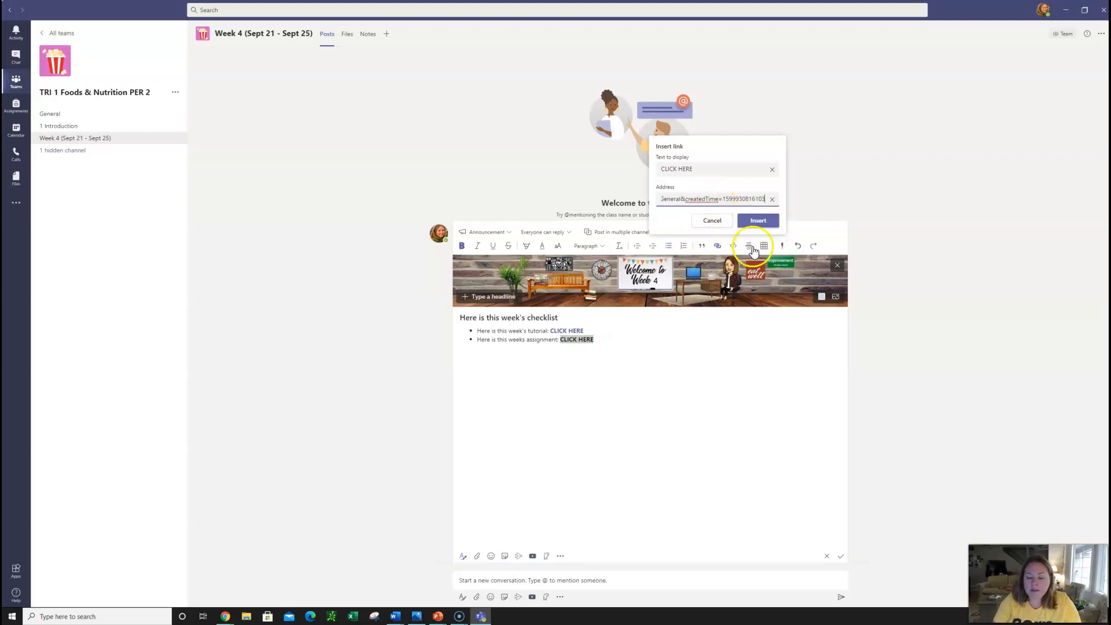
click(758, 220)
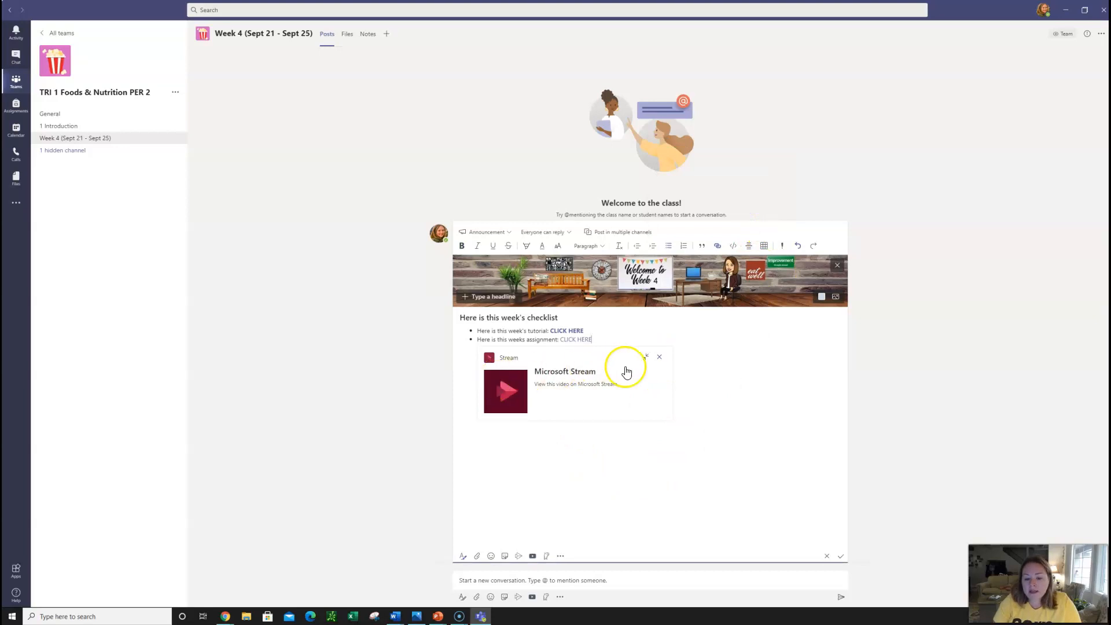
click(660, 357)
Make the assignment bullet's CLICK HERE link bold.
drag(560, 341, 602, 343)
click(462, 245)
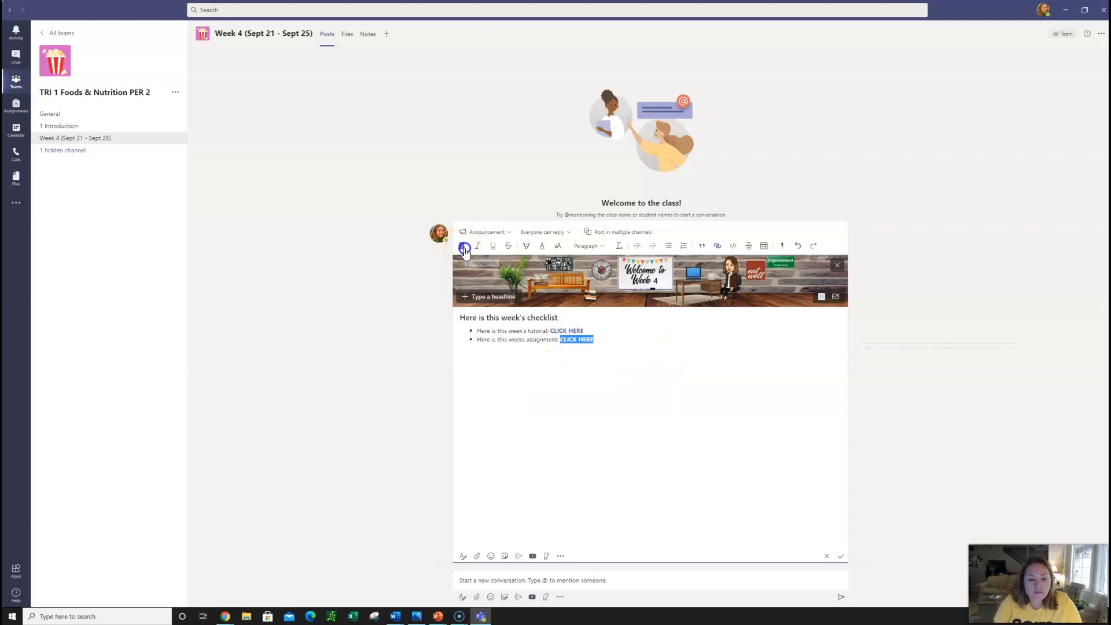
click(710, 452)
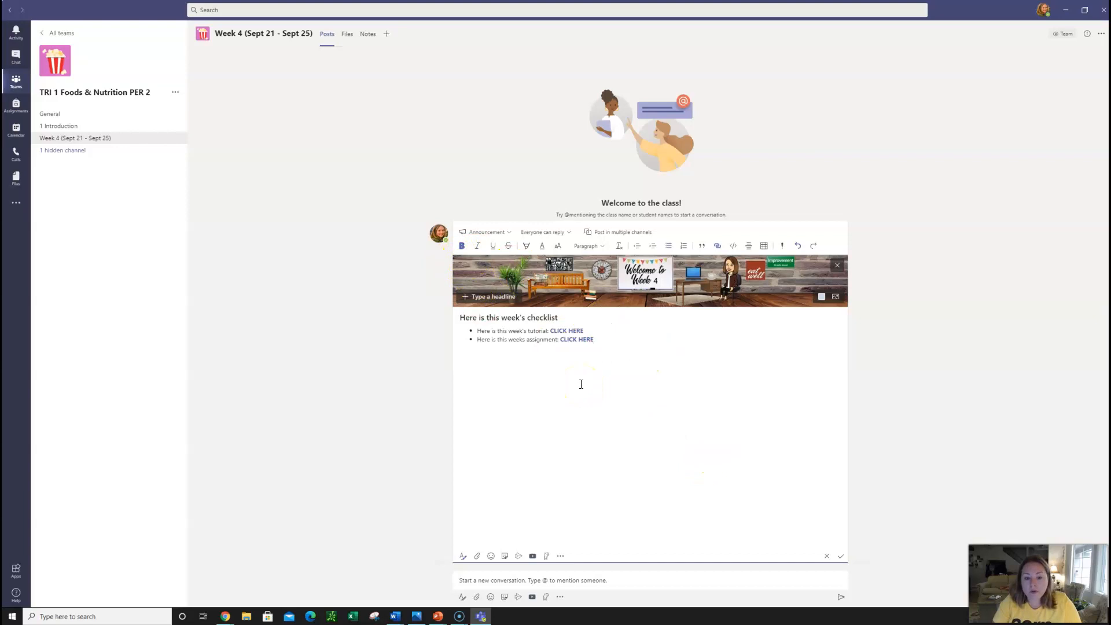
Save the edited Week 4 announcement with its tutorial and assignment links.
click(841, 559)
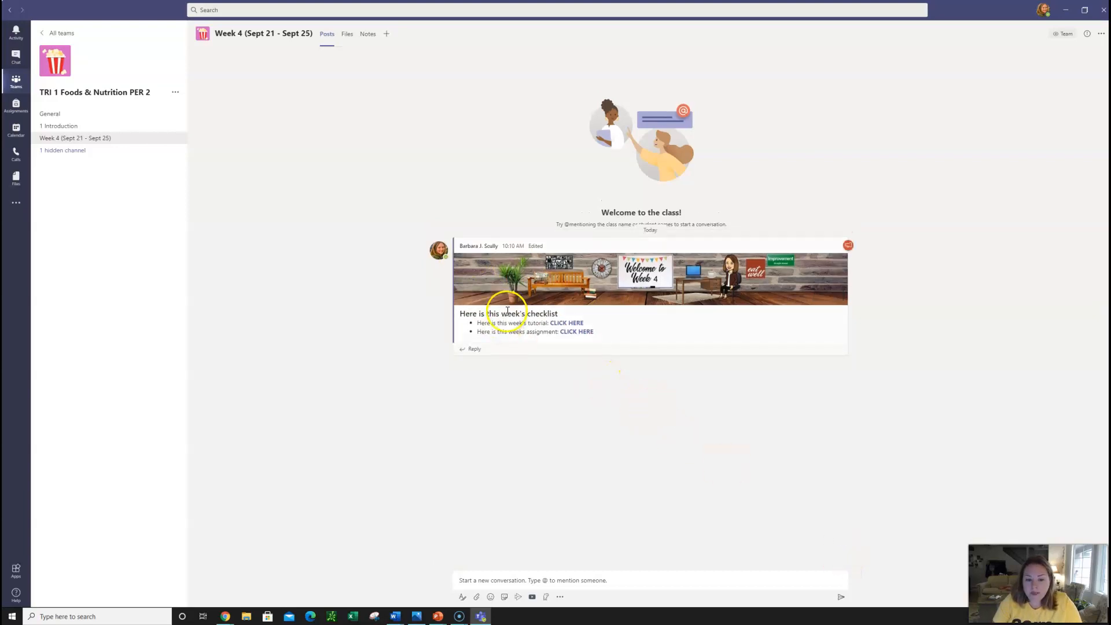
Test the announcement's assignment link by opening the ServeSafe Chapter 1 Notes assignment from the linked post, and return to the Week 4 channel.
click(572, 333)
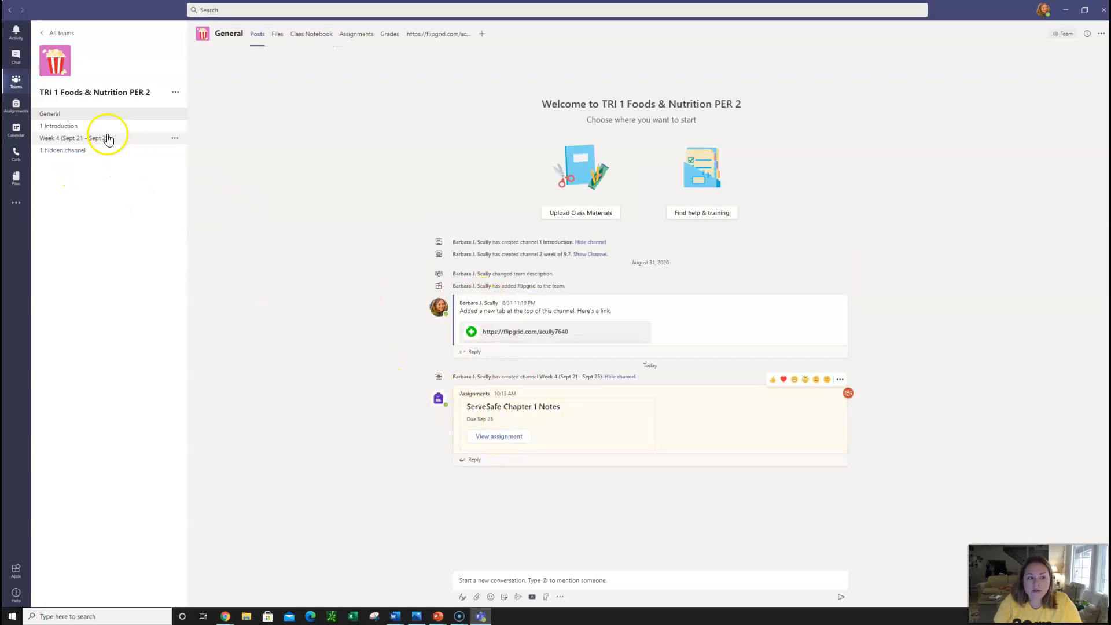
click(502, 436)
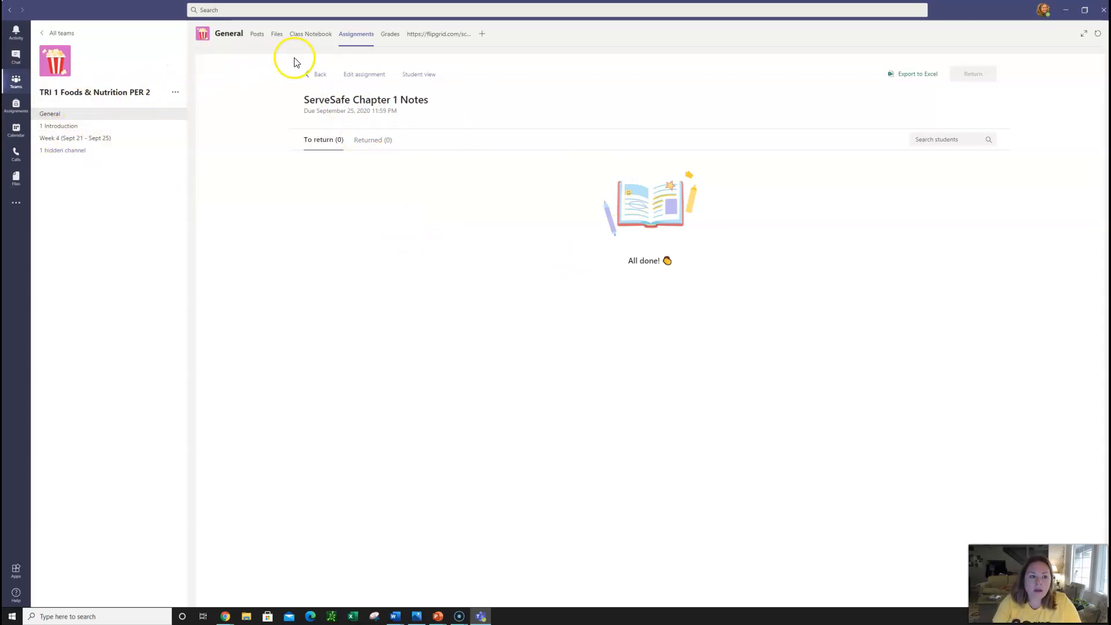
click(312, 74)
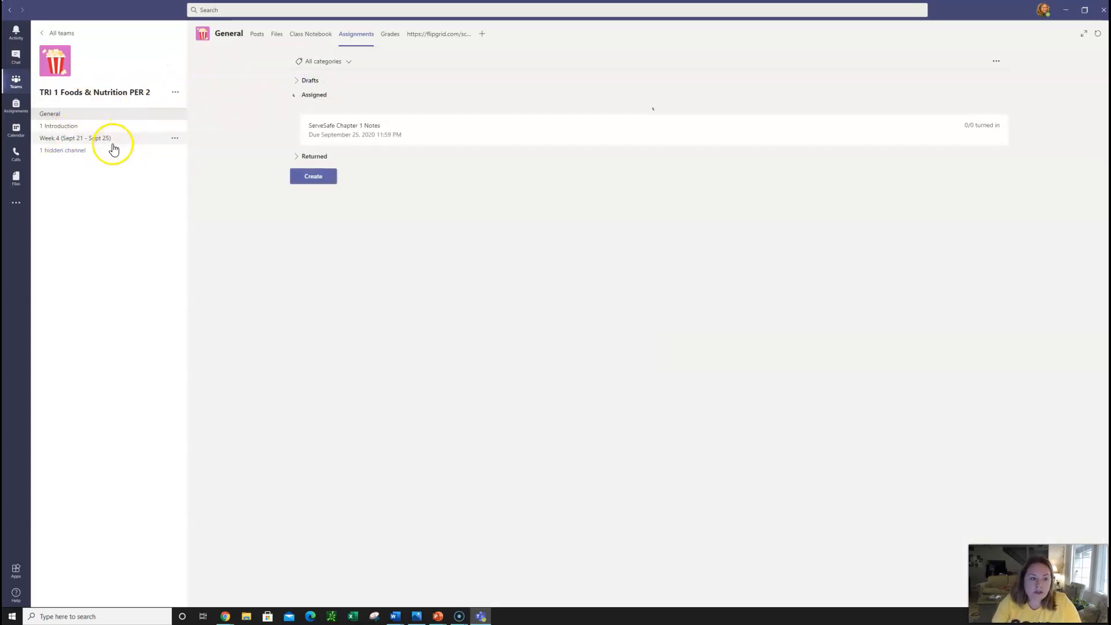
click(92, 138)
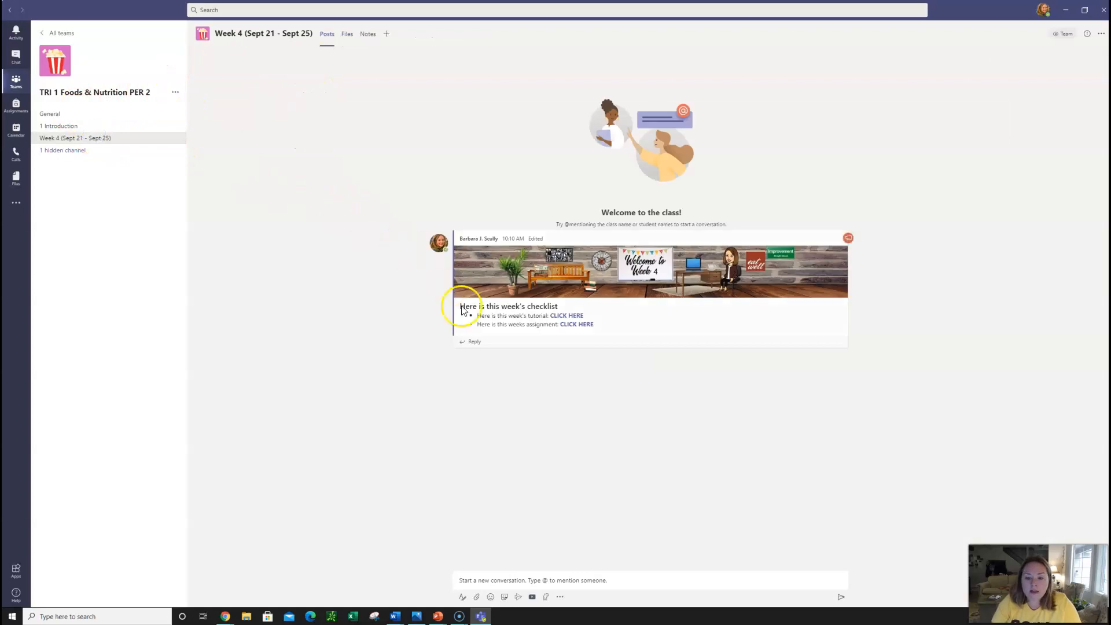
Test the announcement's tutorial link, pause the Stream video that it opens, and close the video's browser window.
click(564, 316)
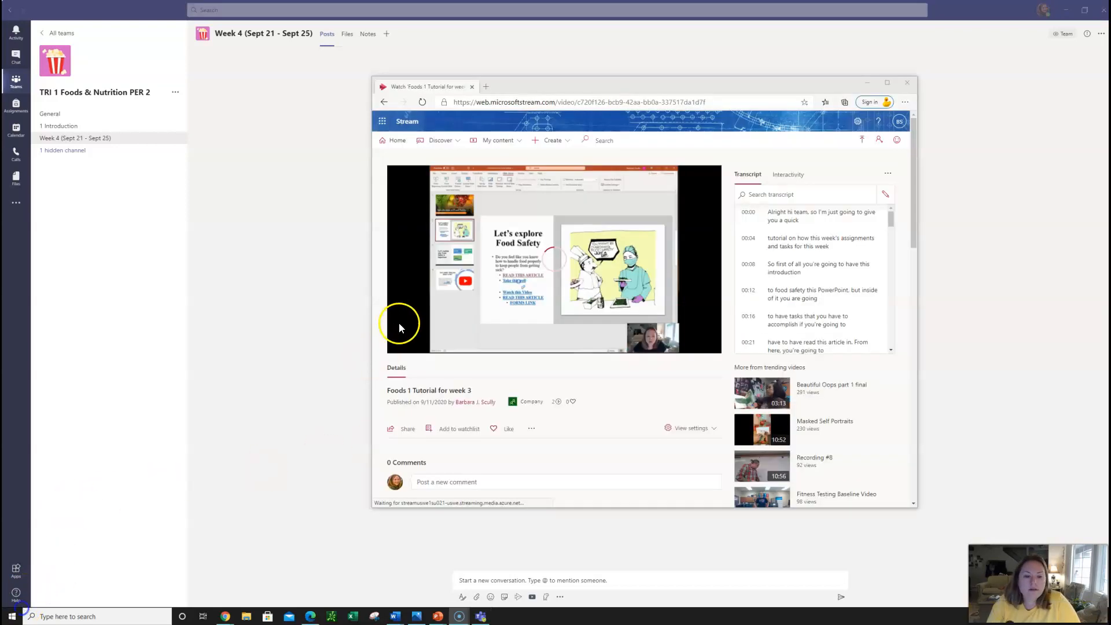
click(397, 342)
drag(602, 91, 866, 162)
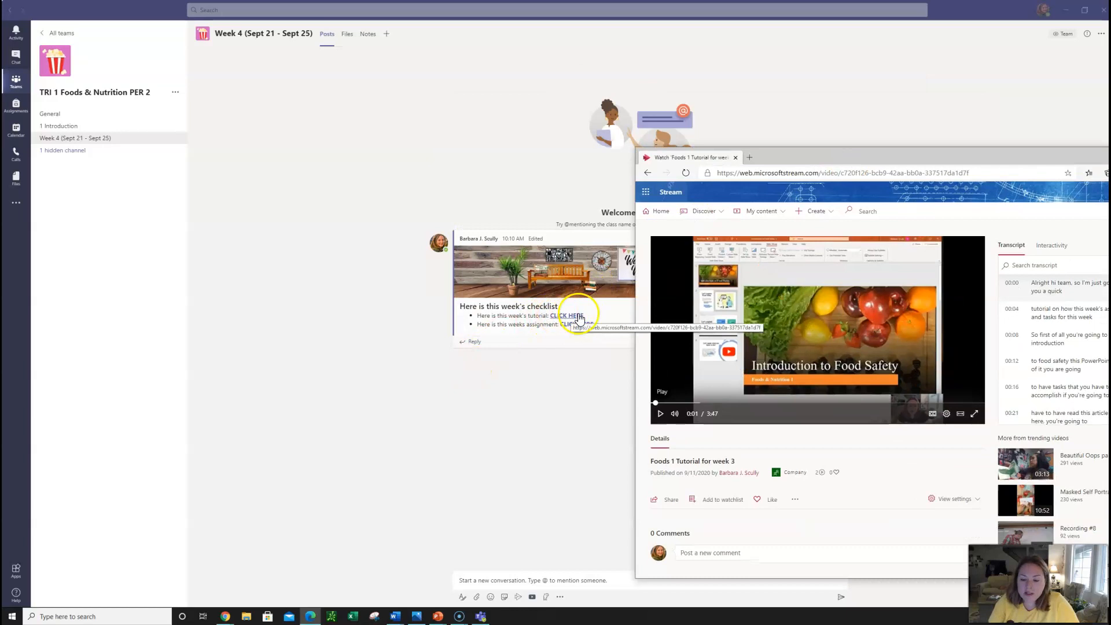
drag(846, 160, 582, 86)
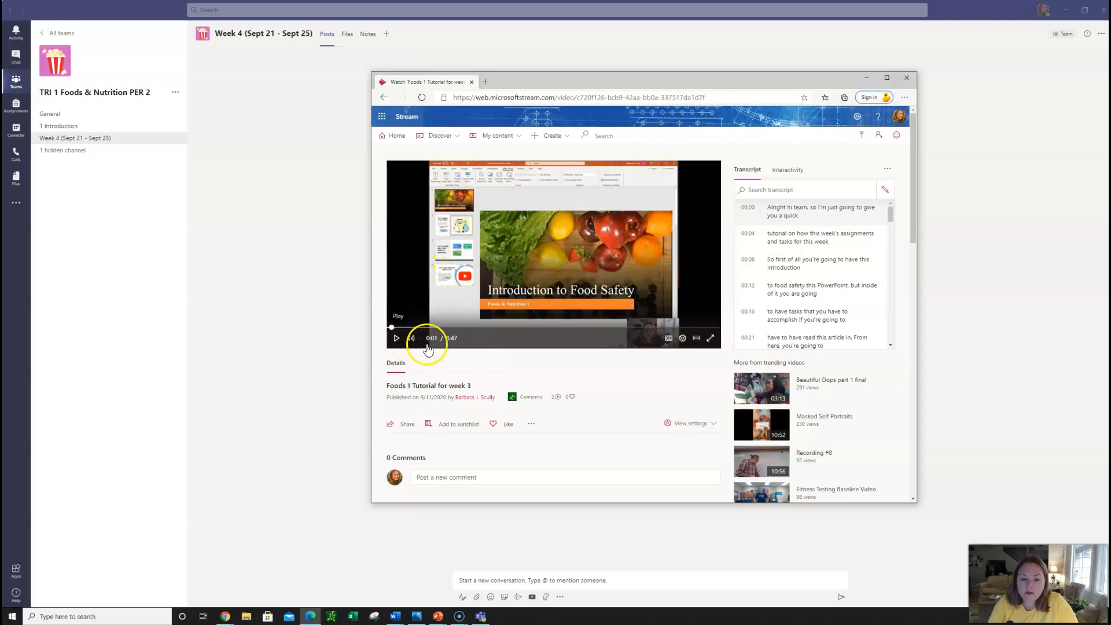
click(907, 79)
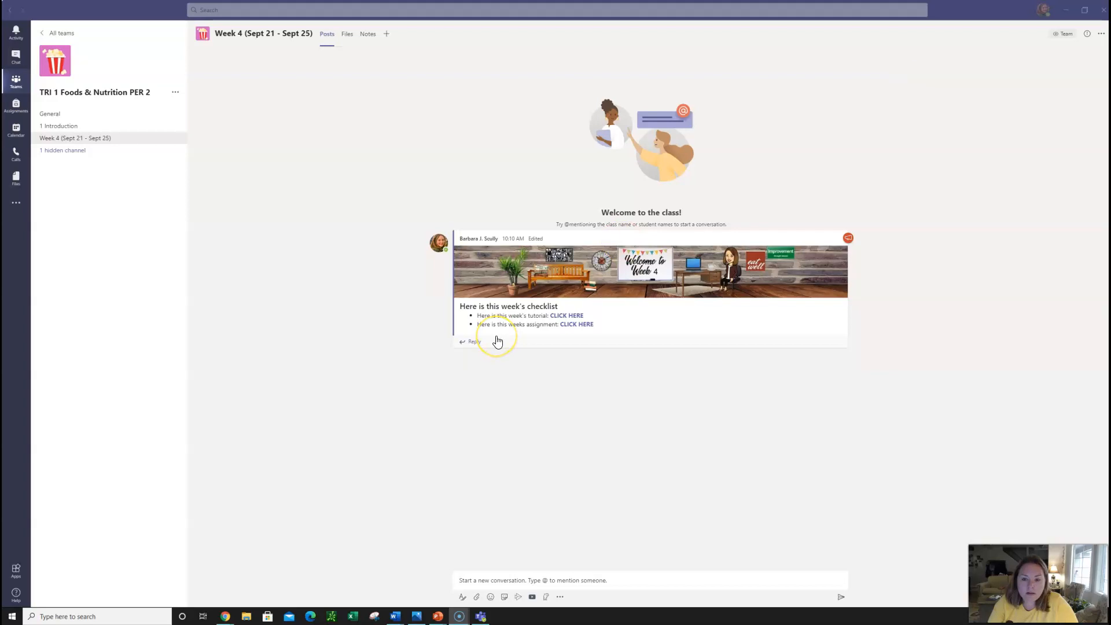